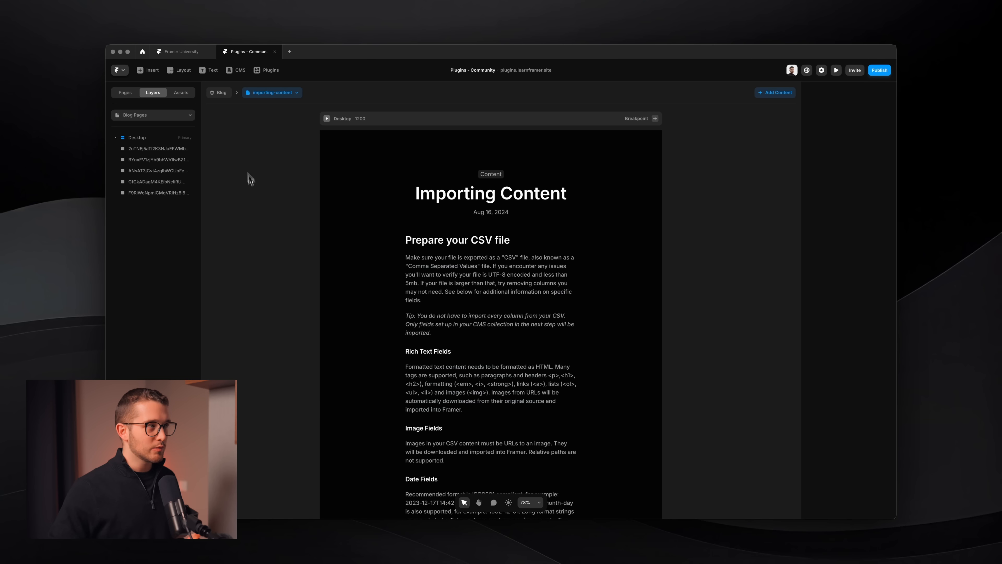
click(222, 94)
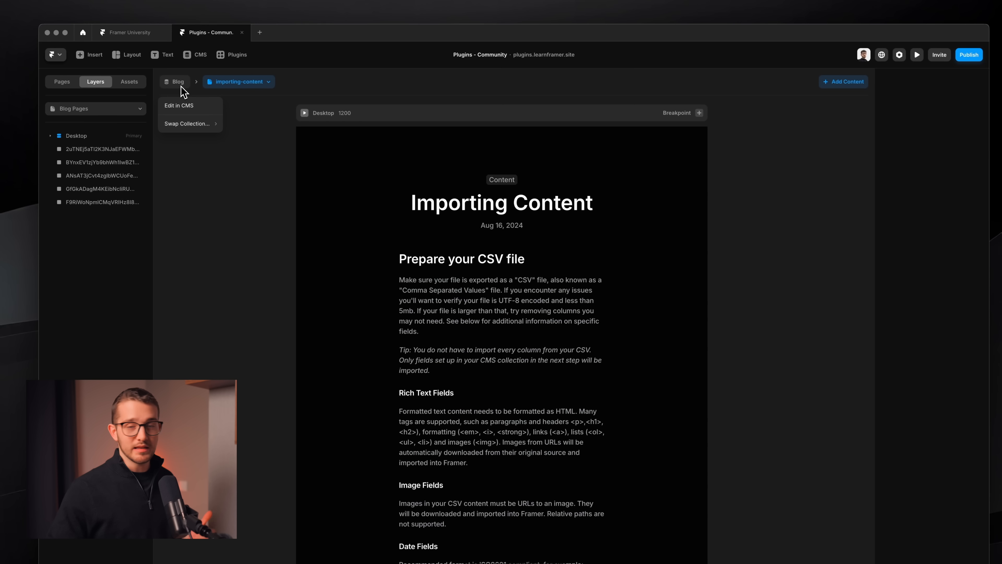
mouse_move(184, 124)
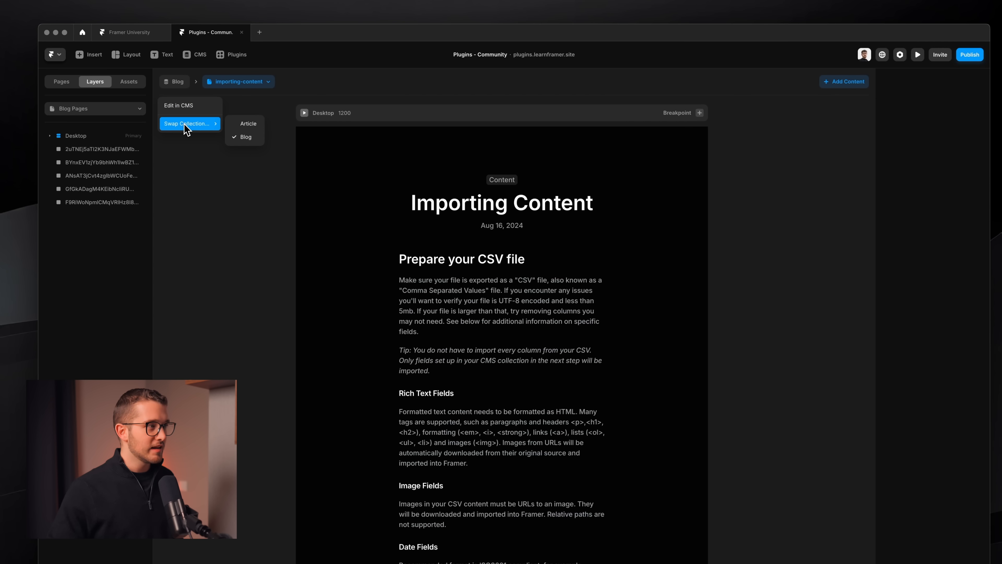
click(233, 126)
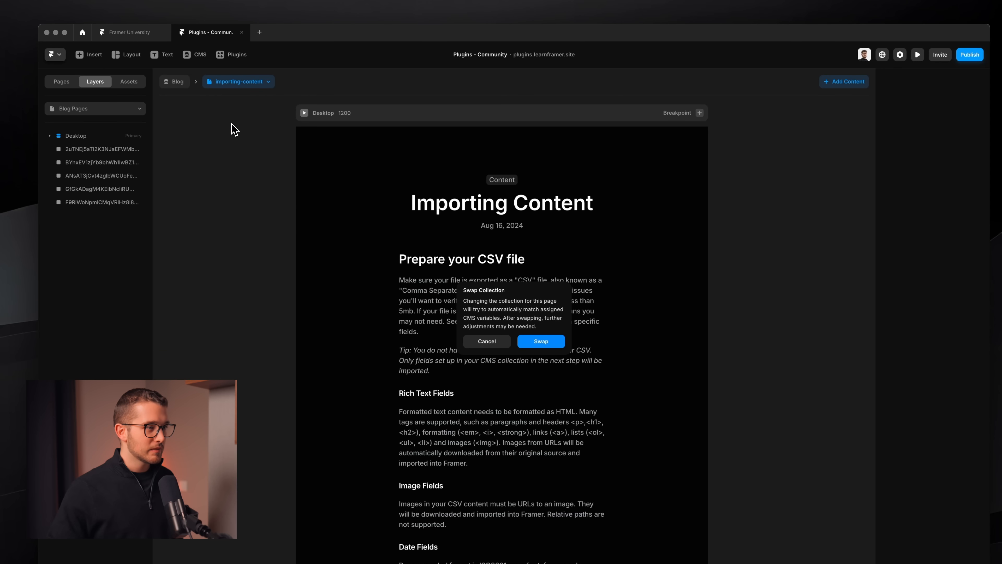
click(542, 340)
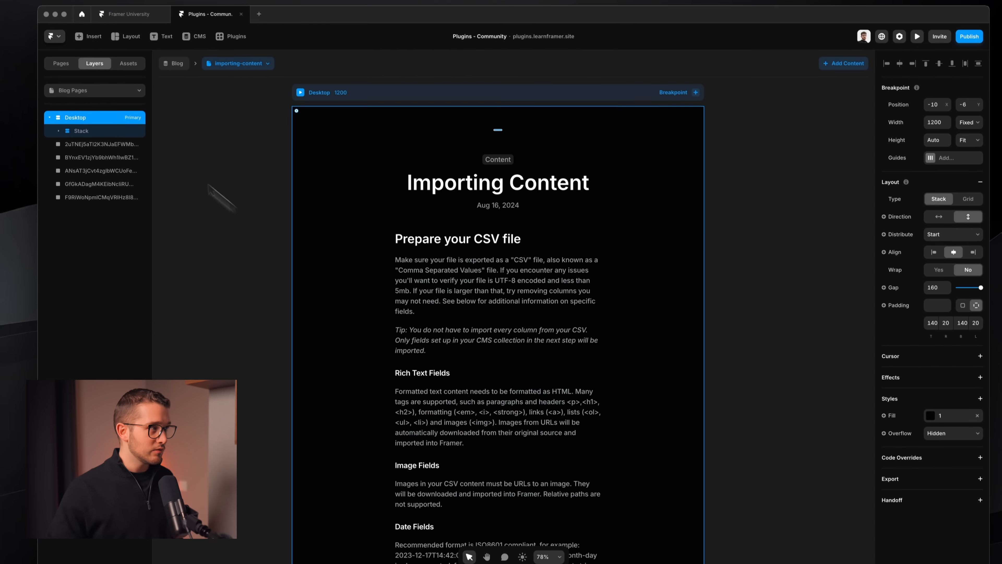
Step: Look through the options for adding a new CMS page, down to the Detail Page choice for the Article collection
click(63, 63)
click(149, 127)
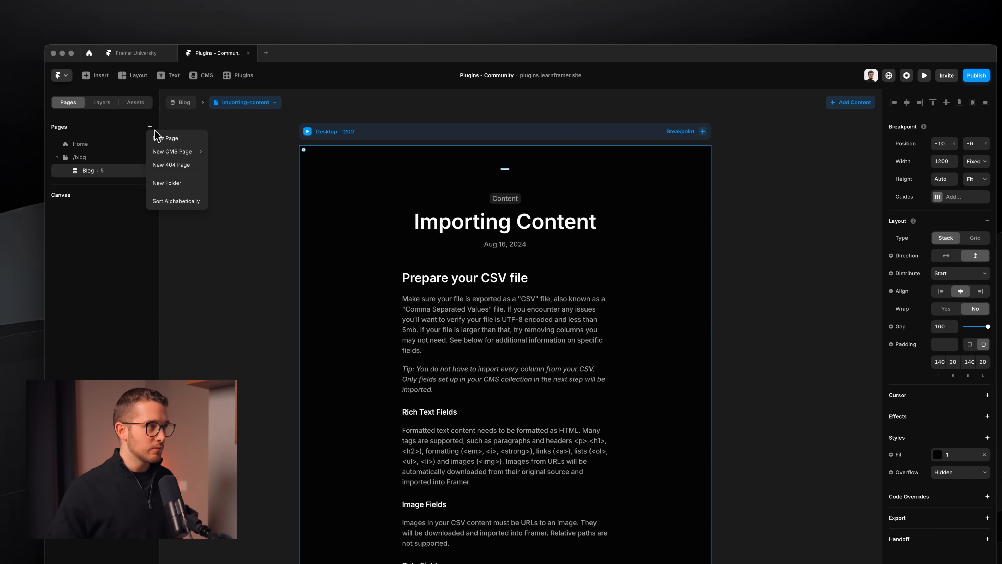
mouse_move(162, 151)
mouse_move(225, 151)
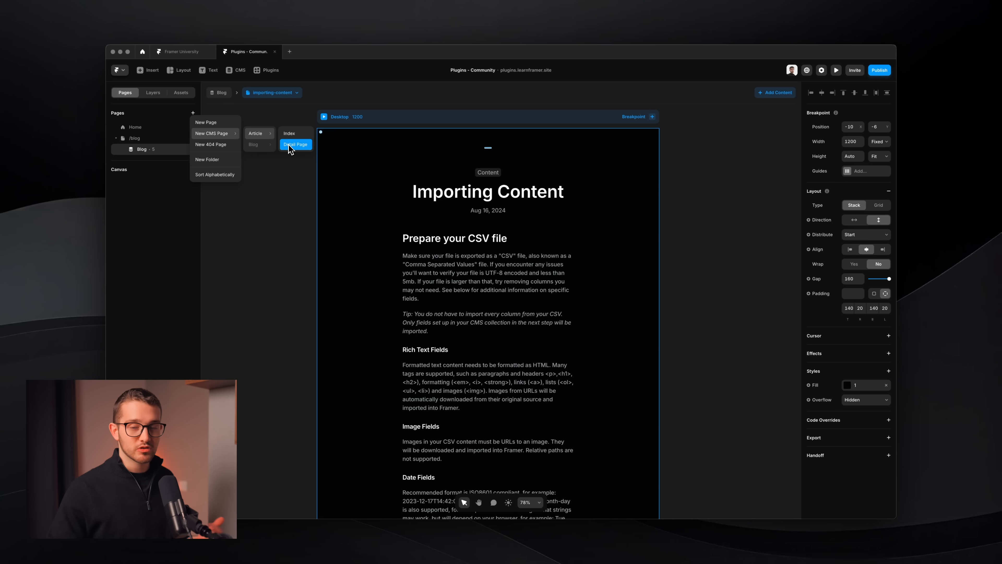
click(251, 162)
Step: Swap the blog page's CMS collection from Blog to Article and confirm the swap
click(223, 94)
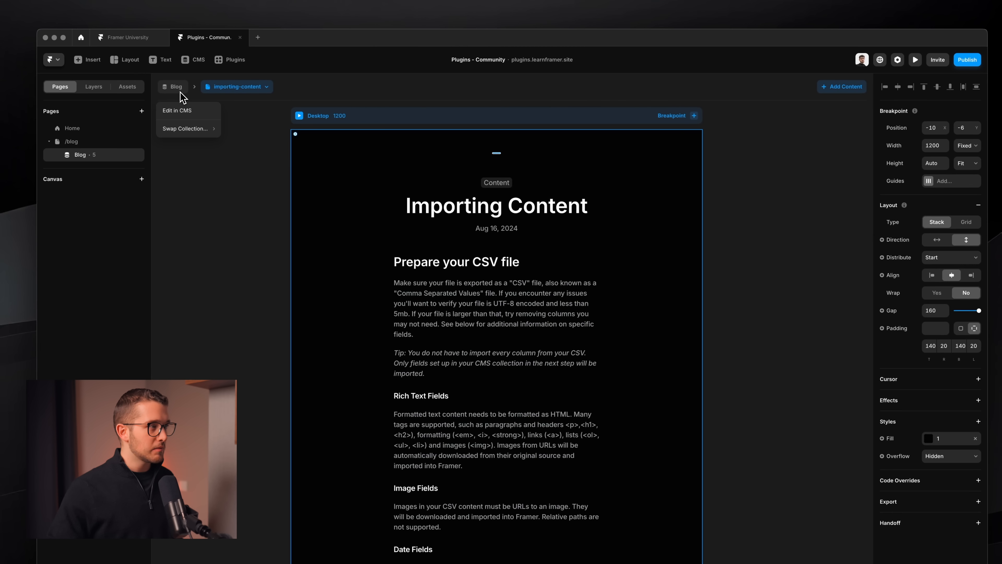
mouse_move(185, 129)
click(239, 128)
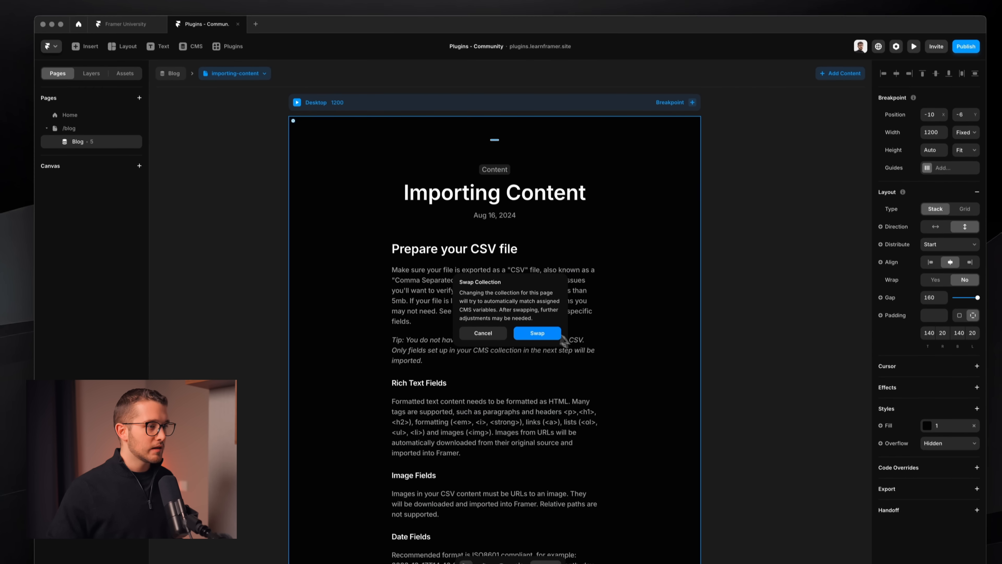
click(538, 333)
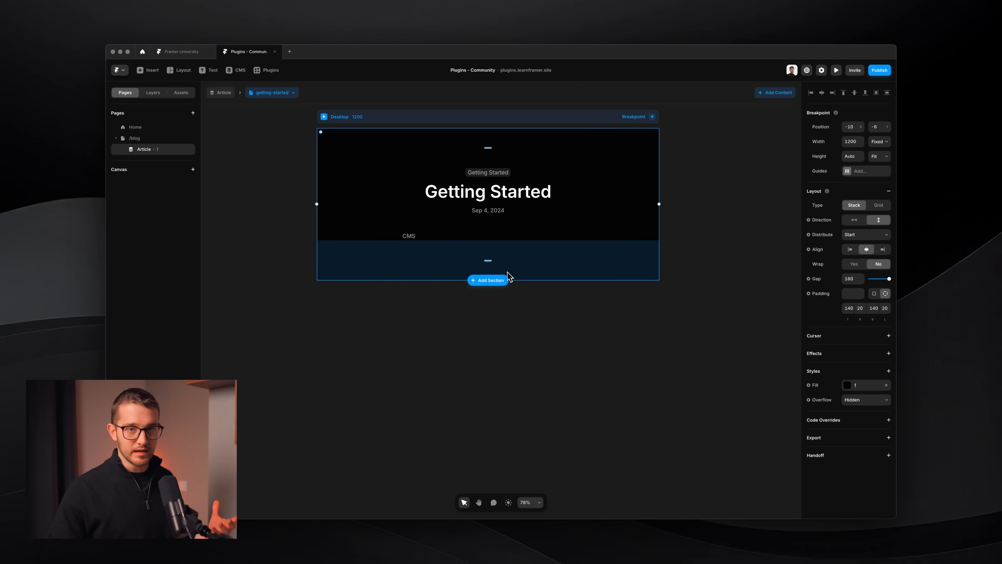
Step: Bind the content of the small tag text above the page title to the Category variable
scroll(488, 170, up, 3)
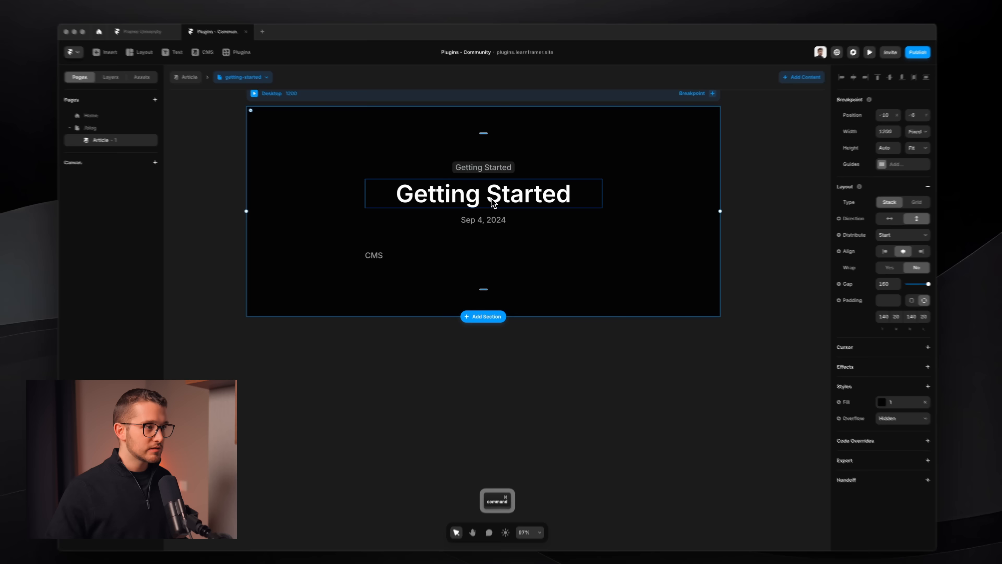
super+click(492, 196)
scroll(497, 196, up, 3)
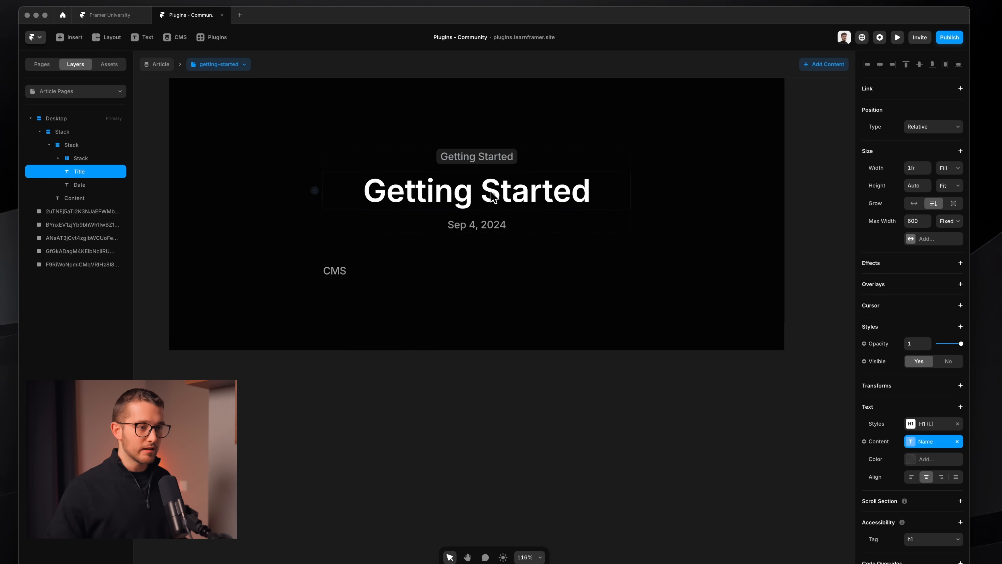
super+click(471, 162)
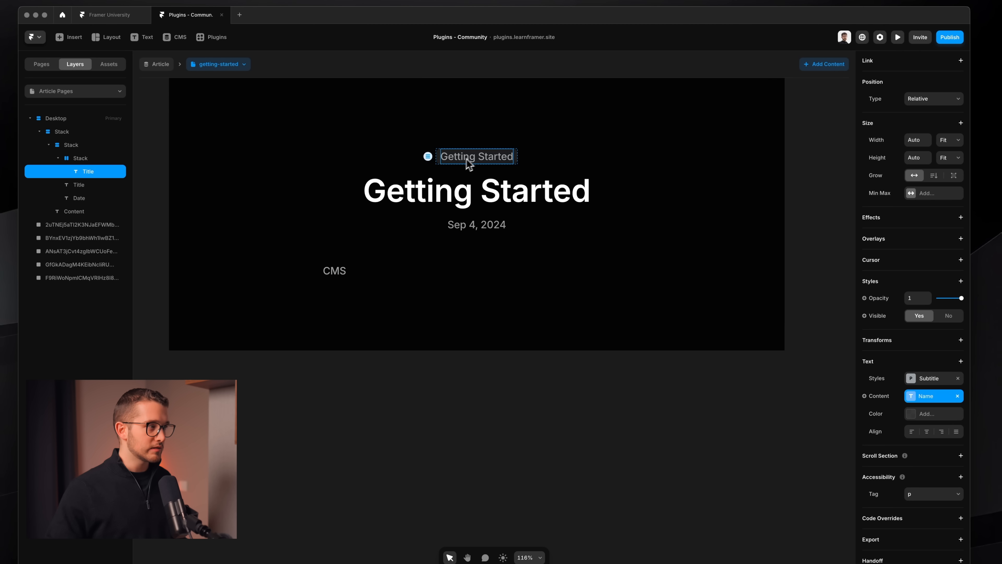
scroll(470, 162, up, 3)
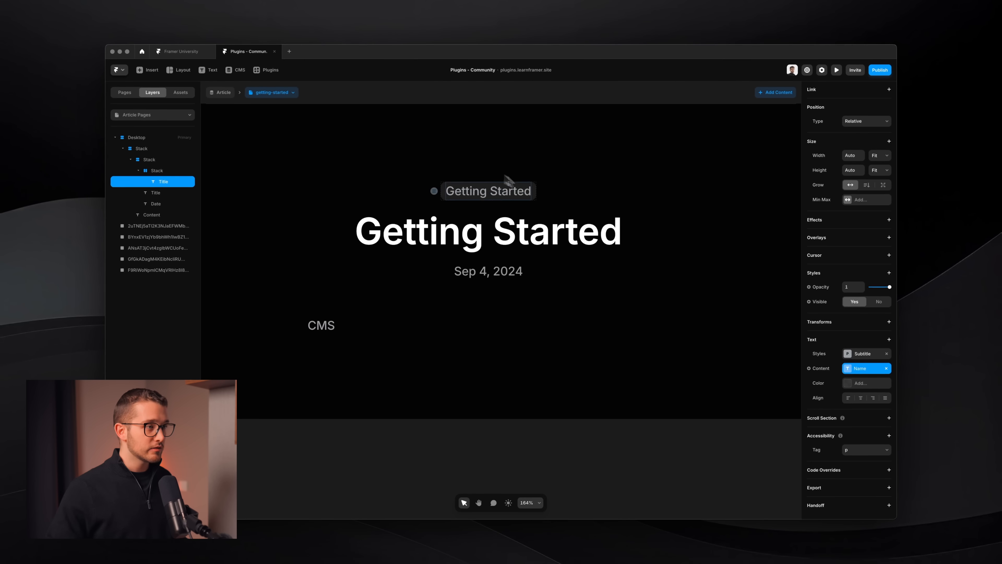
scroll(497, 198, up, 1)
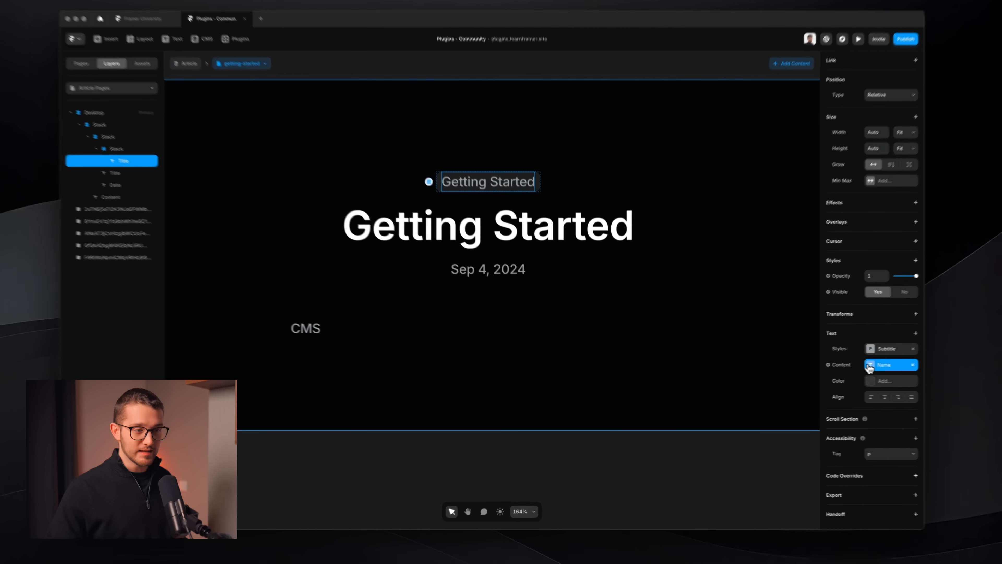
click(849, 369)
mouse_move(839, 397)
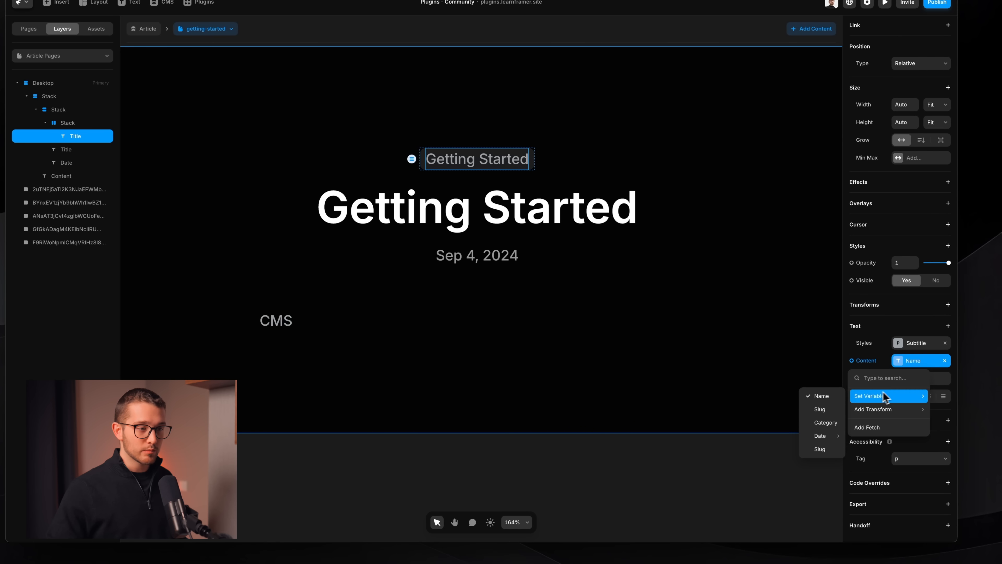
click(828, 422)
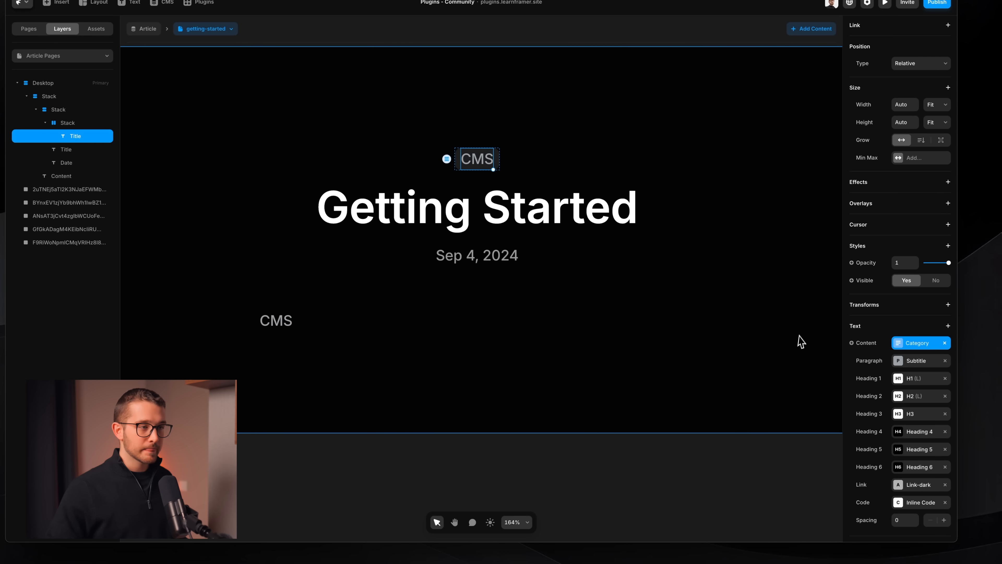
Step: Replace the variable bound to the body text layer beneath the date with the Content variable
super+click(485, 206)
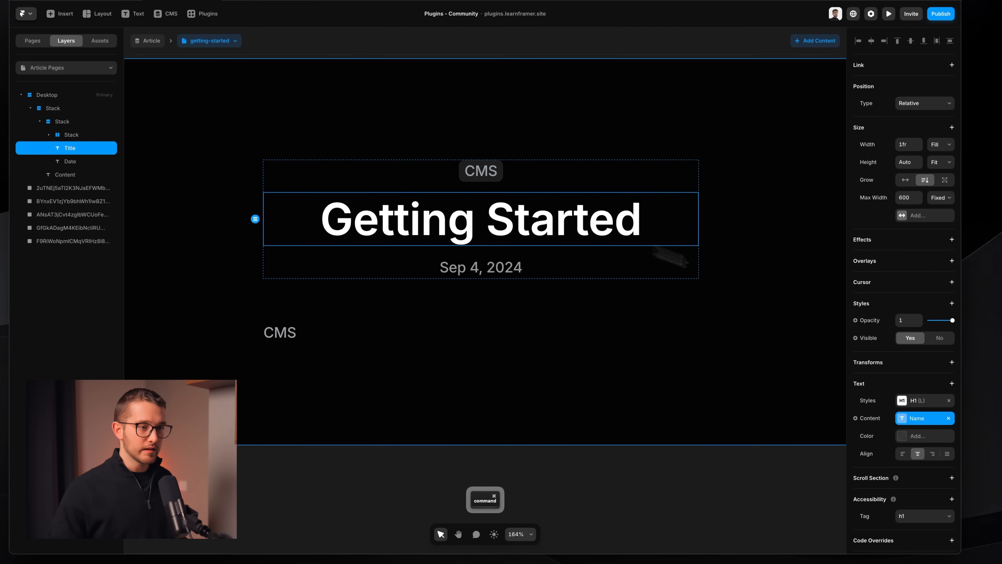
super+click(488, 273)
click(658, 414)
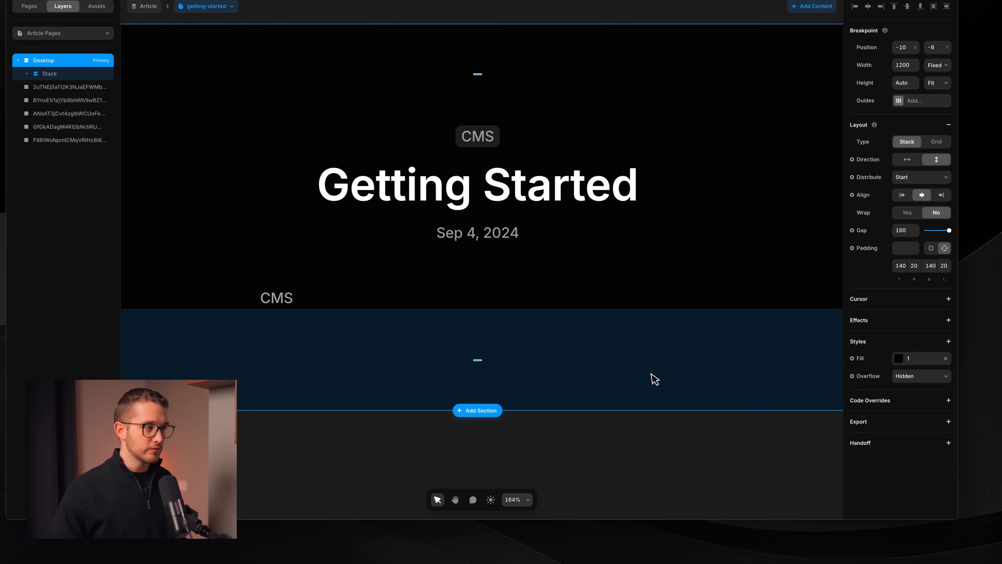
super+click(345, 305)
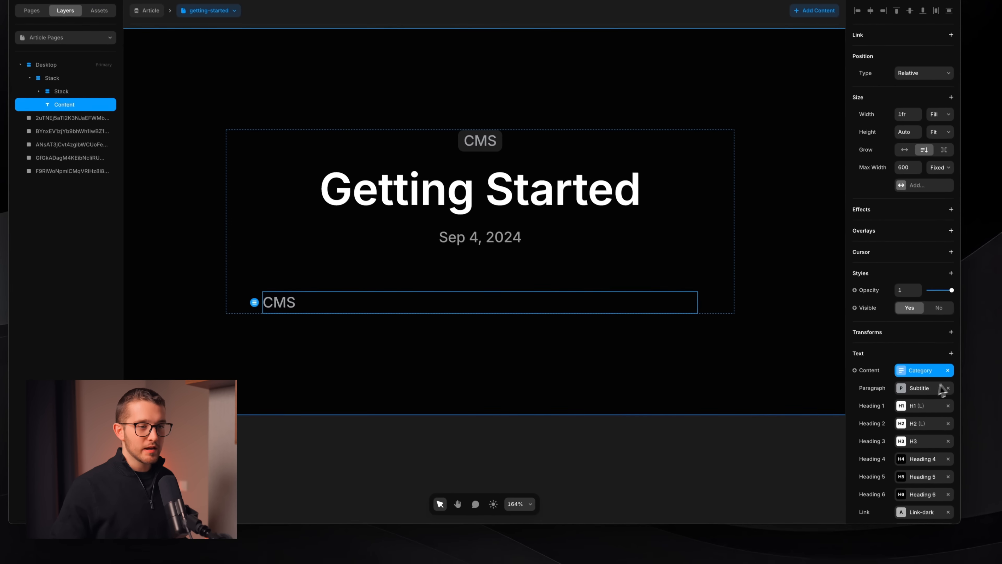
click(945, 365)
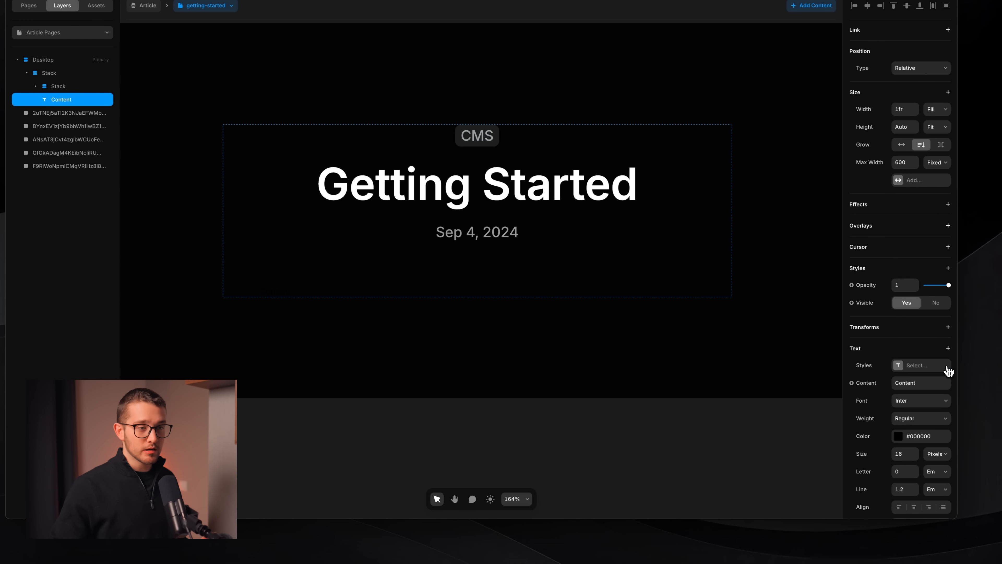
click(881, 390)
mouse_move(880, 418)
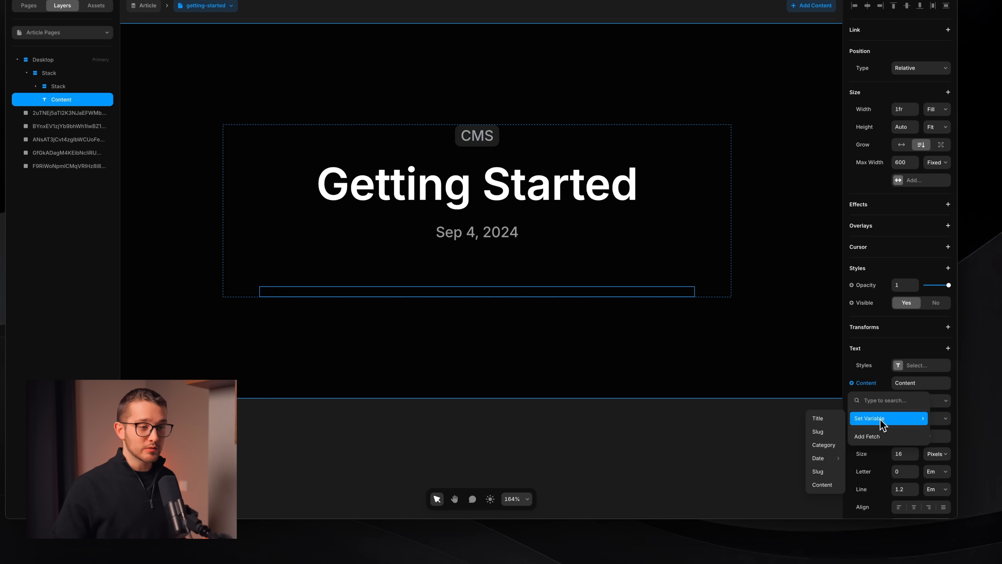
click(821, 484)
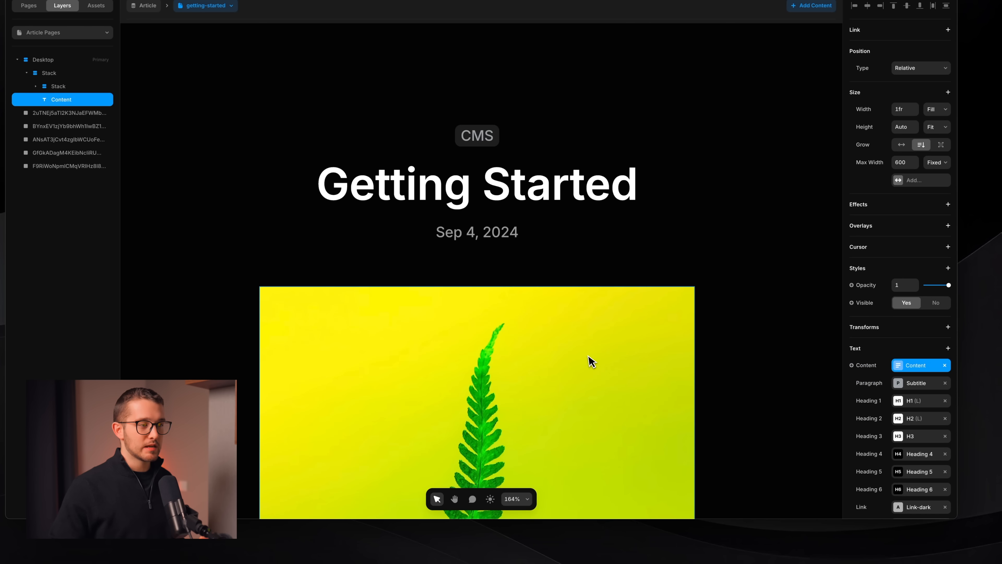
Step: Compare the getting-started article page in Framer with its source entry in Notion, including image, headings and paragraphs
scroll(588, 355, down, 5)
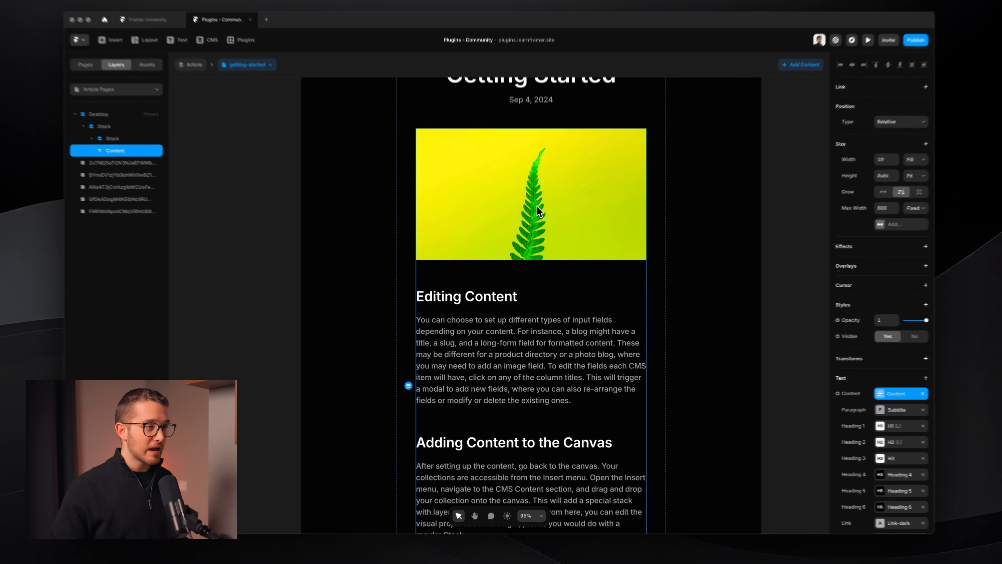
key(super+Tab)
scroll(692, 284, down, 5)
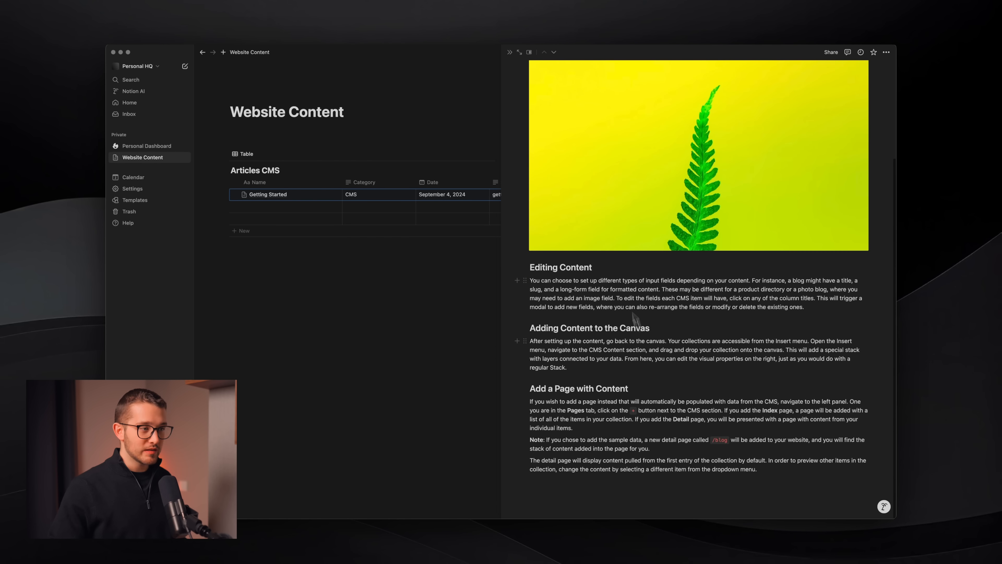
scroll(635, 316, up, 5)
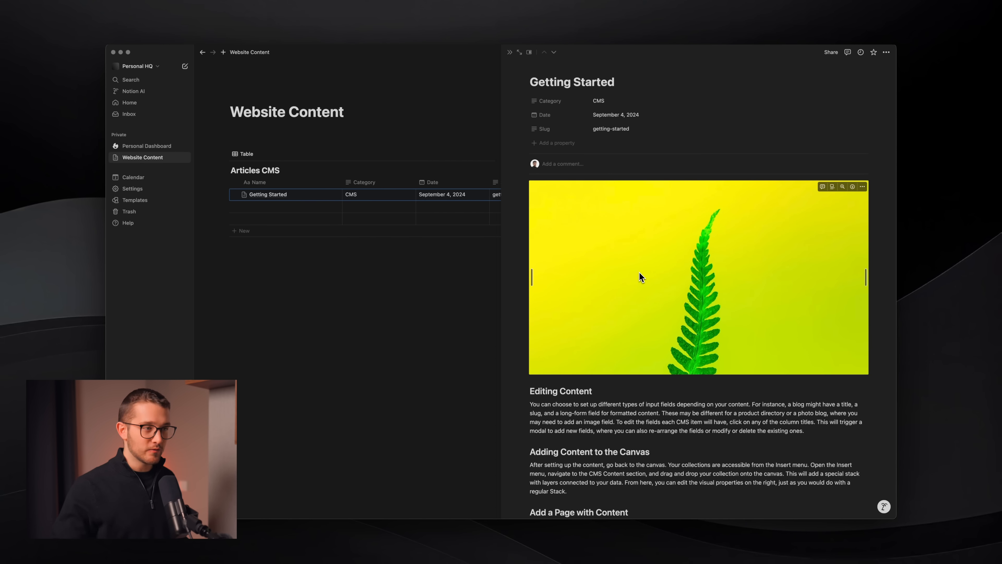
key(super+Tab)
scroll(537, 274, down, 10)
scroll(536, 273, up, 4)
scroll(536, 273, down, 3)
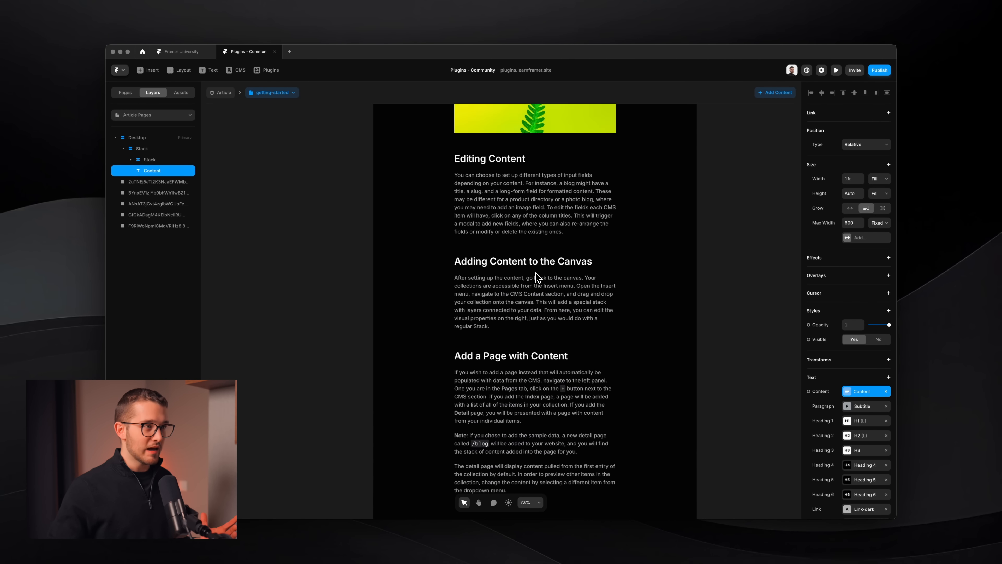
scroll(536, 274, up, 6)
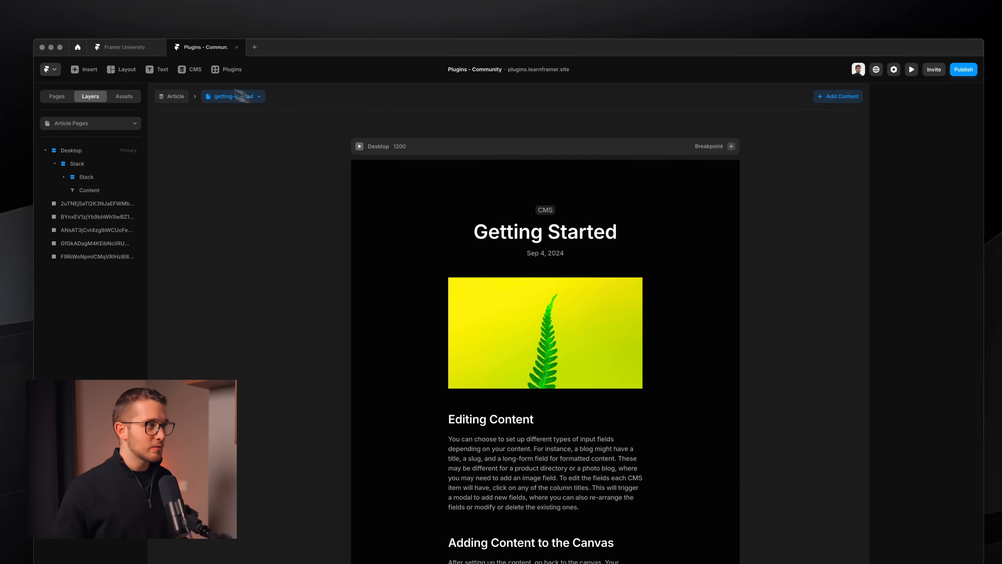
Step: Switch to Notion and create a second Articles CMS entry titled "Our New Blog"
key(super+Tab)
click(346, 314)
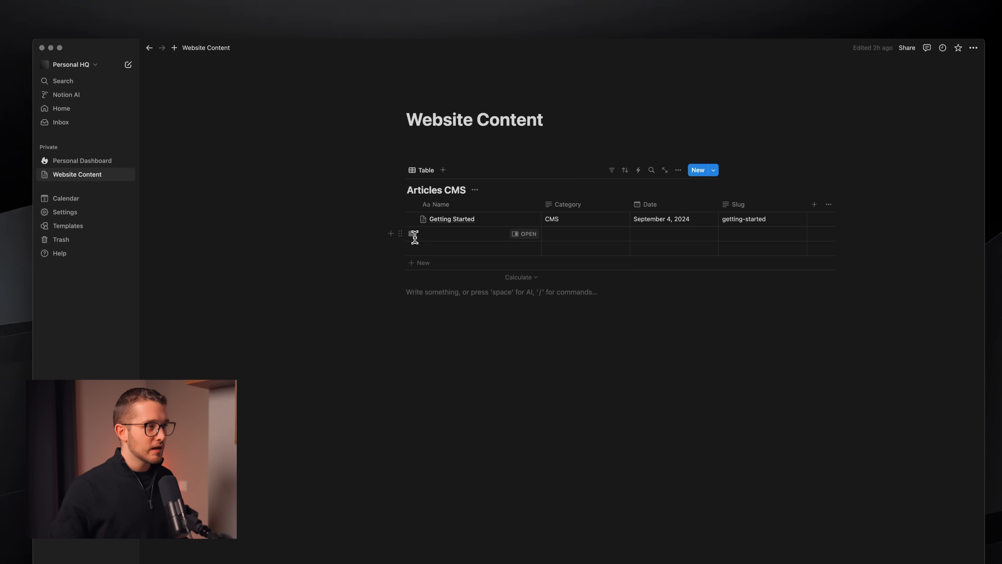
click(524, 236)
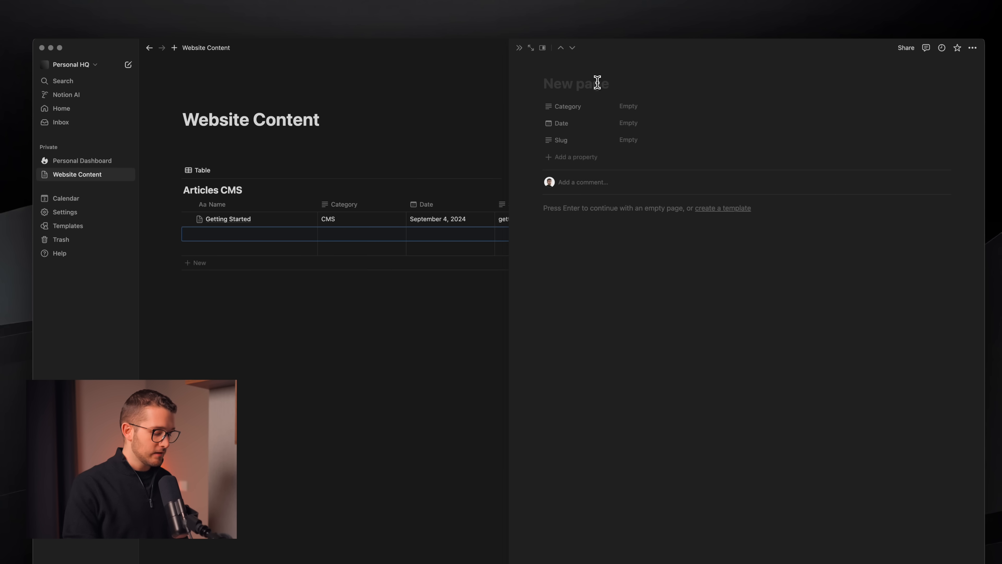
text(Our New Blog)
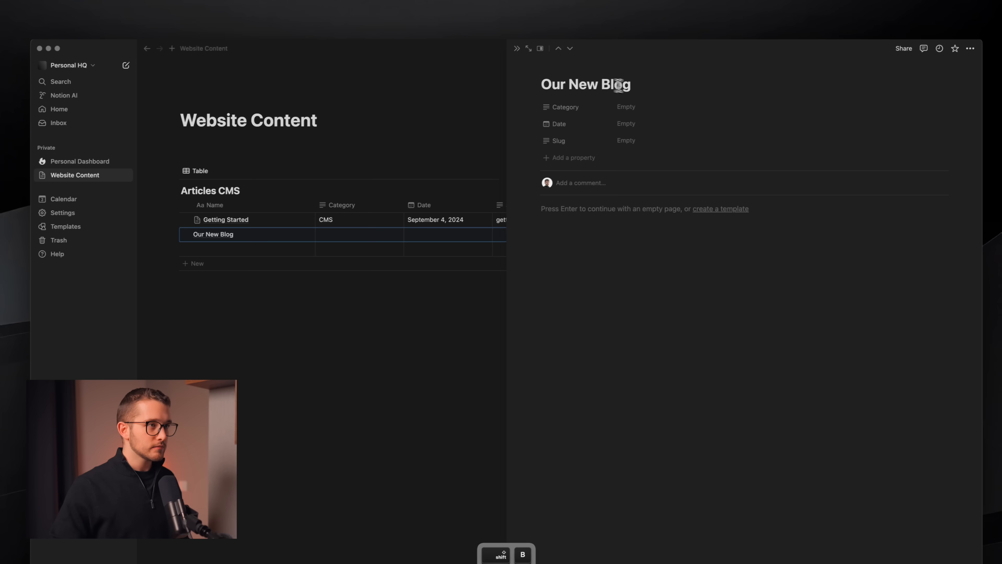
Step: Set the new entry's Category to TUTORIAL and open its Date picker
click(670, 107)
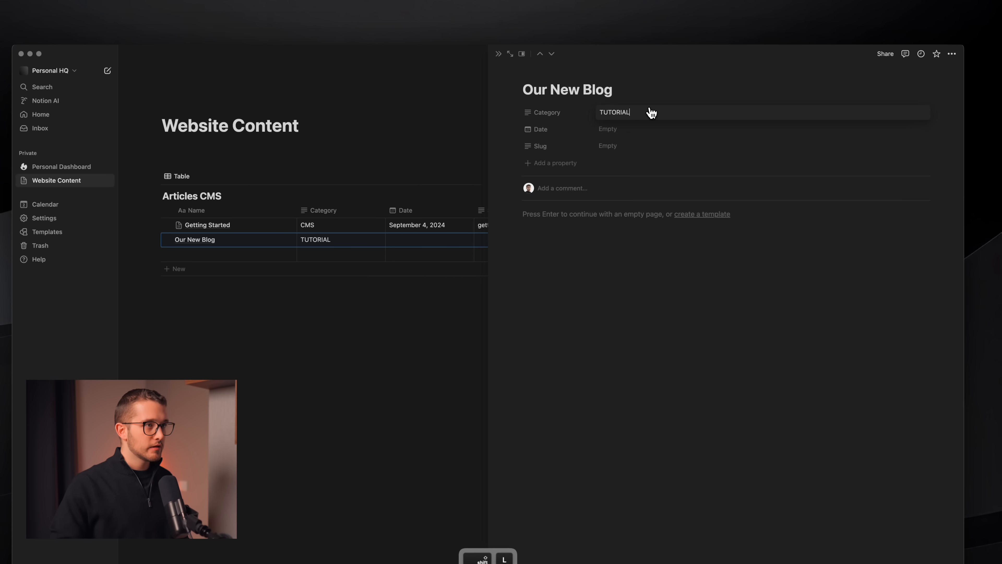
click(632, 129)
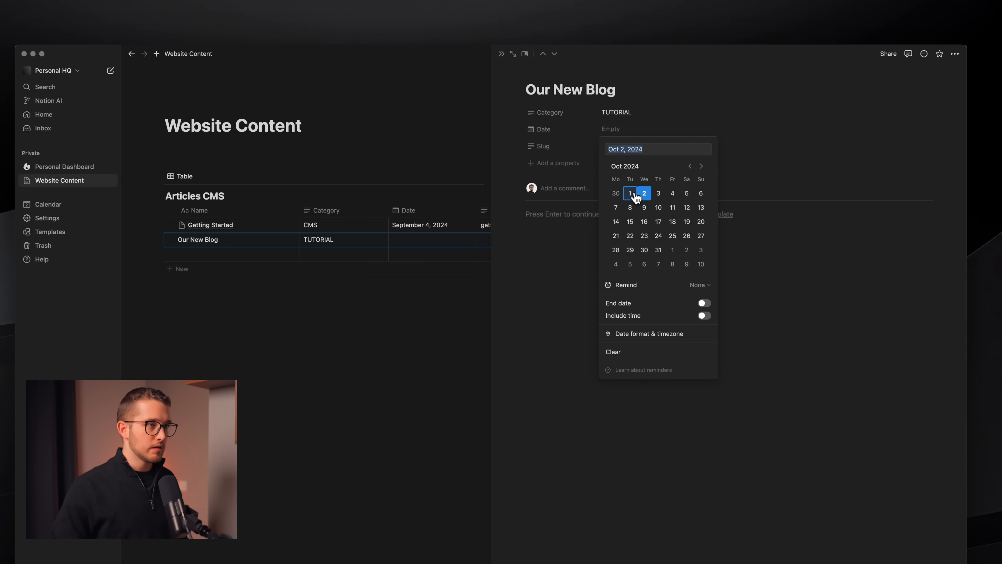
click(553, 229)
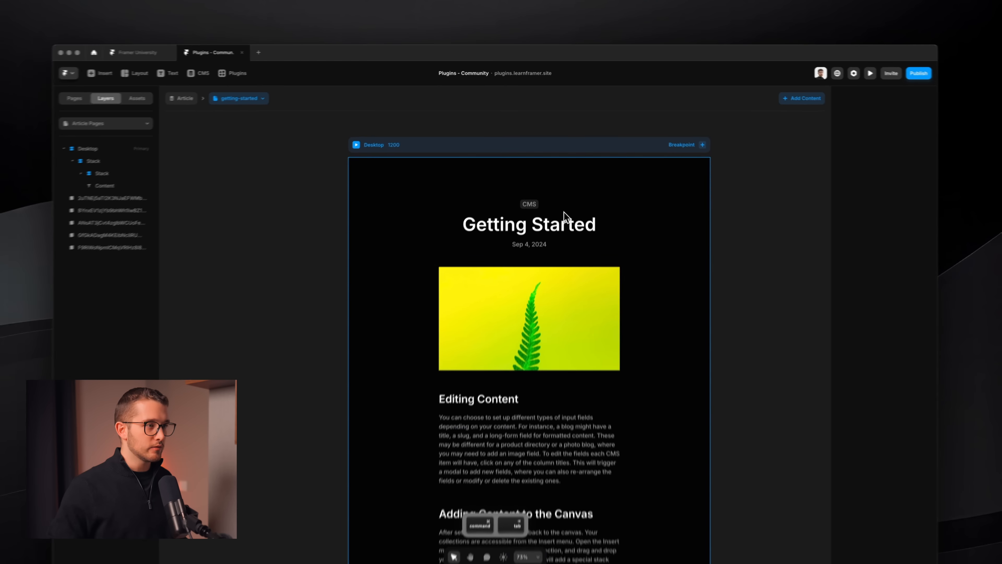
Step: Copy the CSV import article's text from "Prepare your CSV file" through Toggle Fields in the browser and paste it into Notion's Our New Blog entry
key(super+Tab)
key(super+Tab)
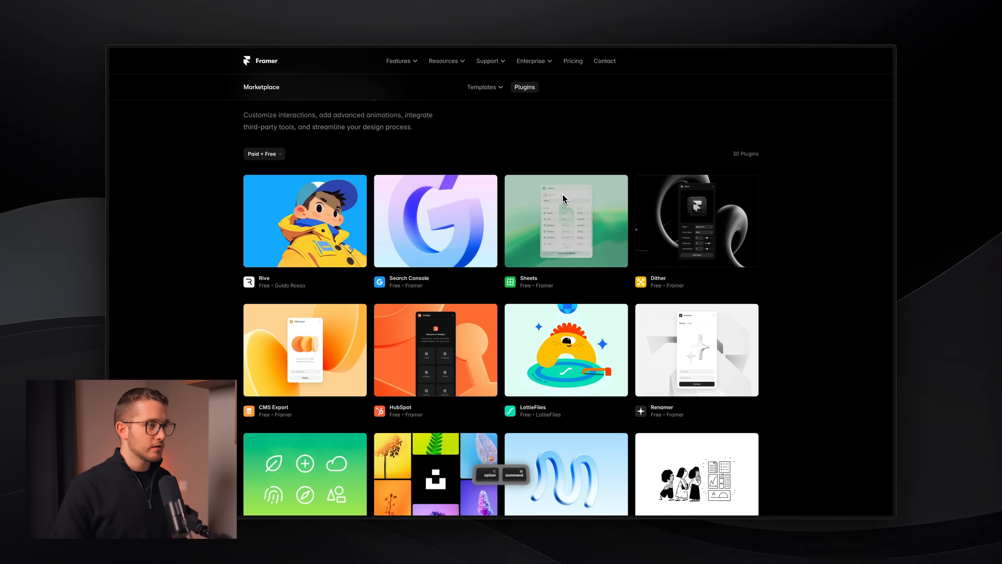
key(super+alt+Up)
scroll(485, 193, up, 3)
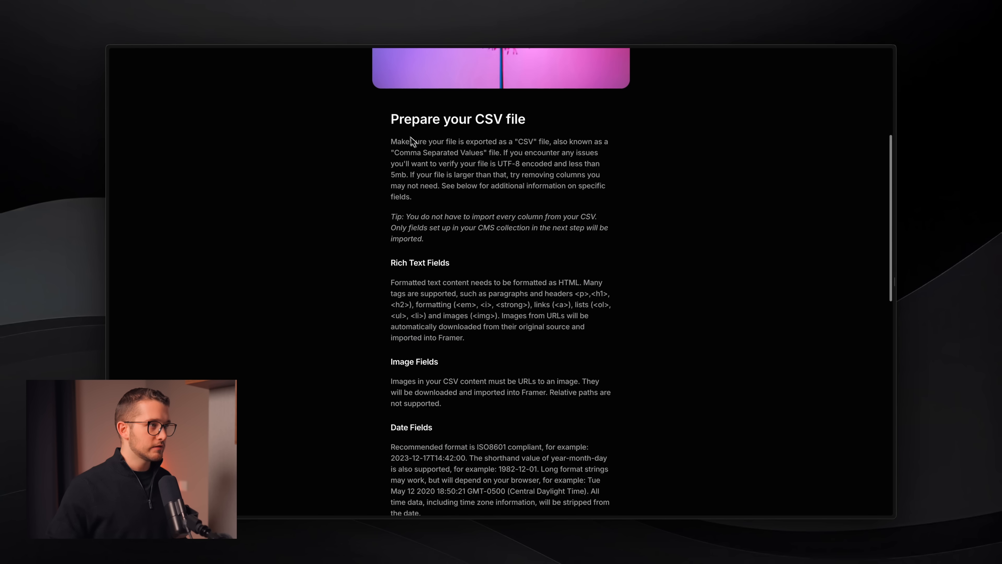
drag(391, 112, 561, 134)
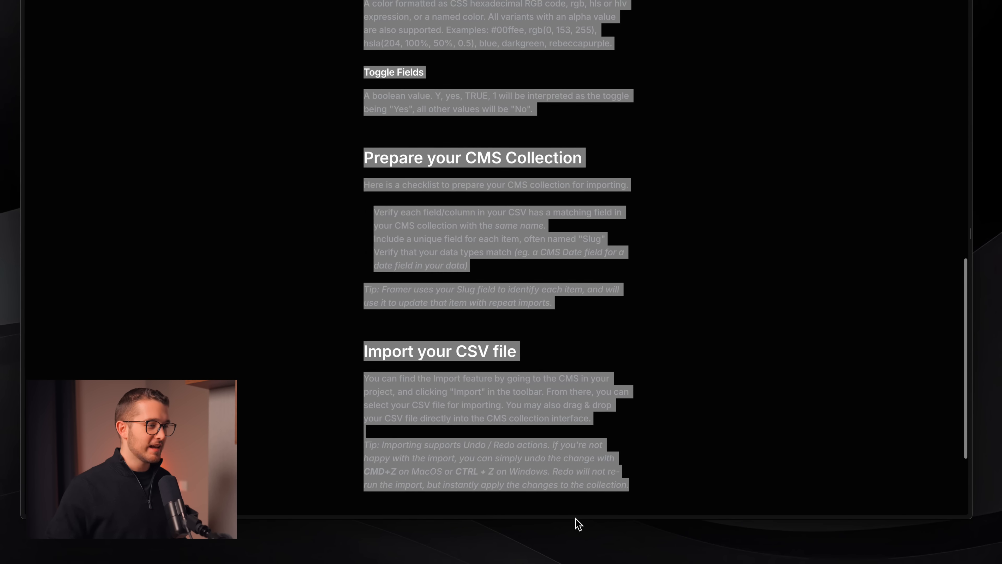
key(super+c)
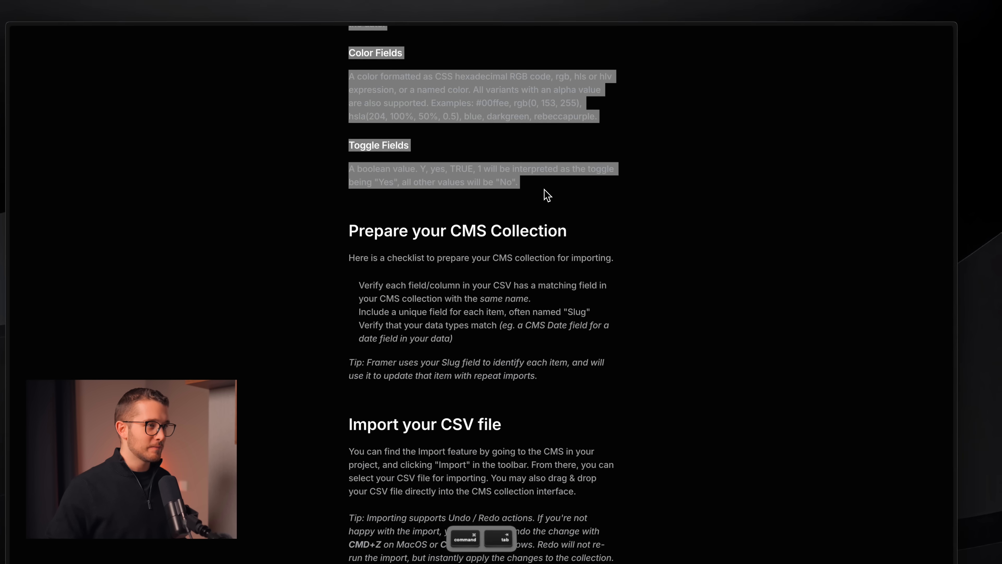
key(super+Tab)
key(super+v)
Step: Insert the orange plant image below the Tip paragraph and the purple flower image below the Image Fields paragraph, and close the entry
click(635, 273)
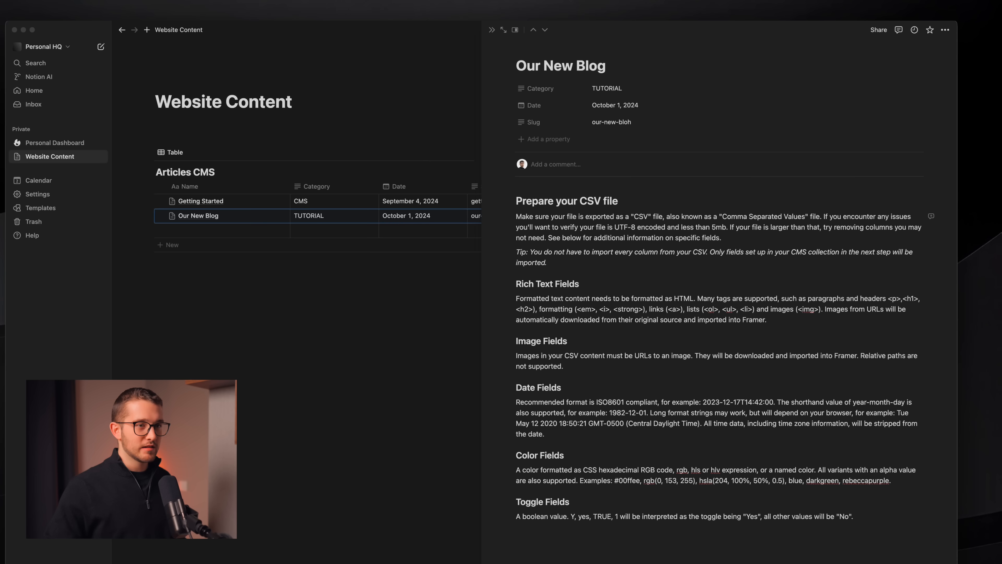
drag(999, 276, 694, 281)
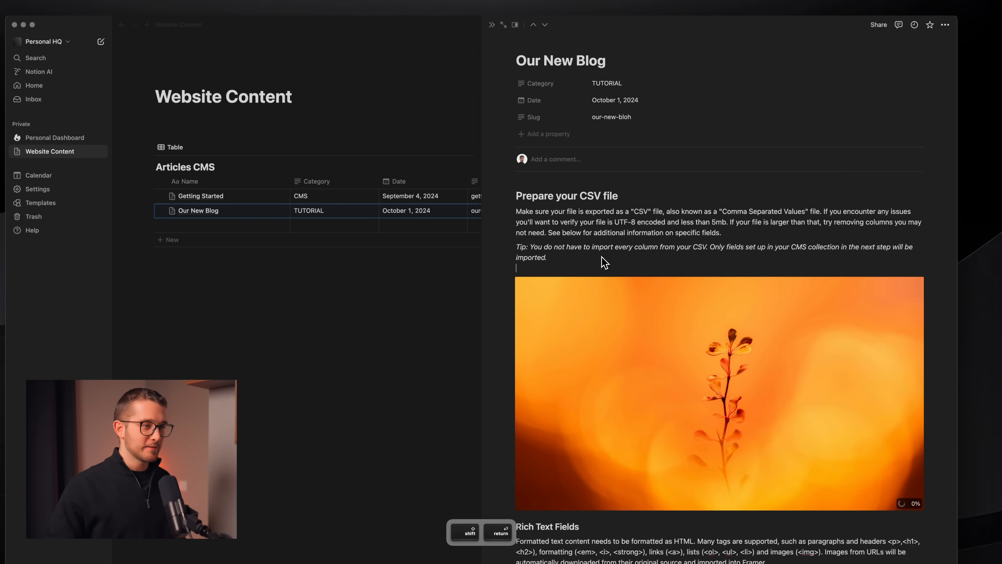
scroll(603, 260, down, 5)
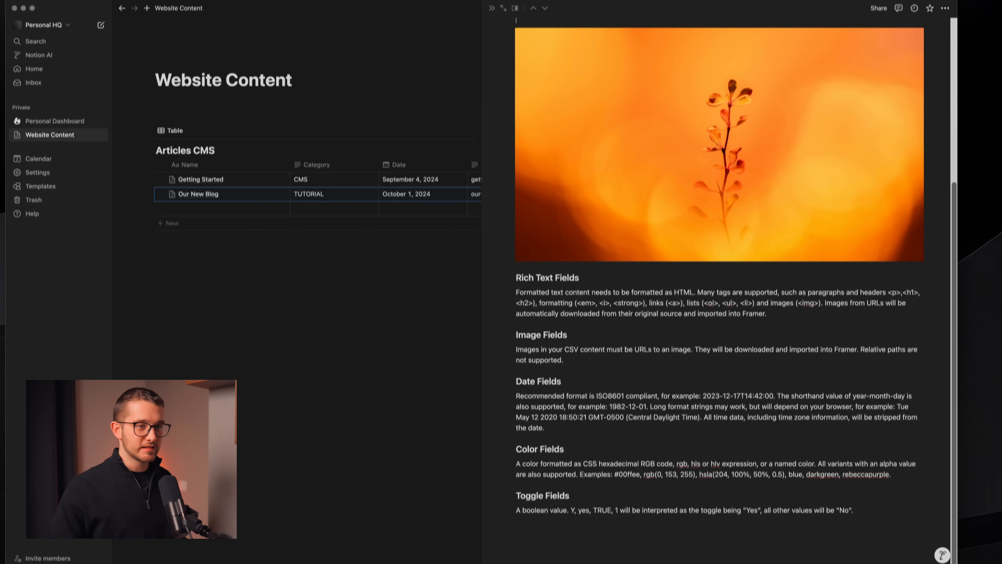
drag(998, 308, 636, 350)
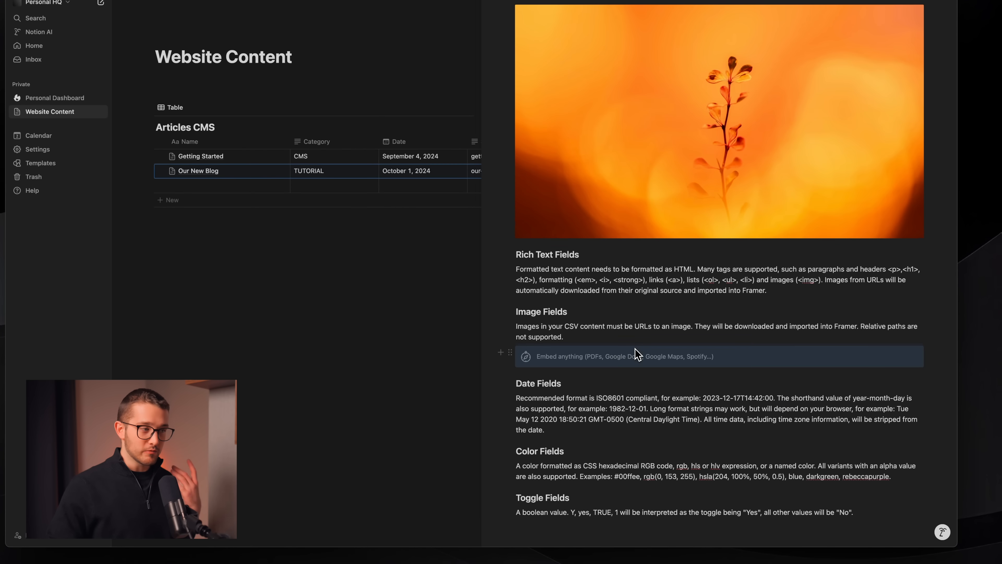
scroll(592, 450, up, 3)
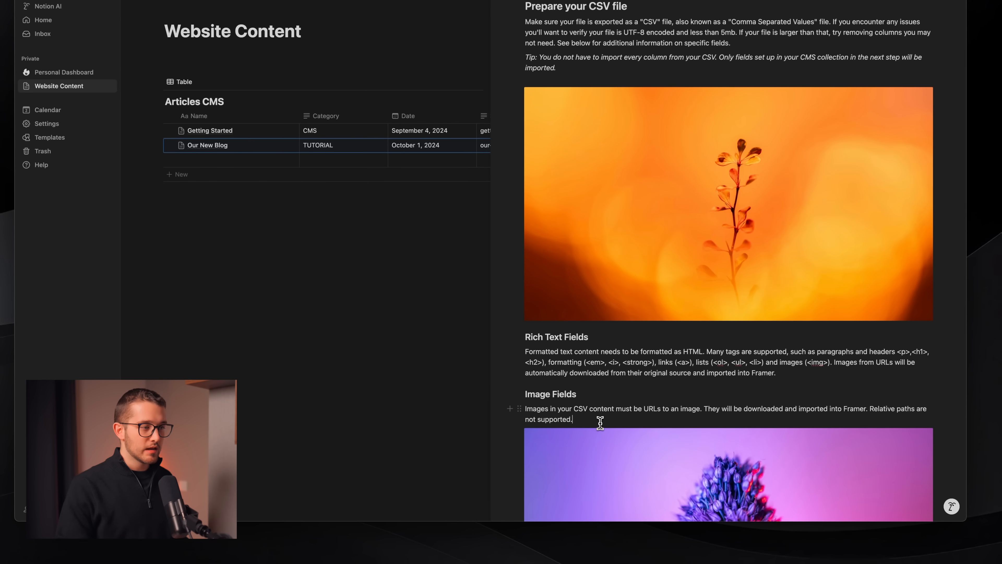
scroll(600, 422, down, 6)
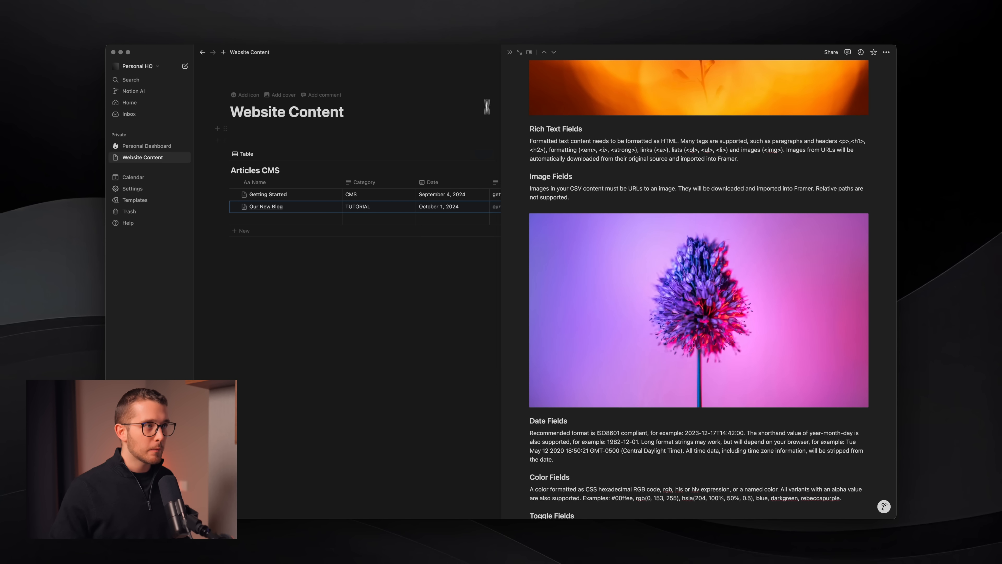
click(510, 52)
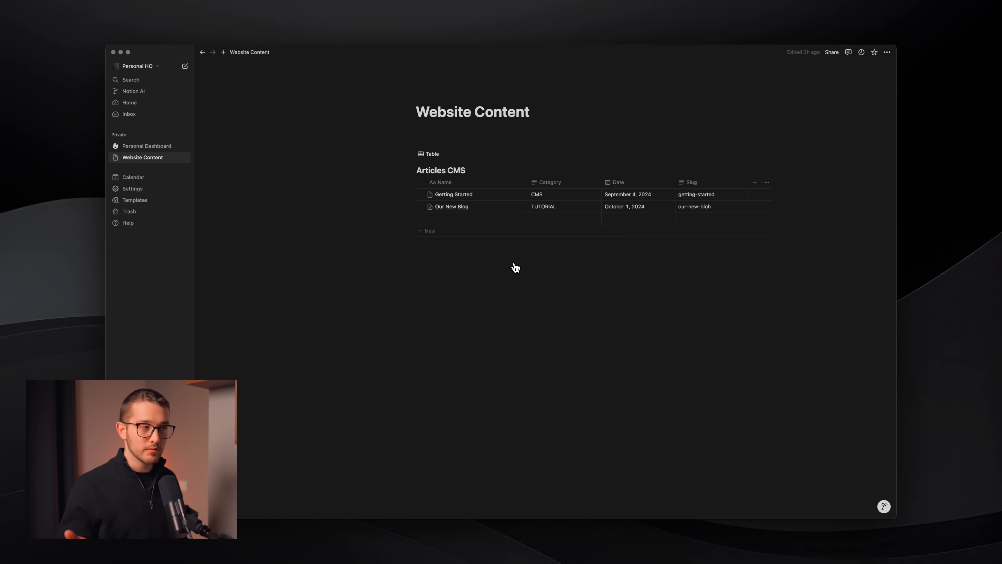
Step: Switch to Framer and sync the Article collection in the CMS with Notion
key(super+Tab)
key(super+Tab)
key(super+Tab)
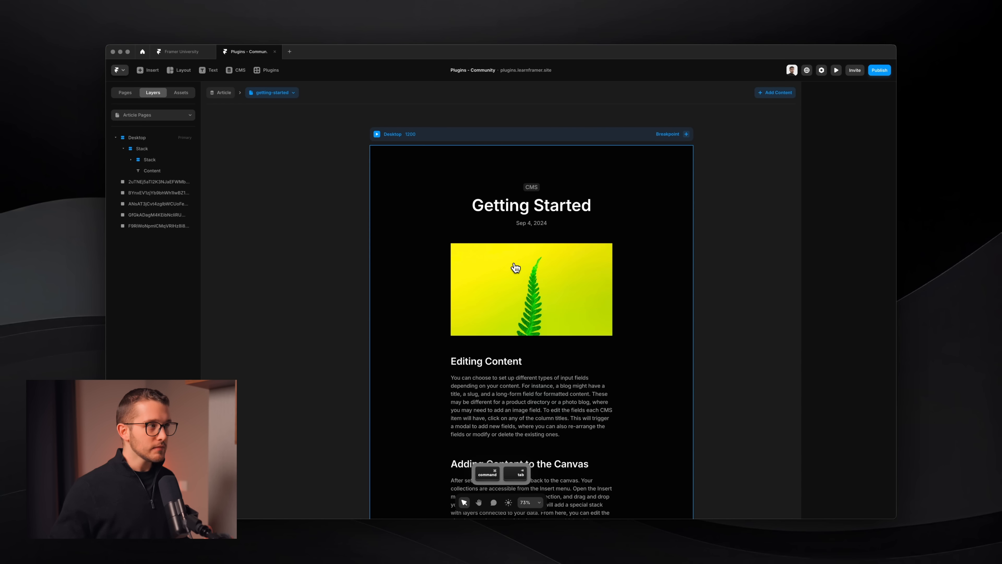
click(239, 71)
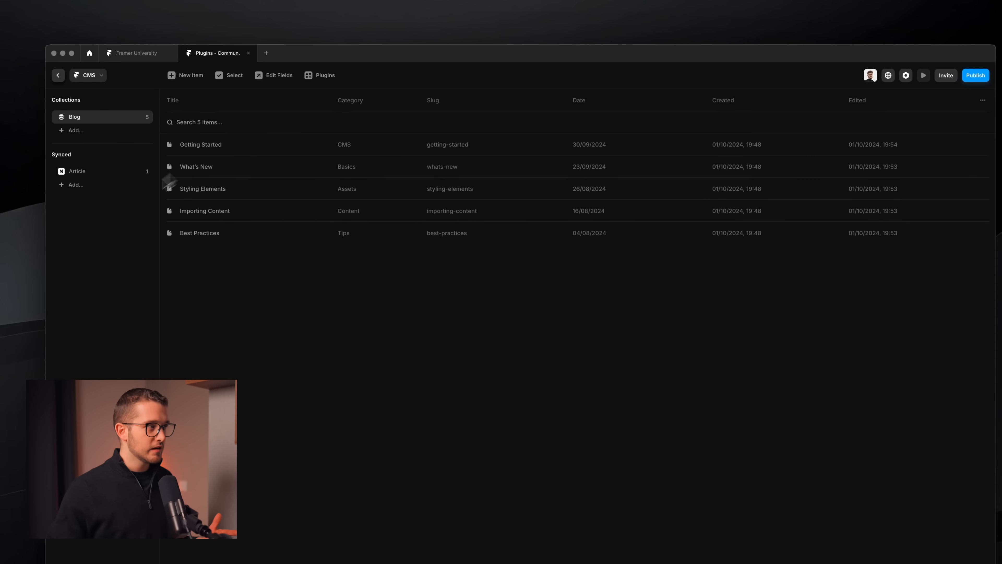
click(109, 174)
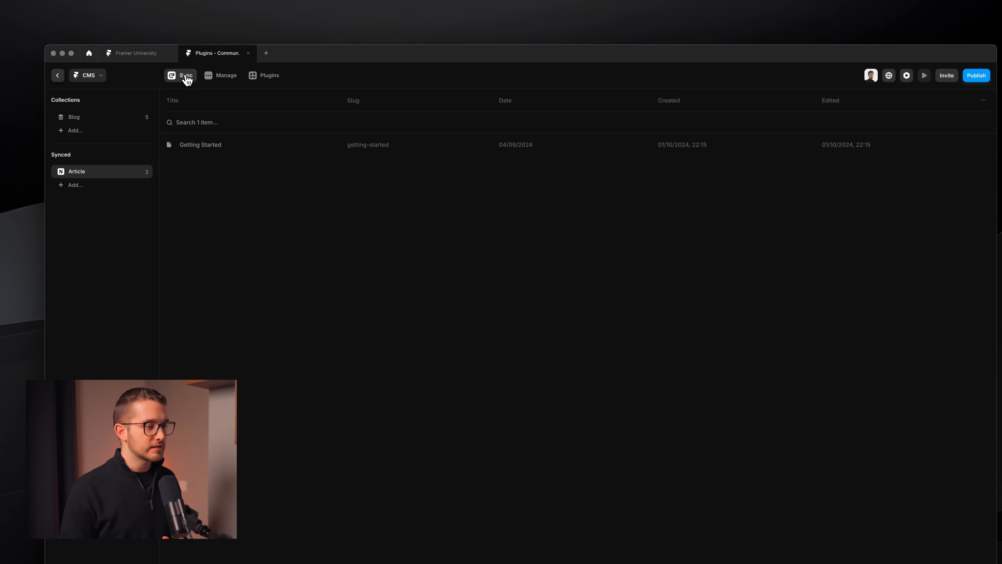
click(184, 76)
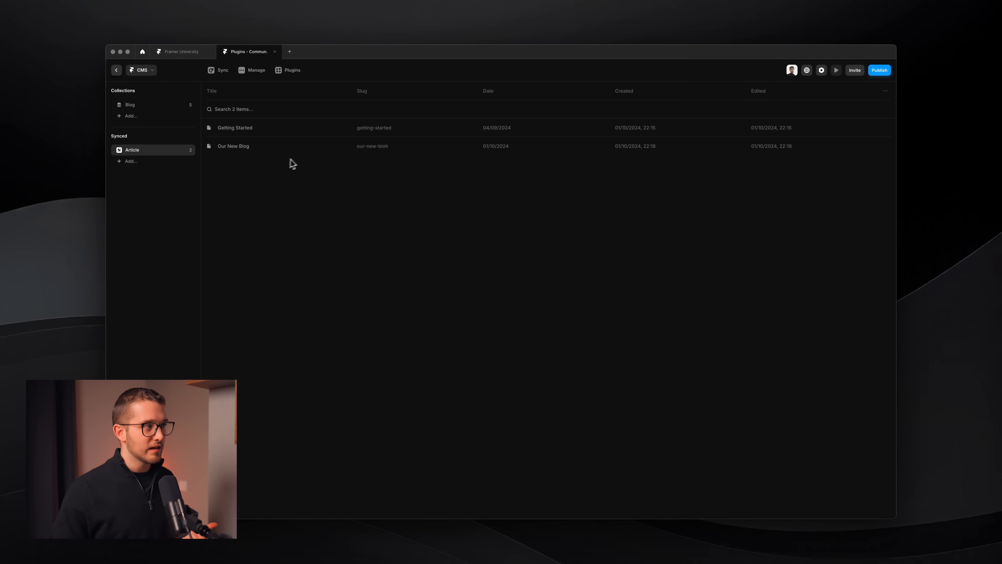
Step: Return to the article page canvas and preview the our-new-bloh item
click(116, 70)
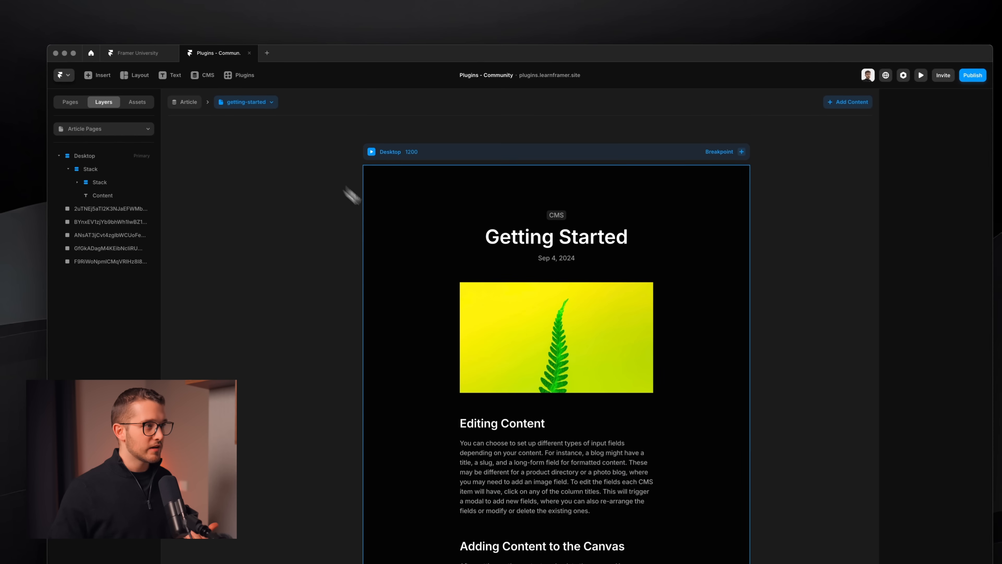
scroll(343, 199, up, 3)
scroll(491, 226, right, 2)
scroll(491, 226, up, 1)
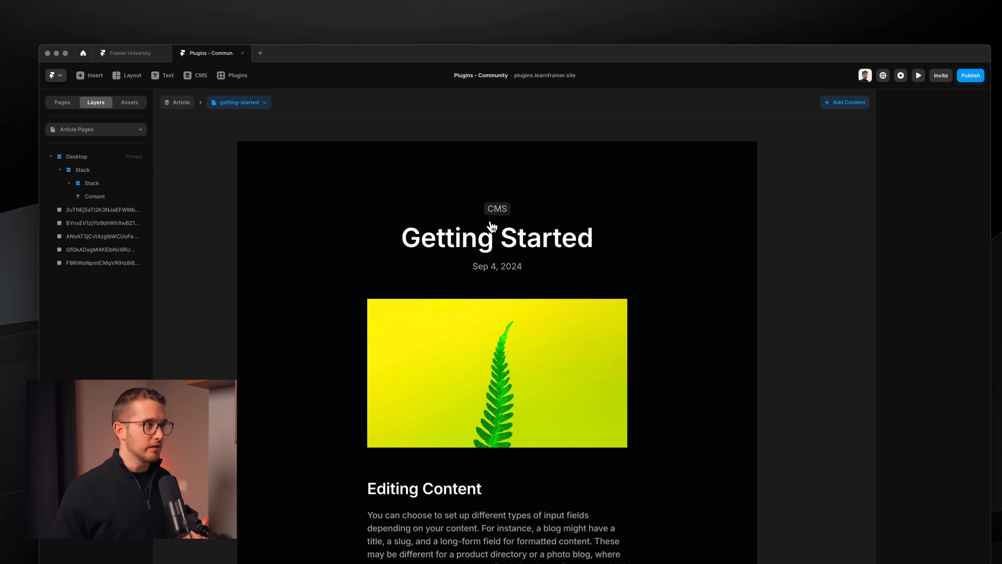
click(267, 105)
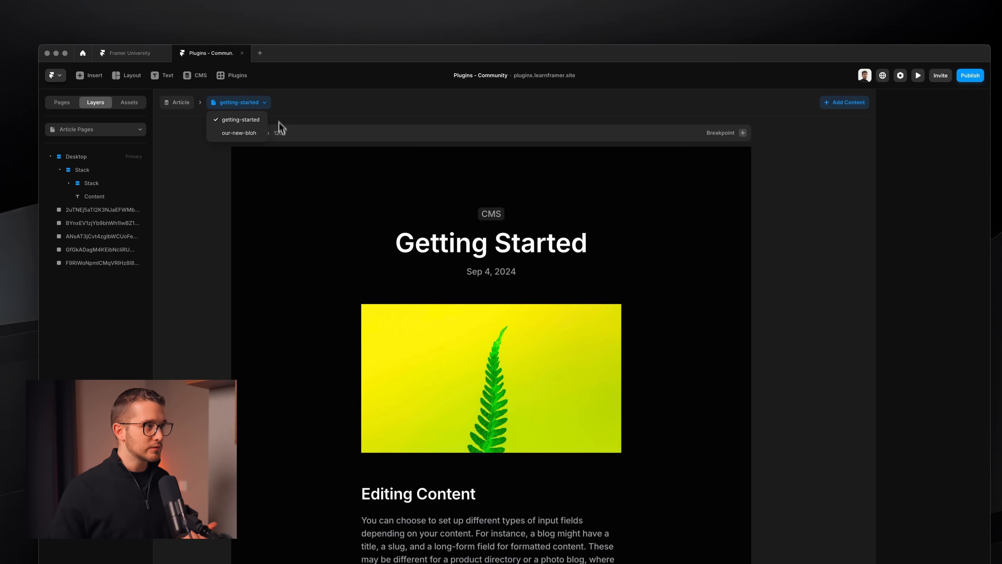
click(239, 134)
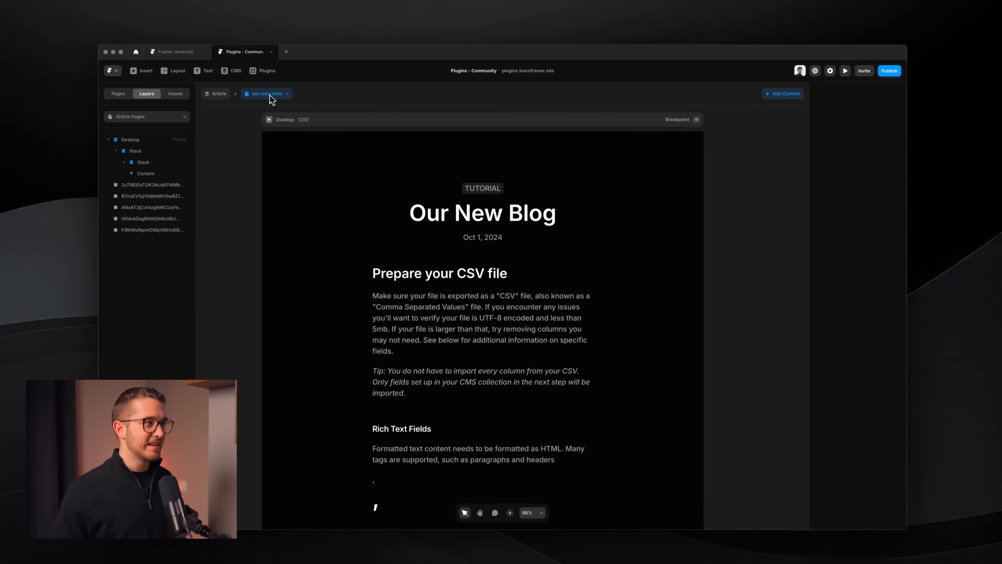
key(shift+super+4)
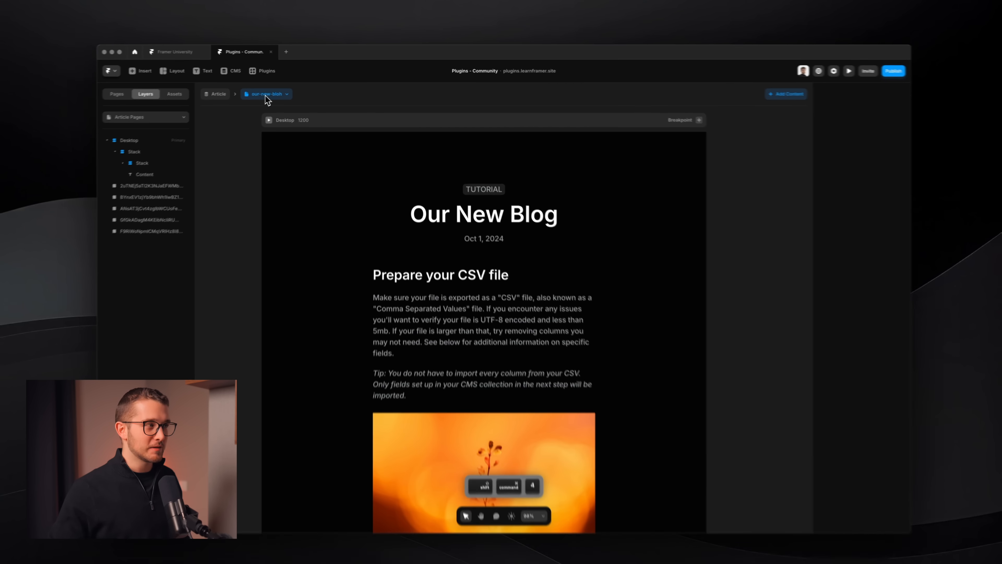
drag(275, 86, 297, 99)
key(Escape)
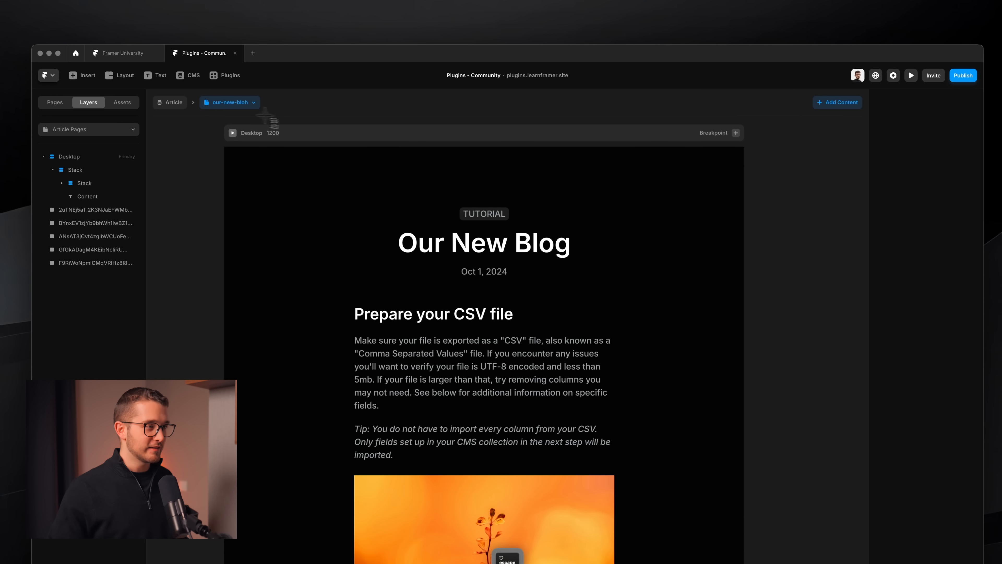
Step: Correct the Our New Blog entry's slug to our-new-blog in Notion and sync the Article collection again in Framer
key(super+Tab)
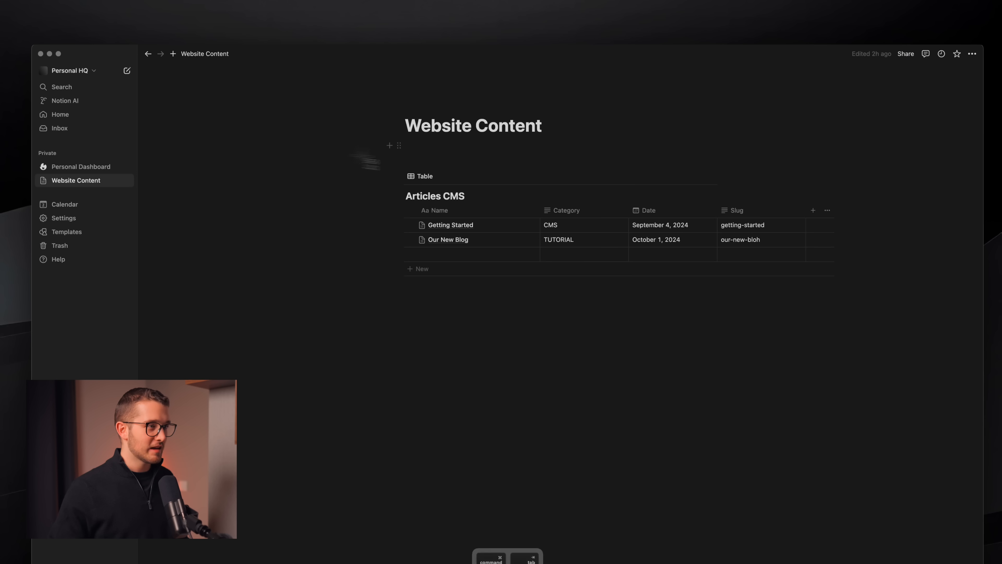
click(762, 242)
key(Return)
key(super+Tab)
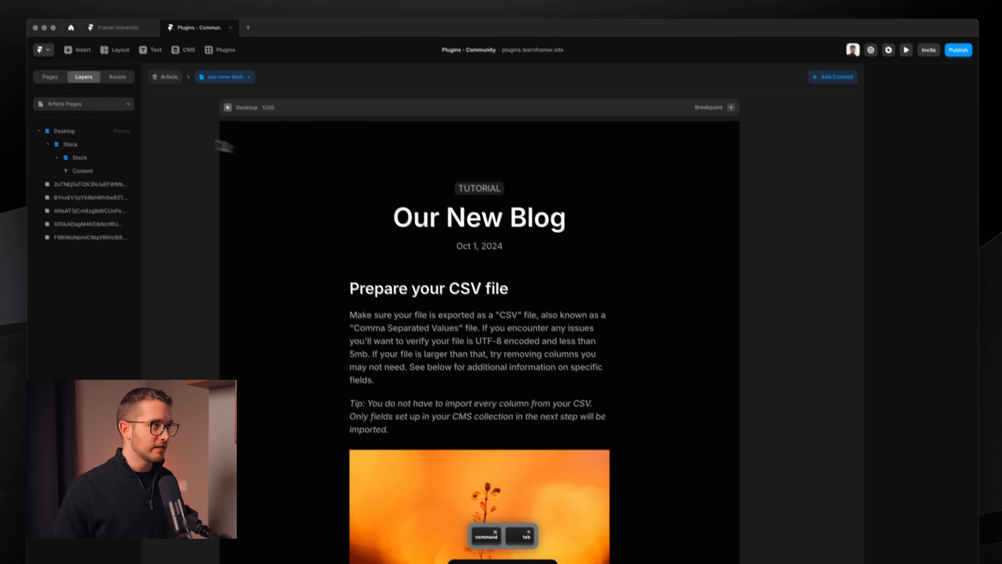
click(166, 76)
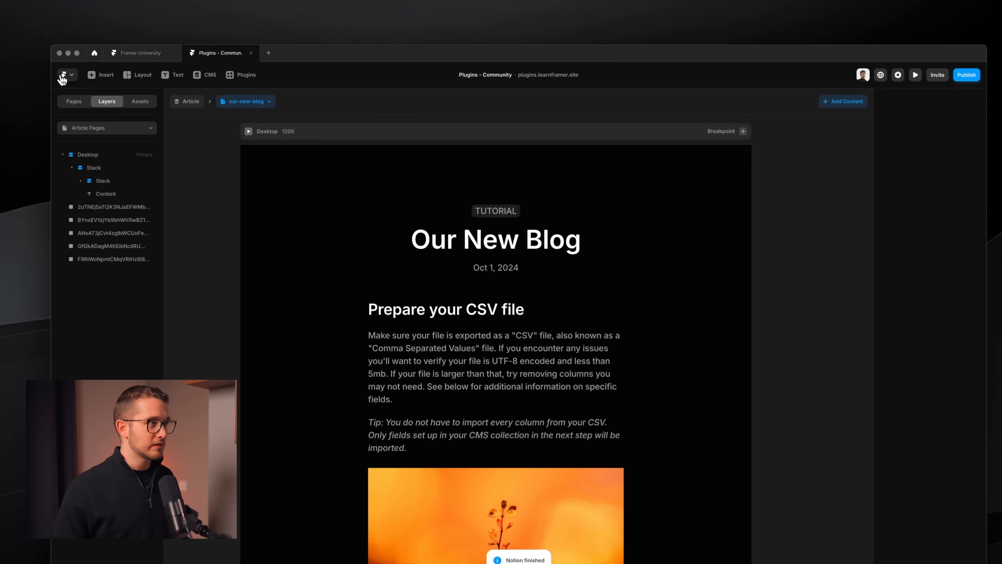
Step: Check the our-new-blog page's slug and inspect the variables bound to its category, title and content text layers
key(shift+super+4)
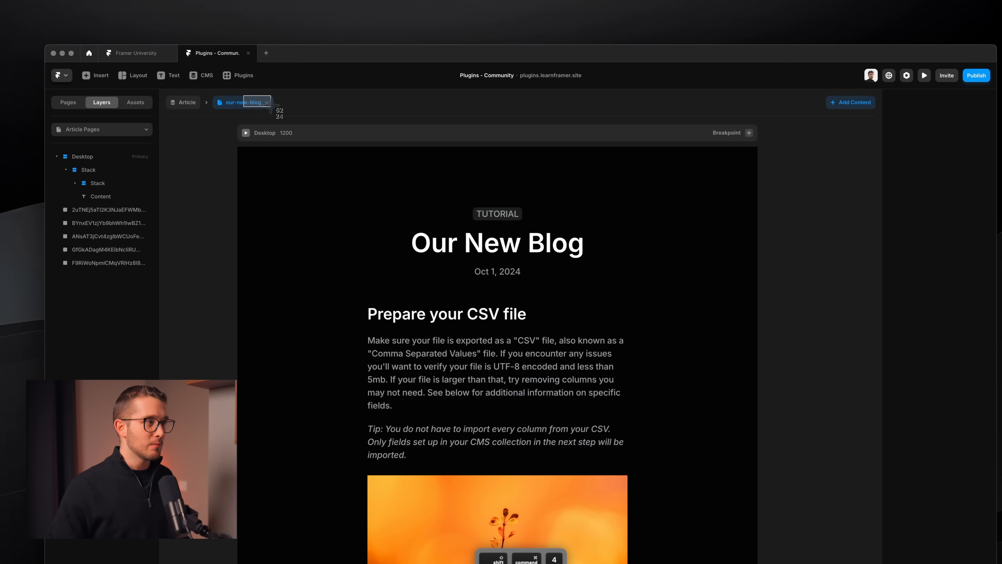
drag(271, 103, 271, 106)
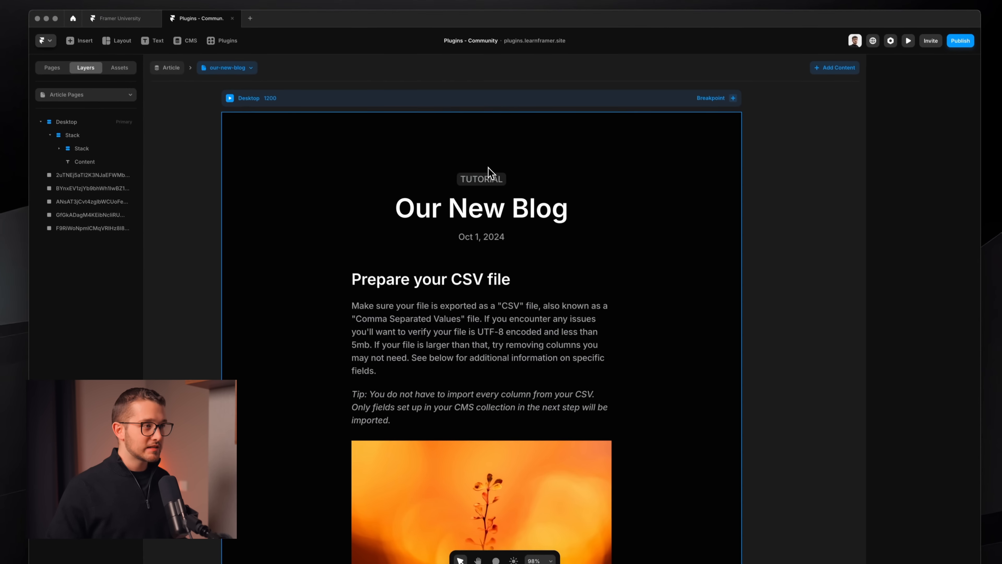
click(481, 180)
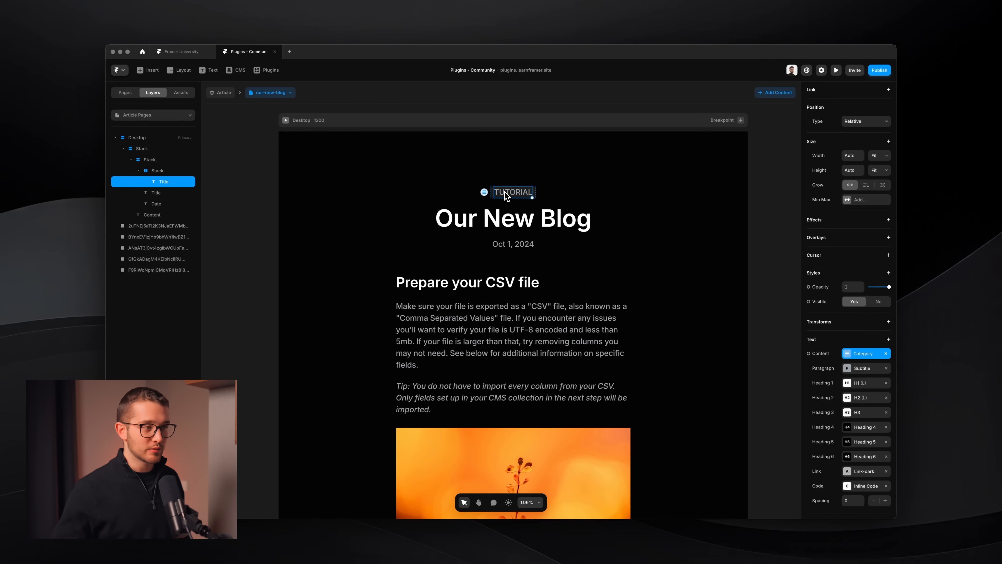
click(546, 220)
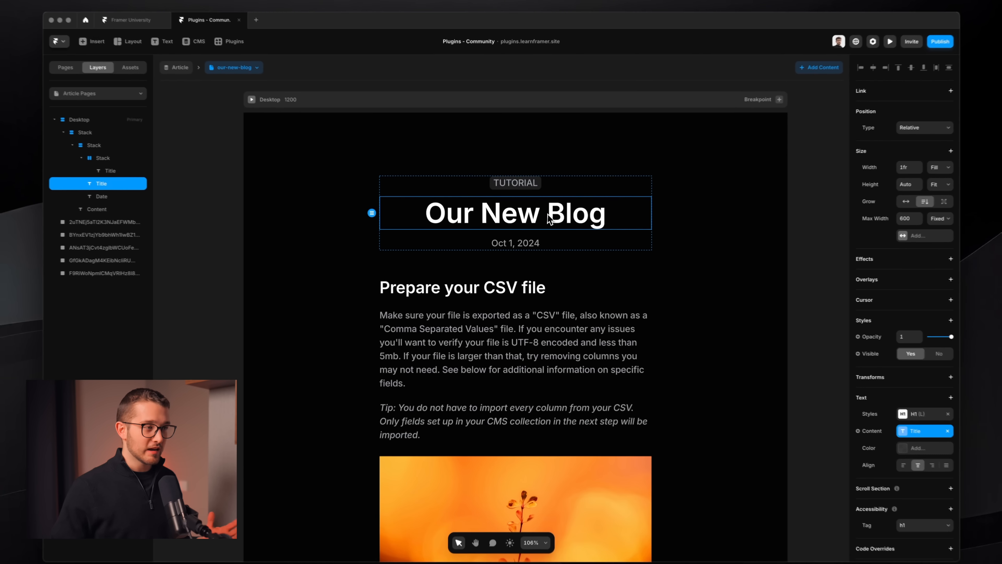
click(454, 316)
scroll(453, 315, down, 2)
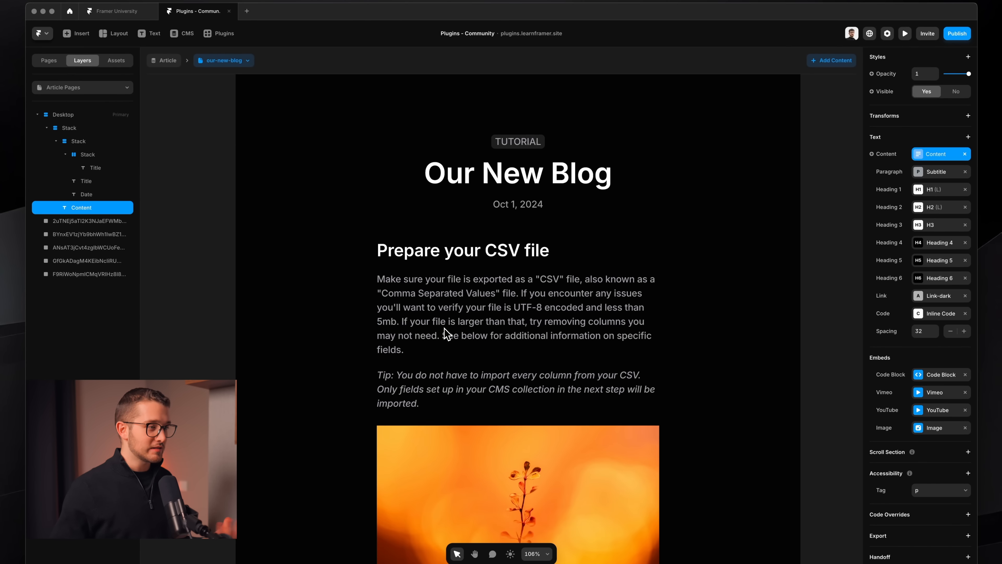
scroll(446, 333, down, 1)
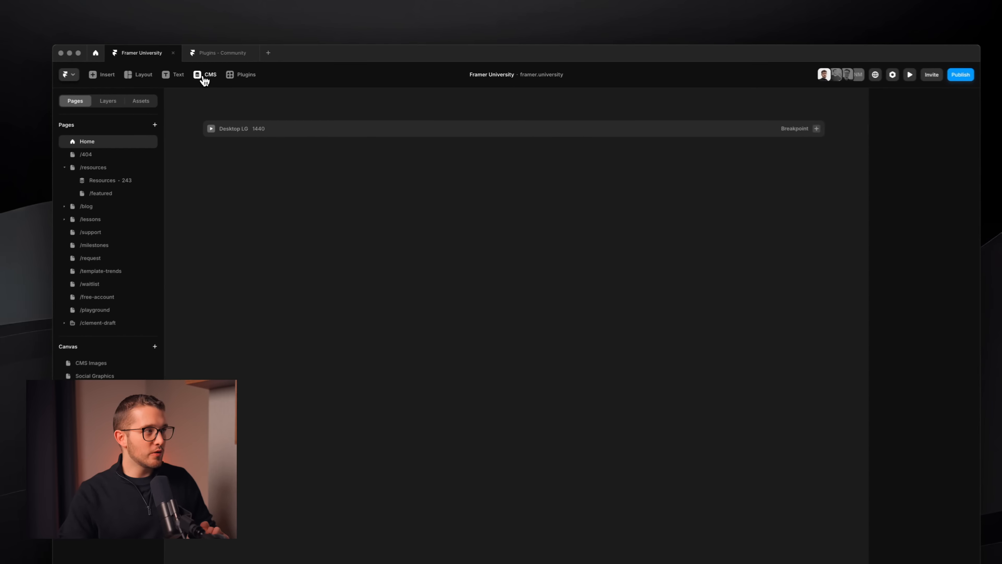
Step: Open the Metallic UI Component in Framer item in the Framer University project's Resources collection and review its fields and content blocks
click(201, 74)
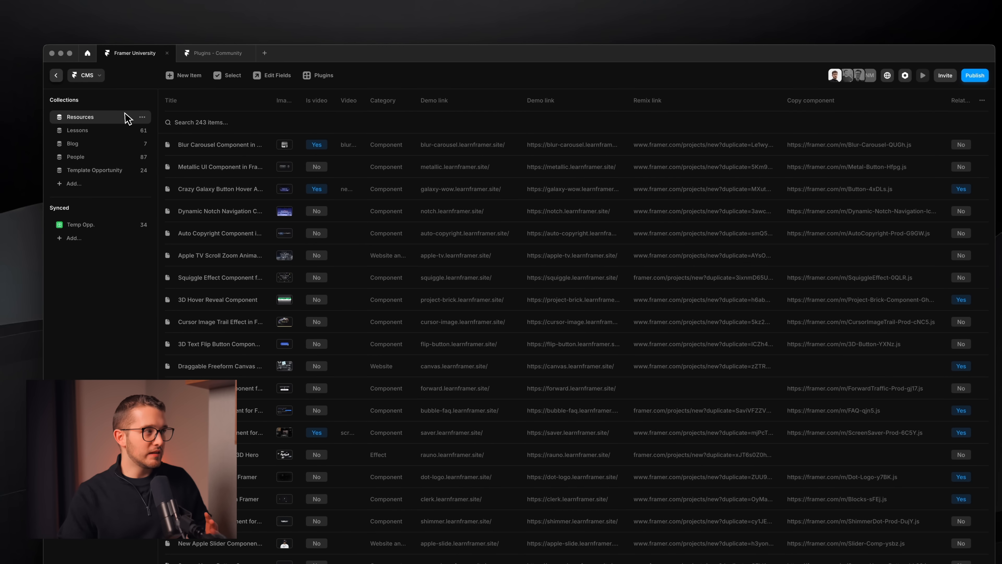
click(253, 166)
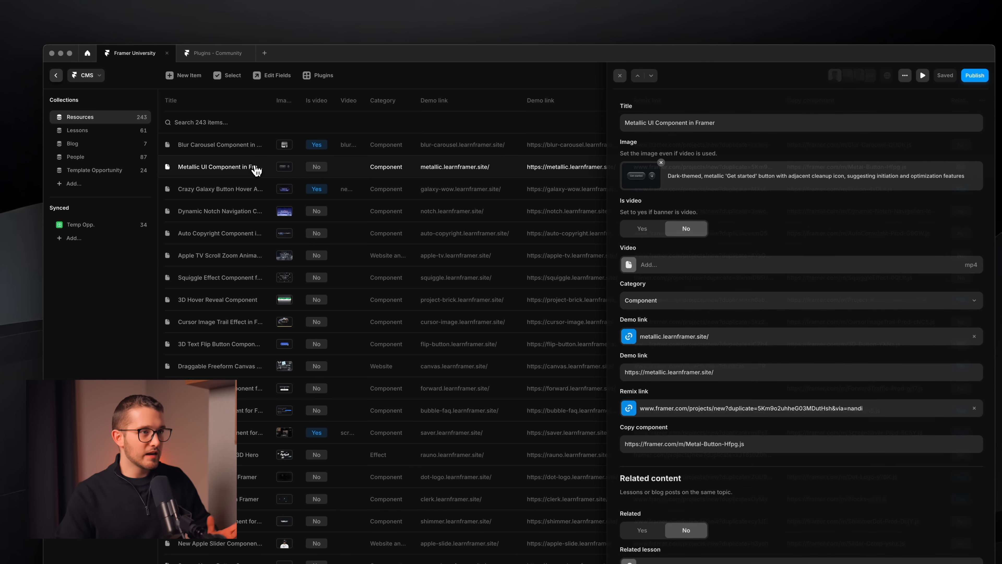
scroll(717, 292, down, 15)
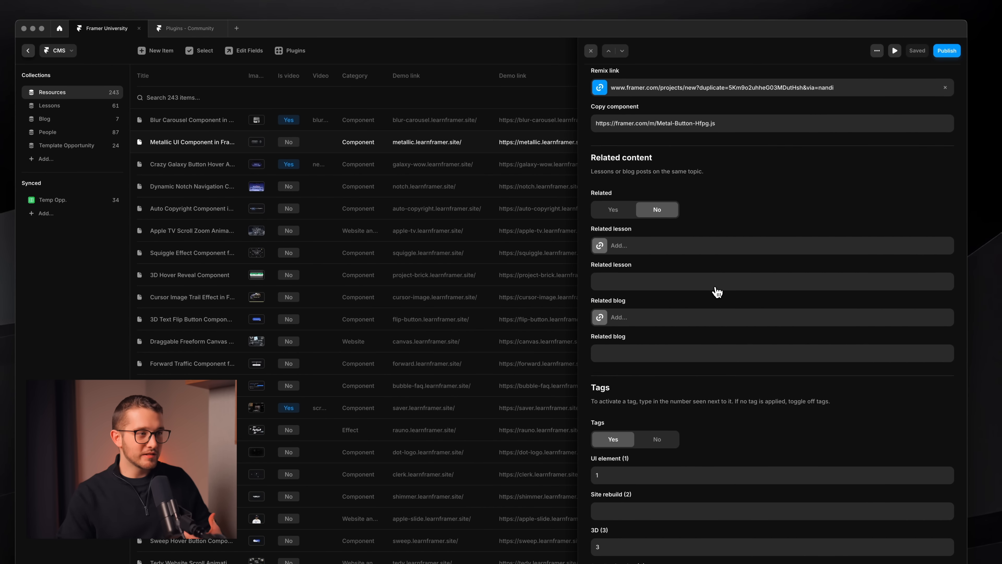
scroll(689, 271, down, 7)
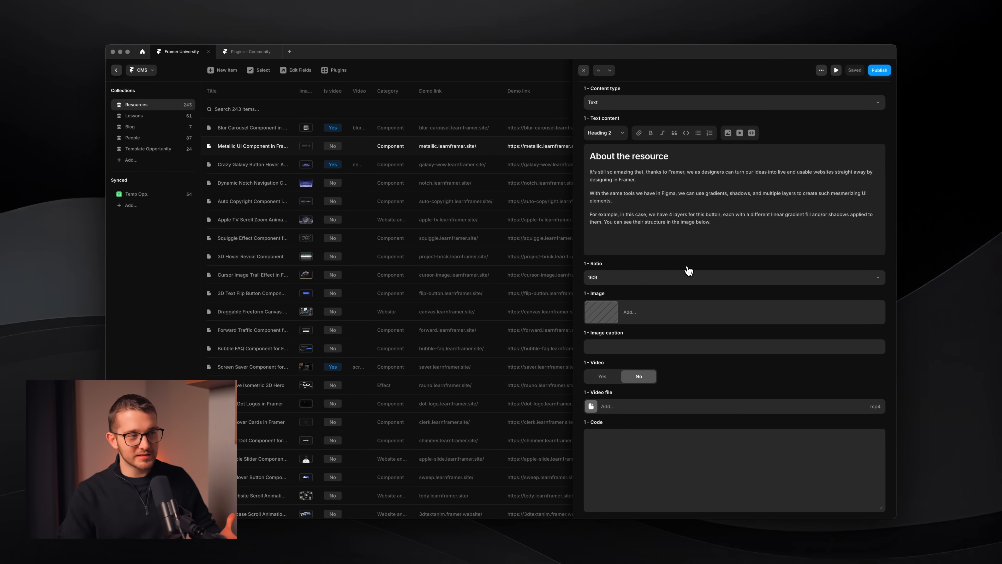
scroll(687, 271, up, 7)
click(687, 268)
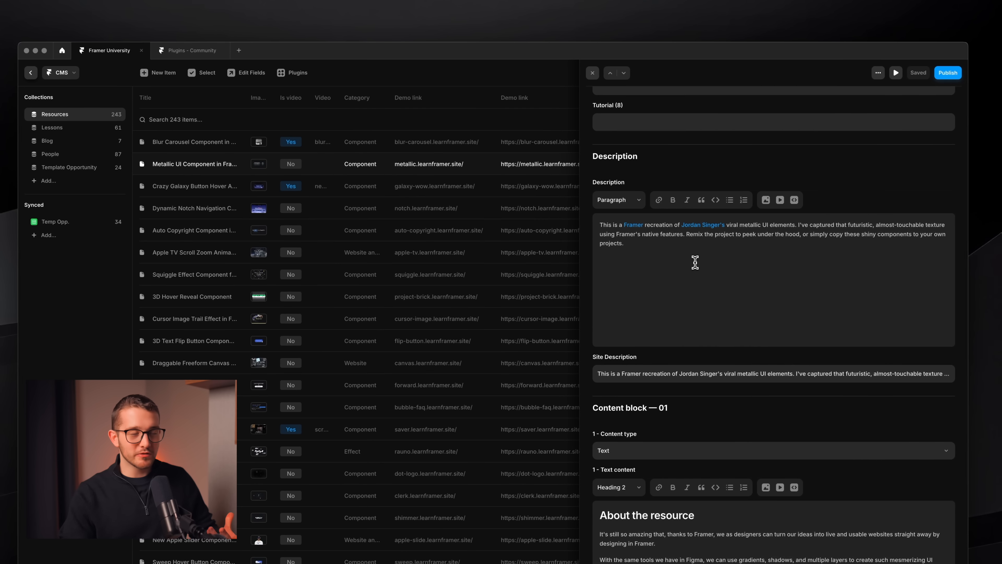
Step: Review the Metallic UI item's Description text and its neighbouring fields, and close the item
key(super+a)
click(694, 292)
scroll(697, 298, up, 2)
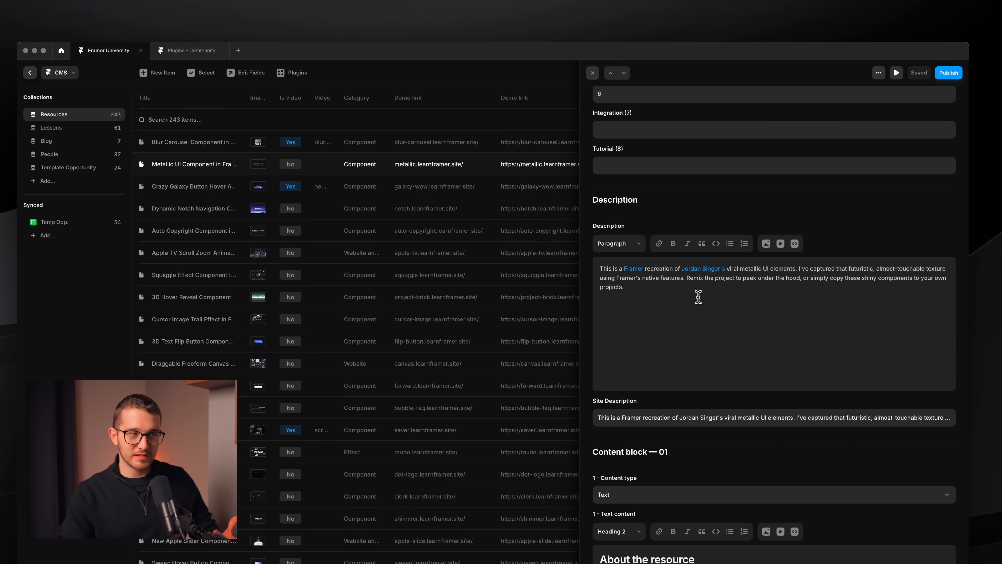
key(super+a)
click(787, 307)
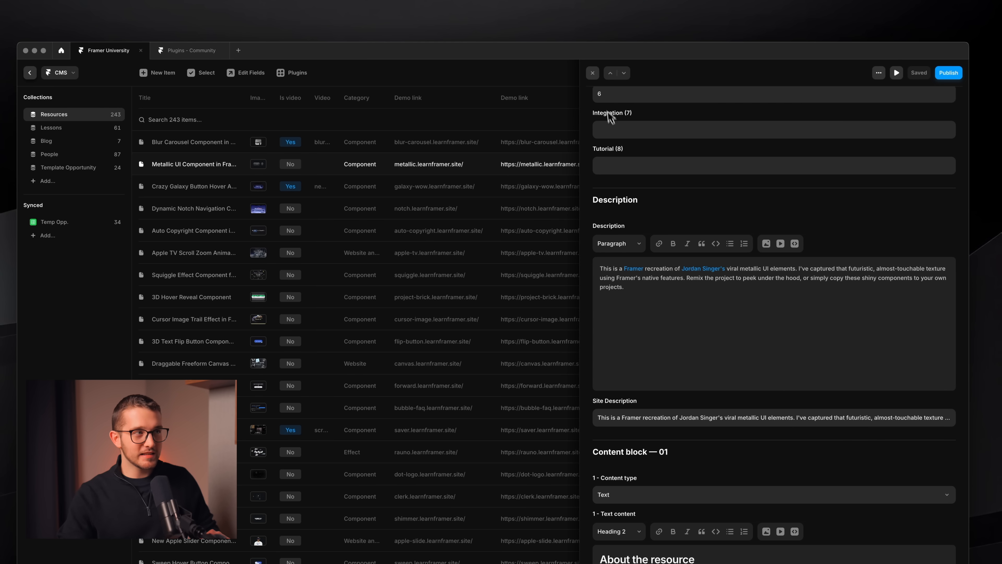
click(593, 73)
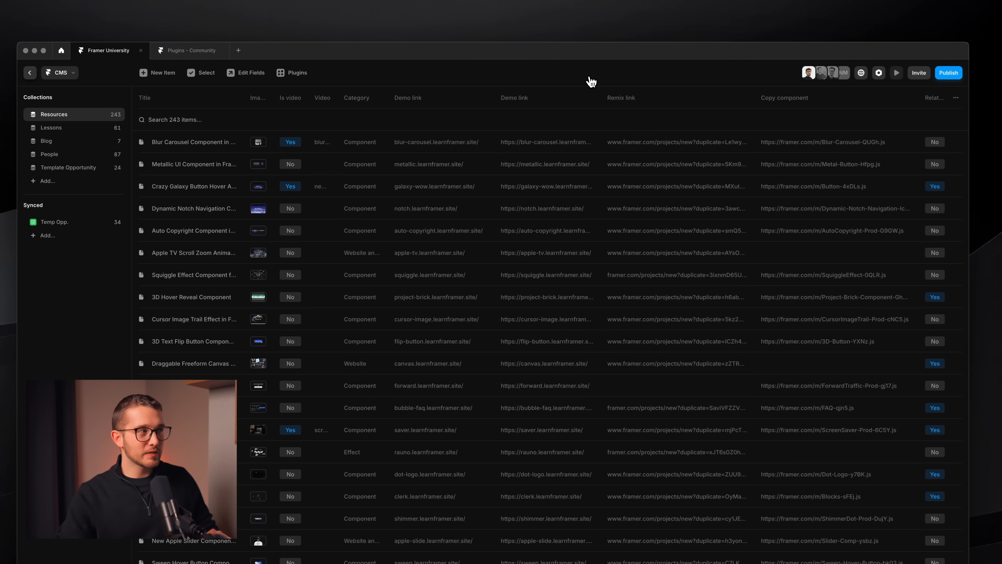
Step: Export the Resources collection to a CSV file with the CMS Export plugin
click(307, 70)
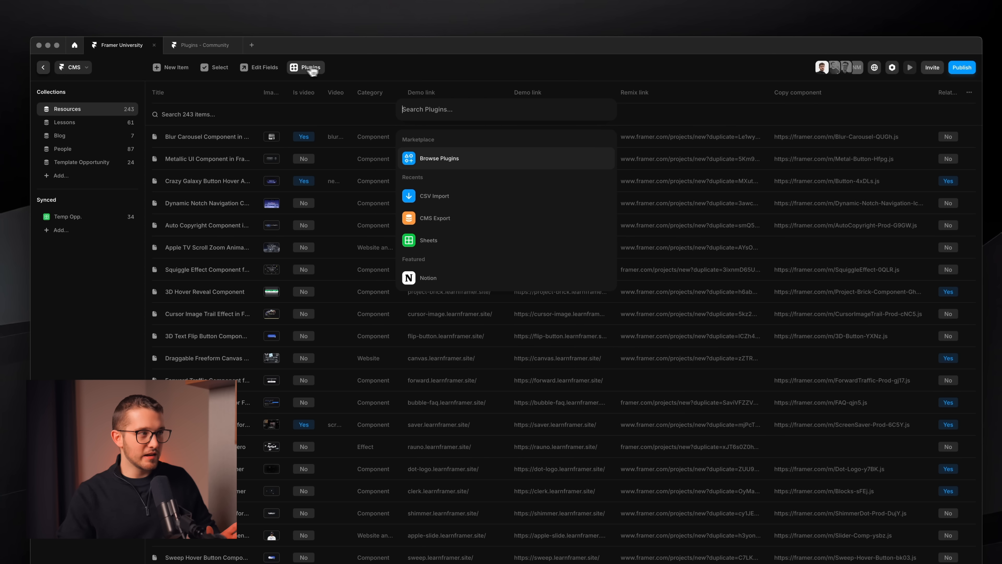
click(475, 226)
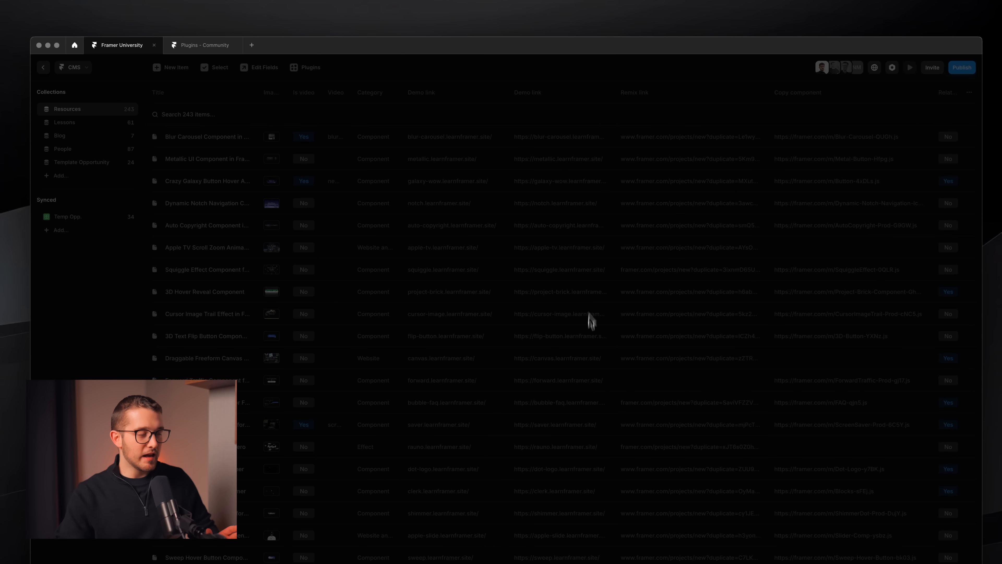
click(505, 395)
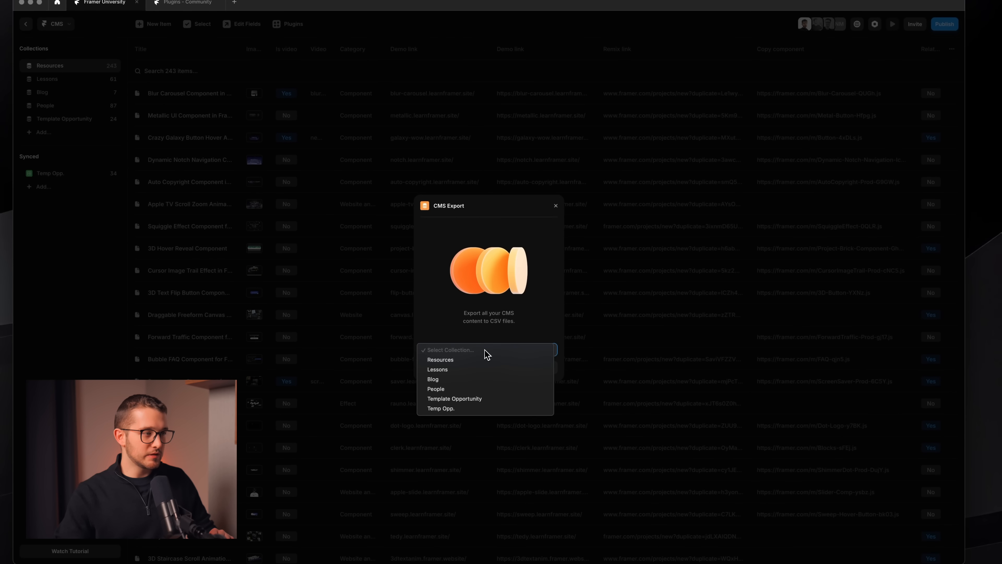
click(473, 360)
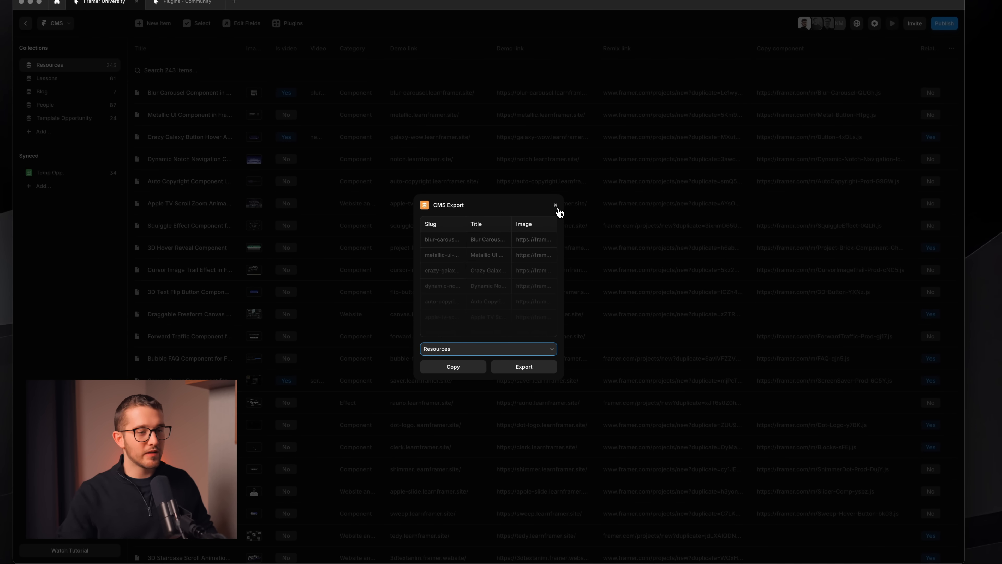
click(556, 205)
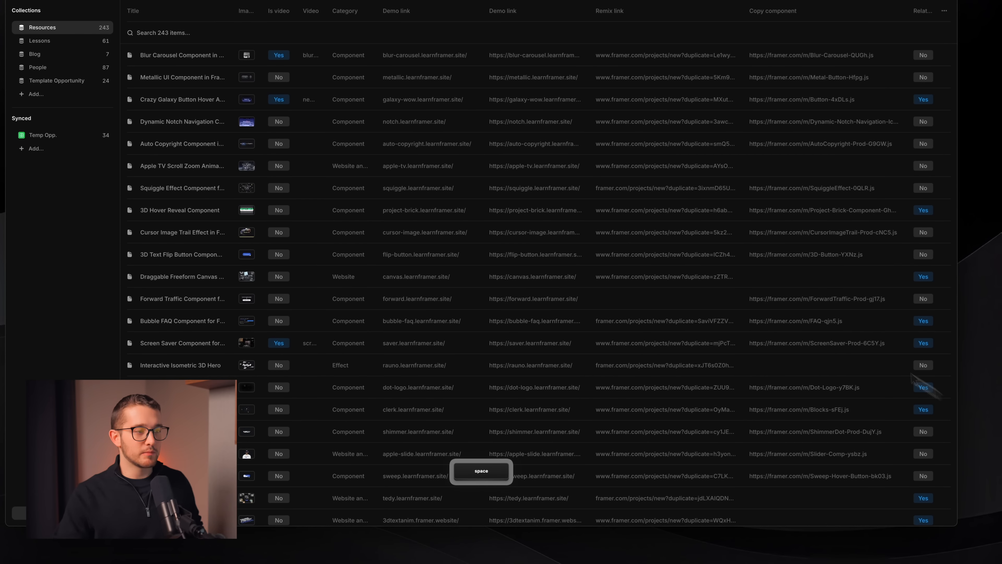
Step: Preview the exported Resources.csv file and look across its columns
key(space)
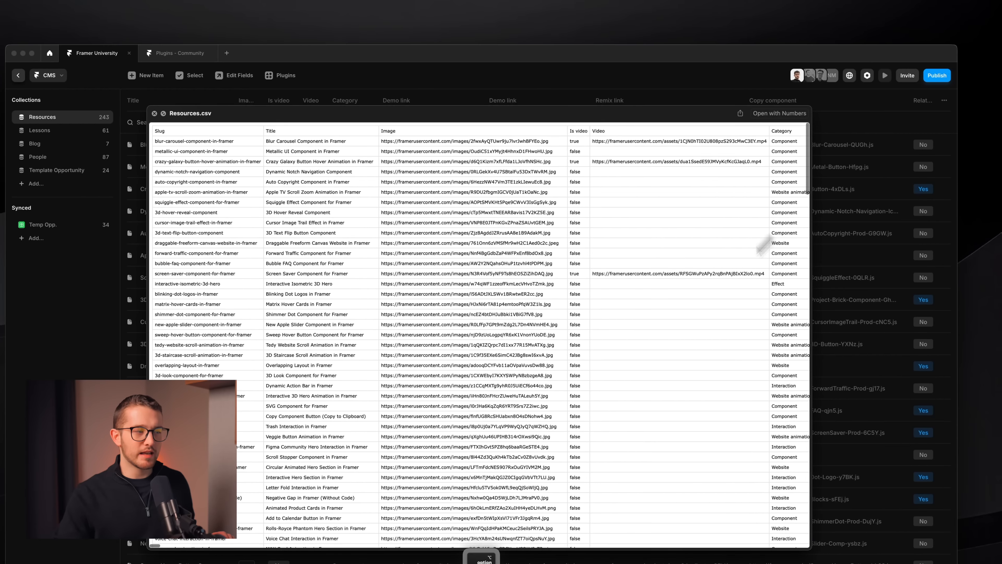
scroll(727, 274, right, 5)
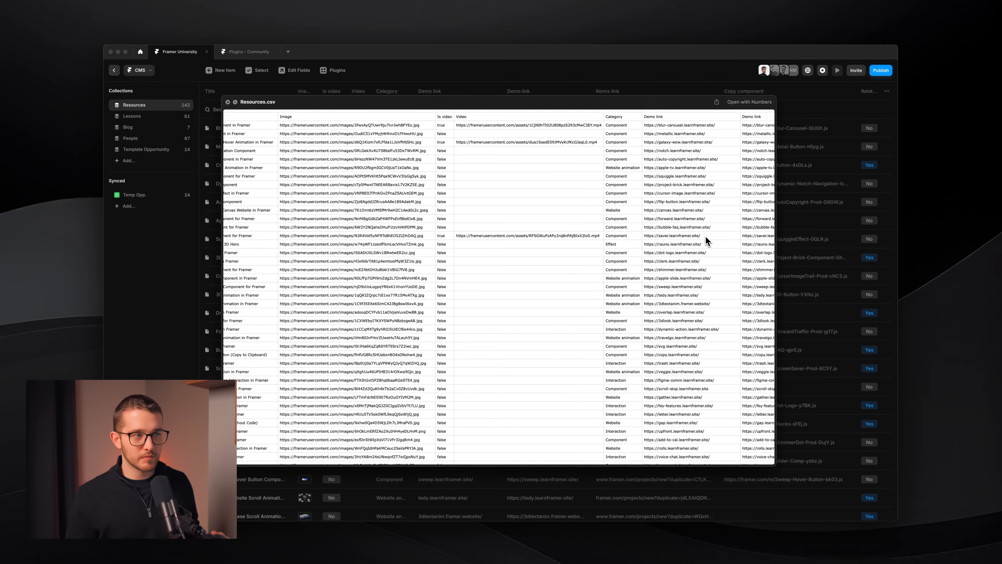
key(space)
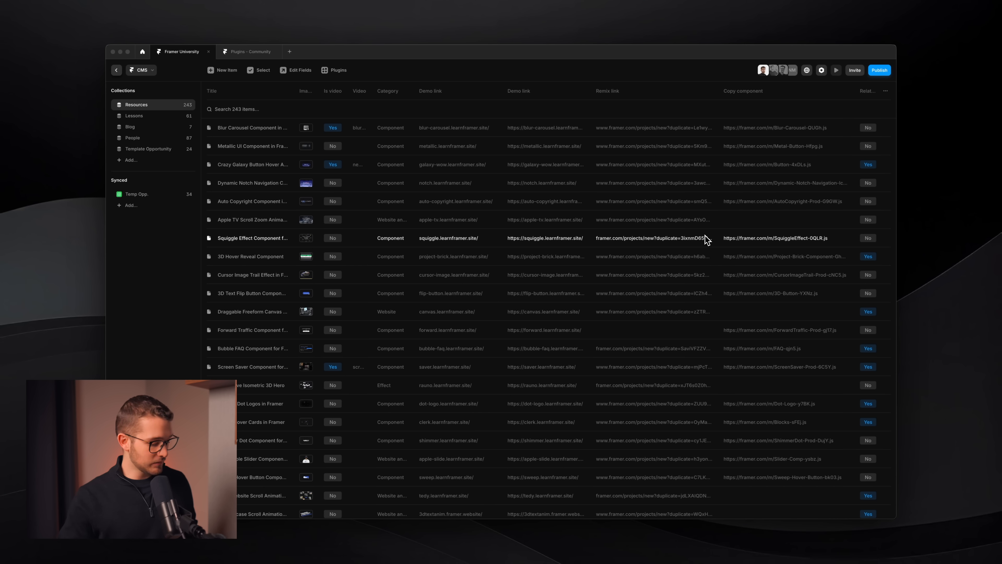
Step: Switch to the Resource Description document in Google Docs, read through the titles and descriptions, and highlight the Scroll Progress Bar Override description
key(super+Tab)
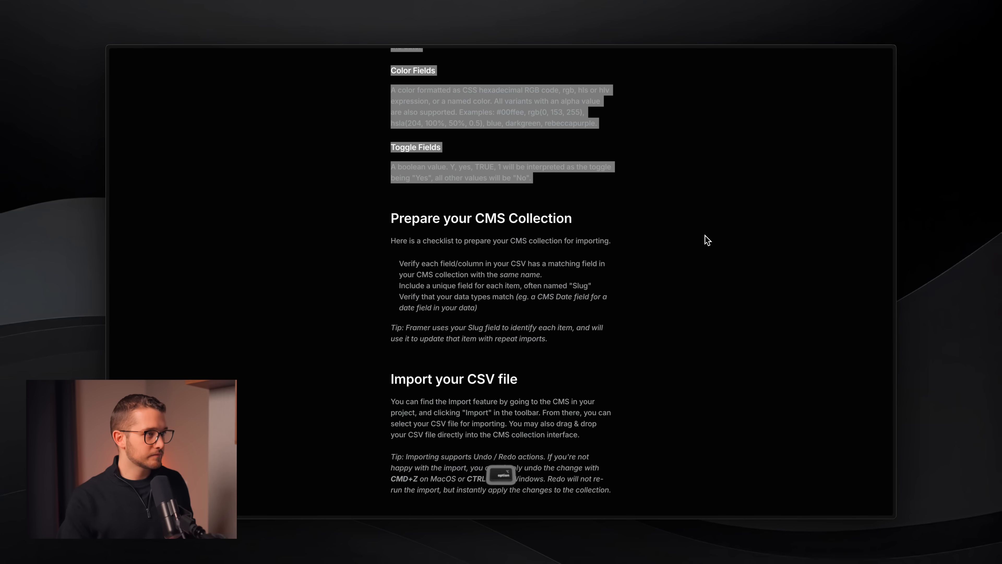
key(super+alt+Down)
scroll(550, 260, down, 2)
scroll(550, 260, up, 4)
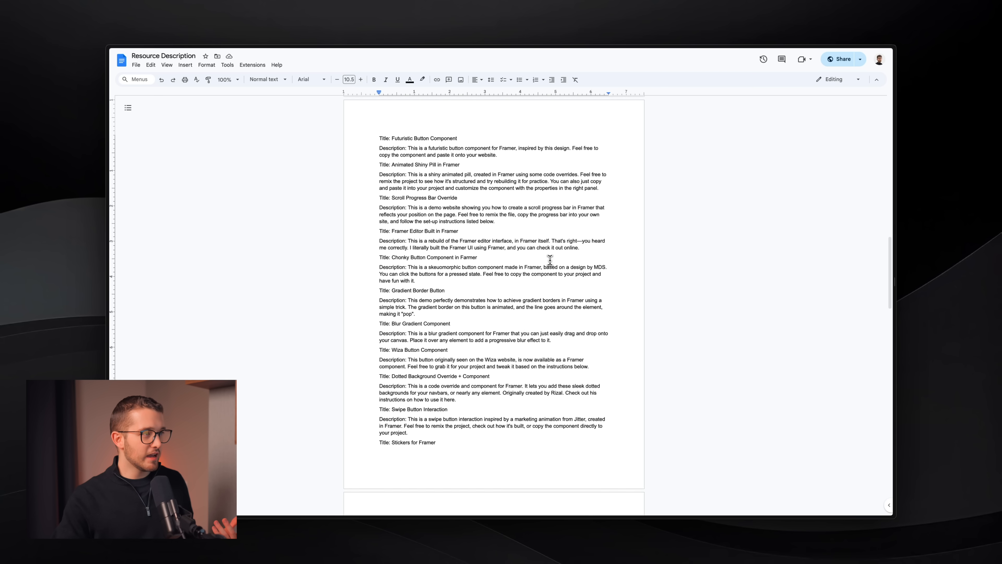
scroll(550, 260, down, 3)
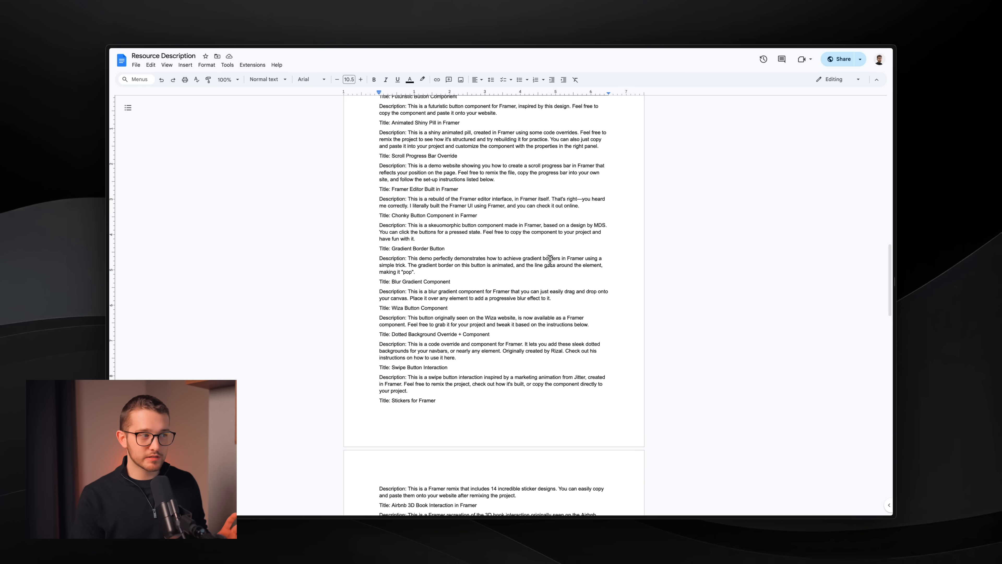
scroll(550, 260, up, 1)
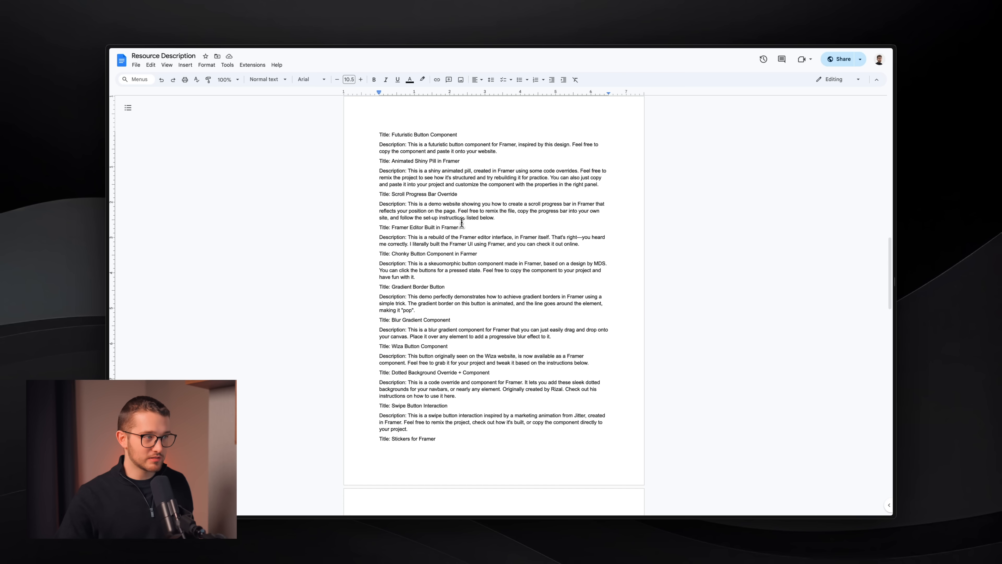
double_click(431, 205)
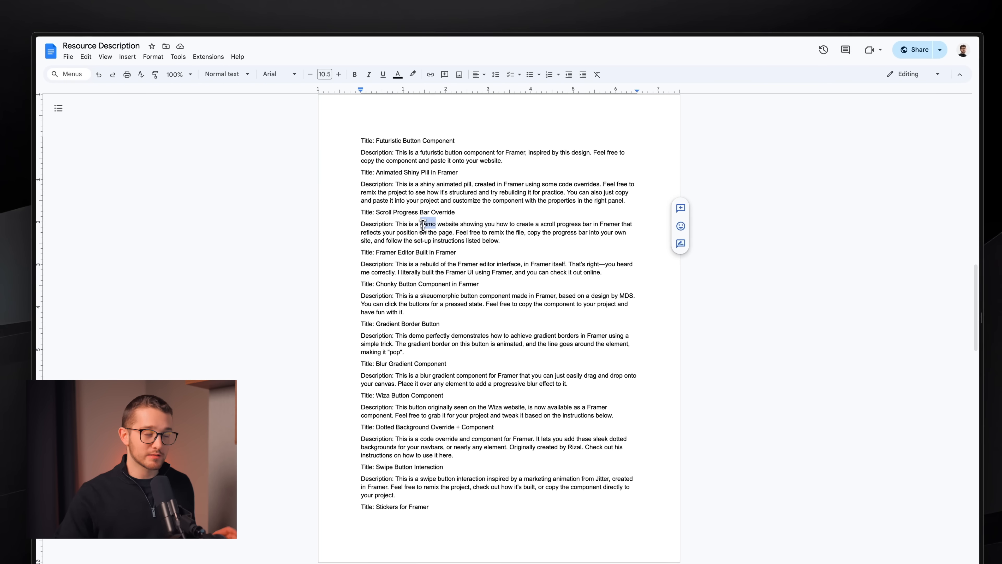
click(431, 205)
triple_click(423, 226)
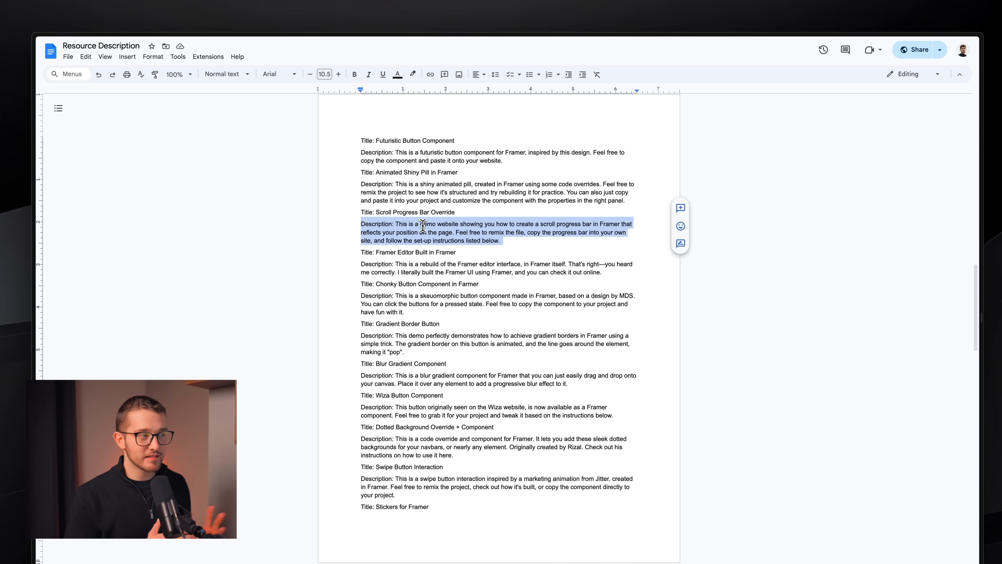
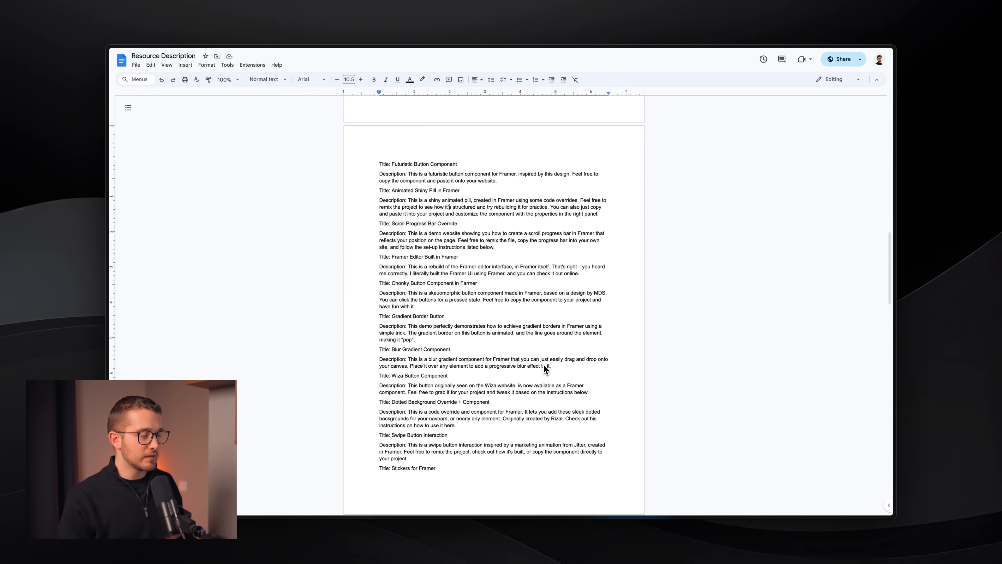
Step: Switch to the Template Opportunity - CMS File spreadsheet and inspect the Ecommerce row's counts, normalized value formulas and opportunity score formula
key(alt+super+Down)
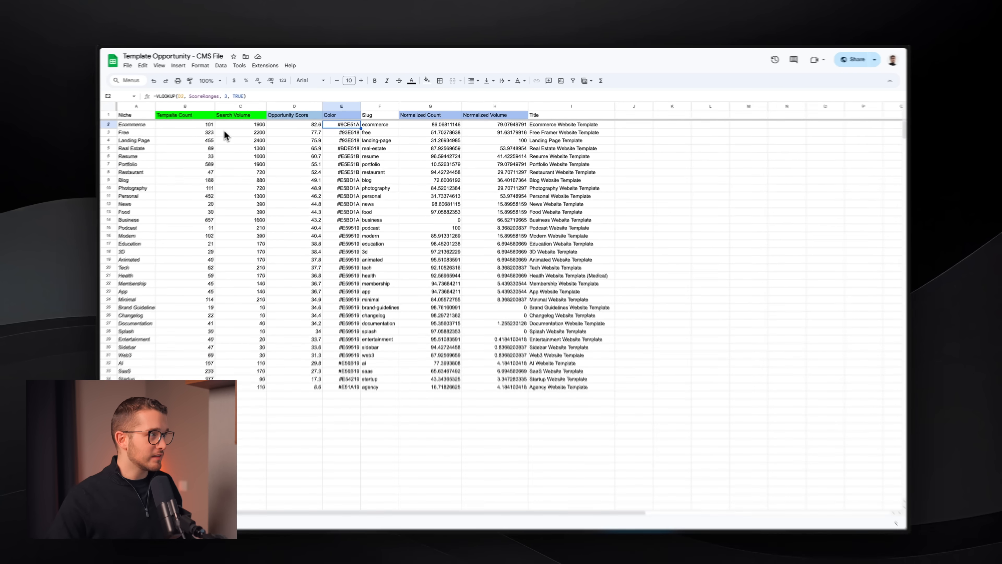
click(197, 125)
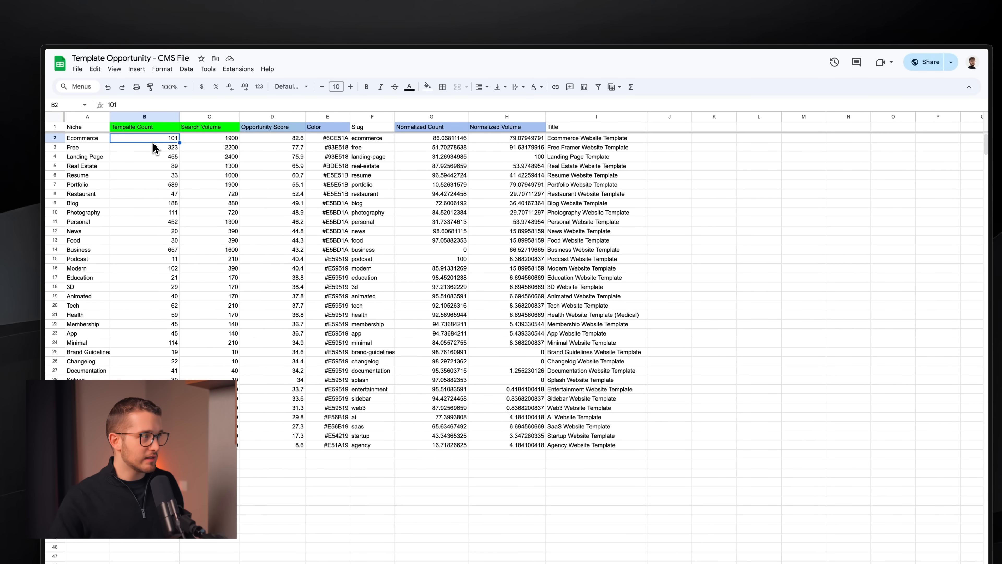
click(214, 142)
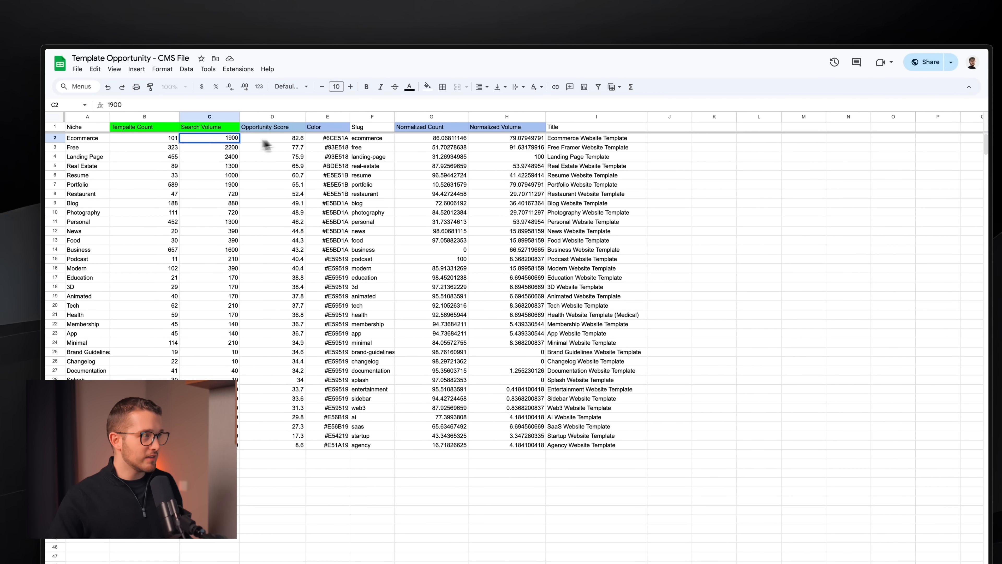
click(282, 141)
click(223, 141)
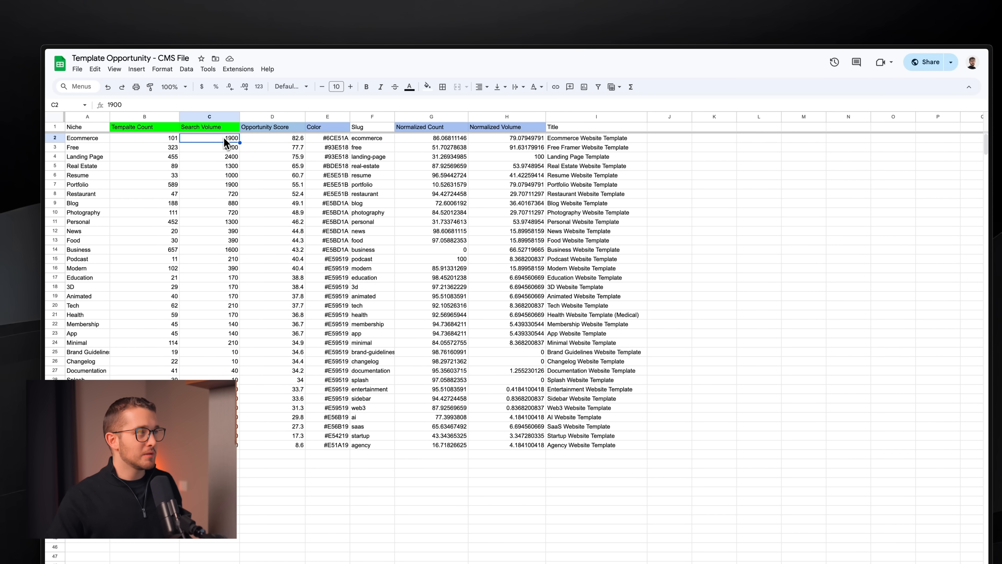
click(415, 147)
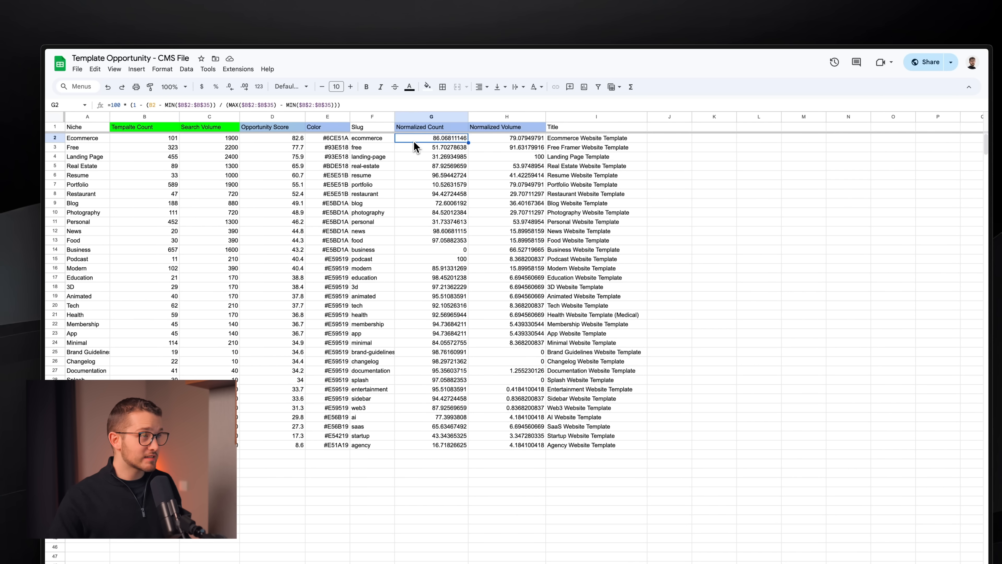
click(522, 141)
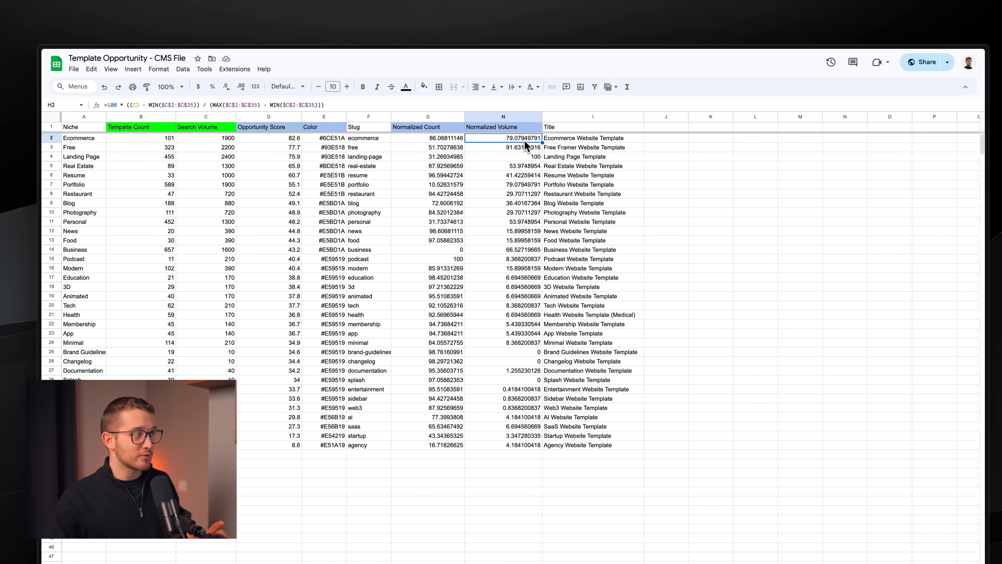
click(282, 138)
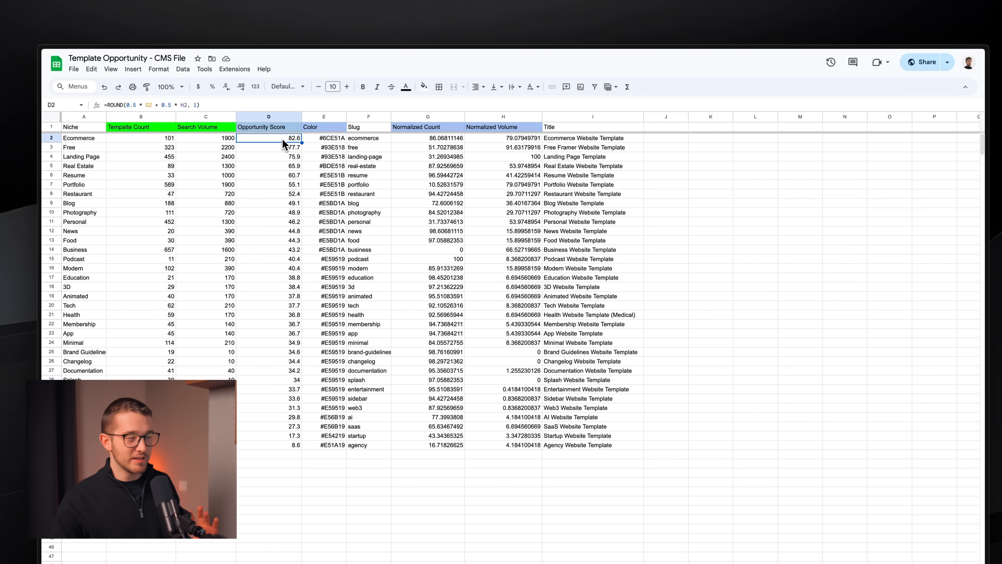
Step: Set the Ecommerce niche's search volume to 1000 and check its recalculated opportunity score
click(208, 136)
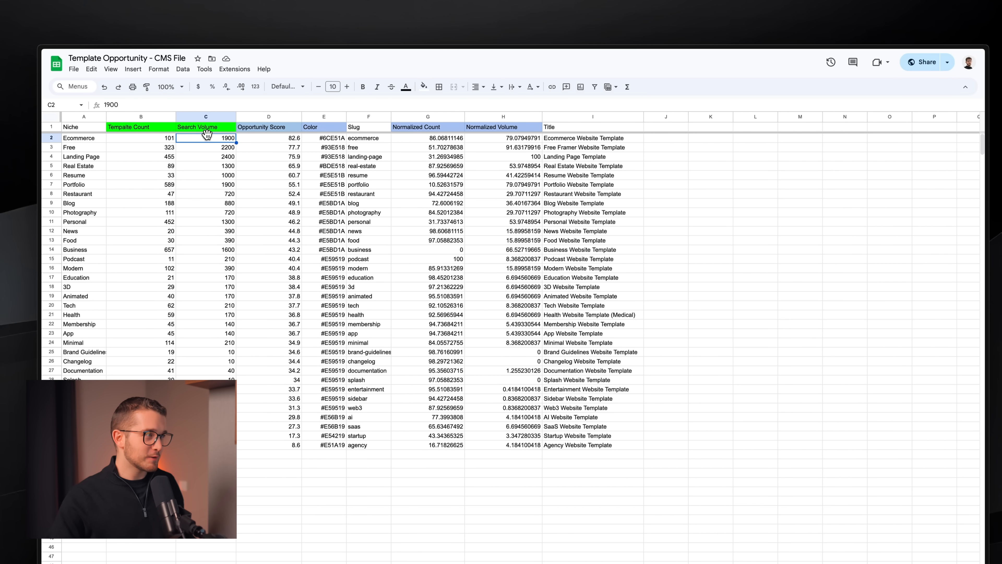
double_click(209, 139)
key(BackSpace)
key(BackSpace)
key(BackSpace)
text(100)
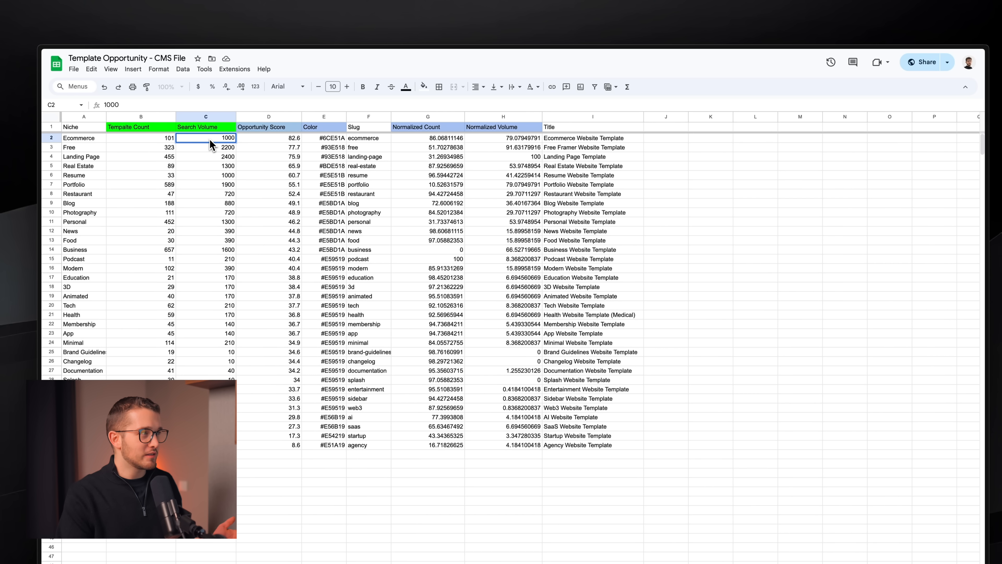
text(0)
key(Return)
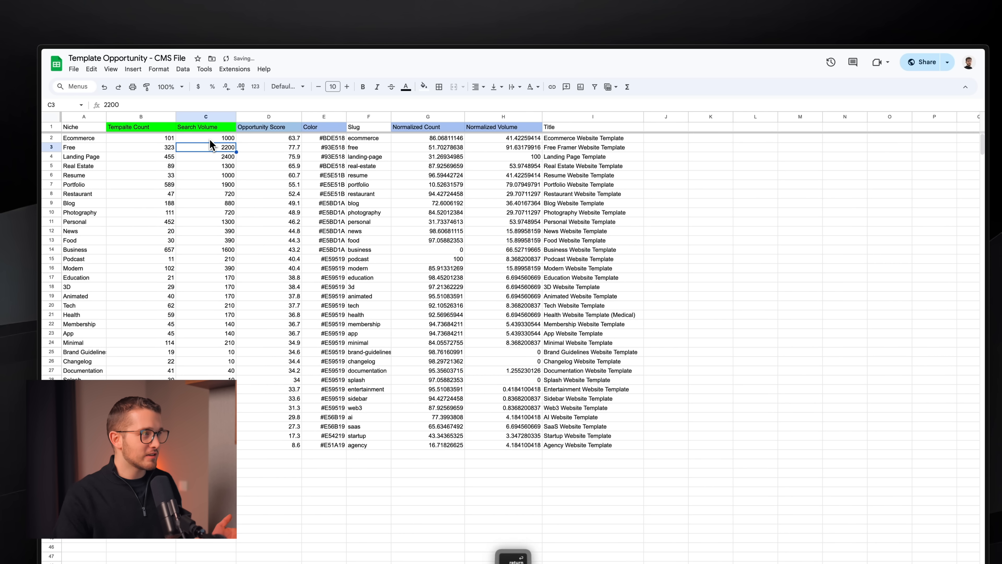
click(275, 137)
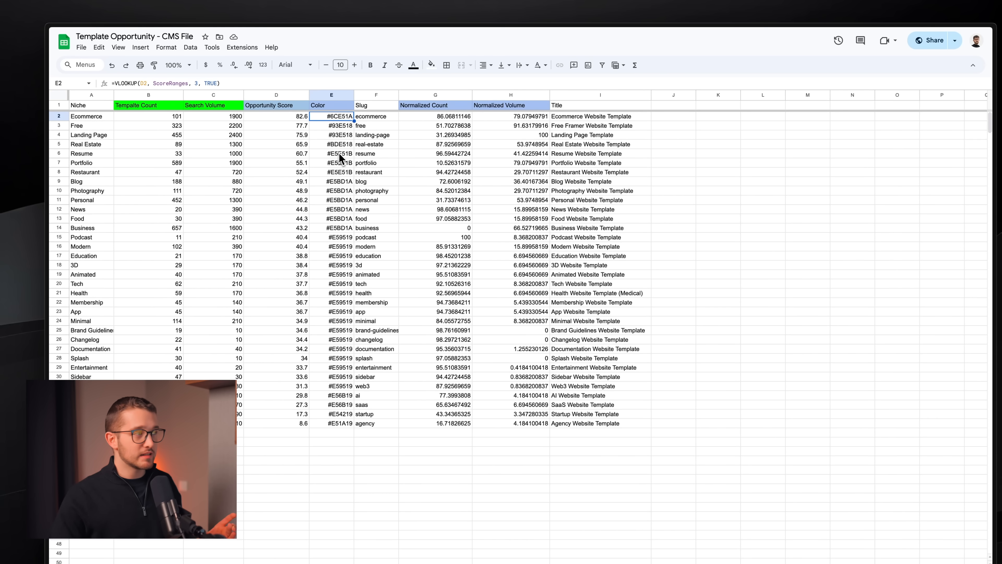
Step: Open the score ranges sheet and examine the minimum score, maximum score and color label of the 81 to 90 range
click(281, 119)
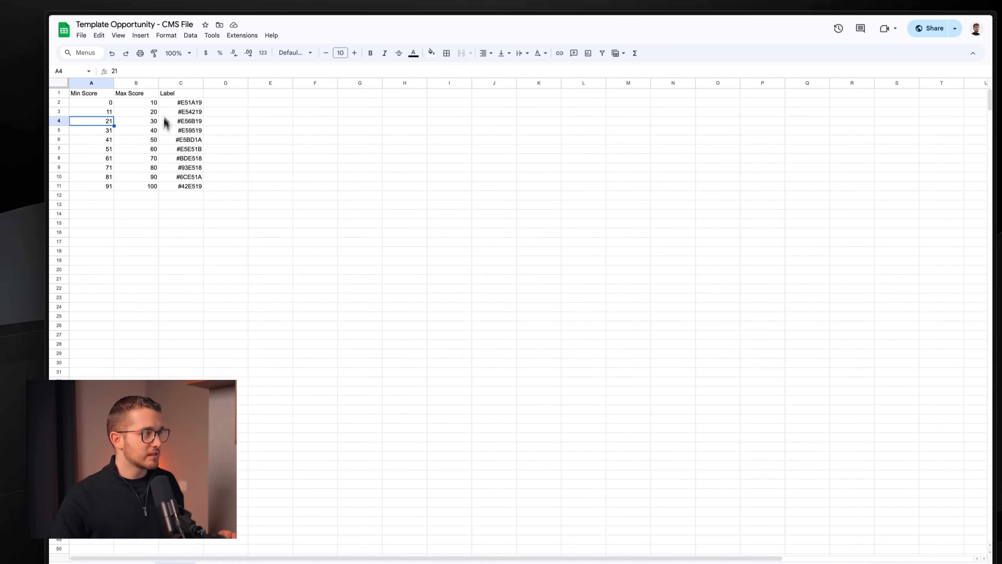
click(152, 178)
click(111, 178)
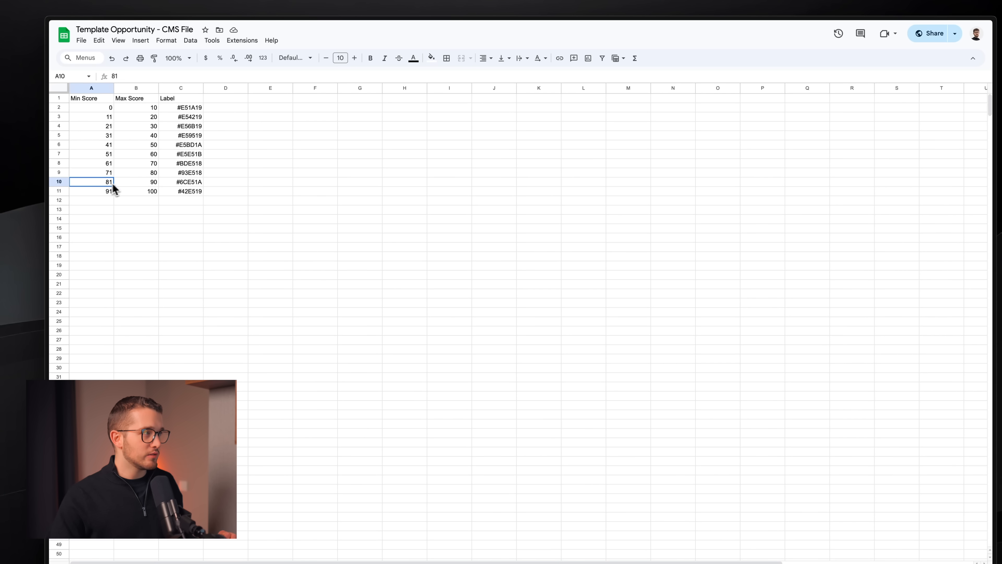
click(127, 181)
click(104, 181)
click(132, 182)
click(111, 181)
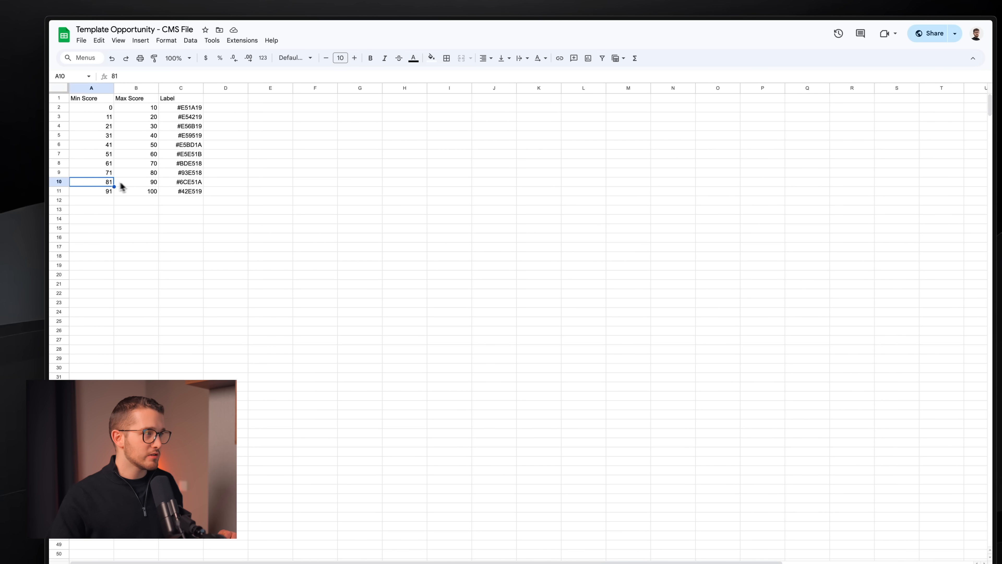
click(130, 183)
click(174, 182)
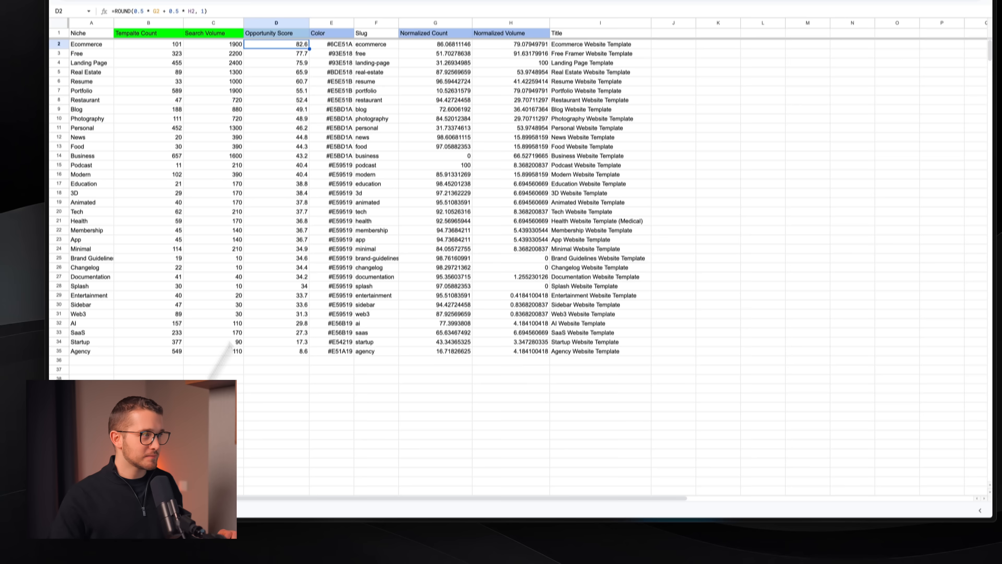
Step: Set the Ecommerce niche's search volume in the main sheet to 10
click(236, 45)
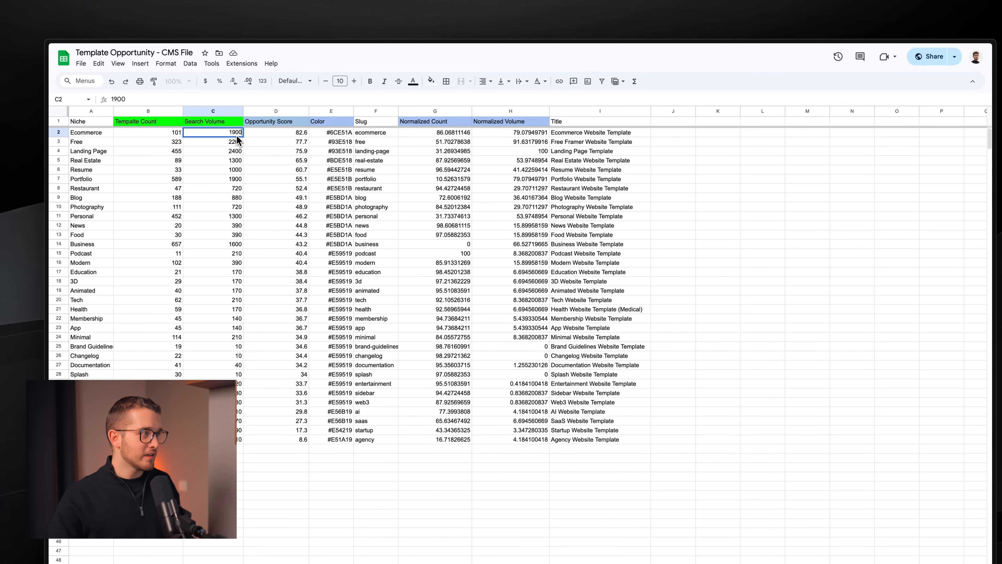
key(Return)
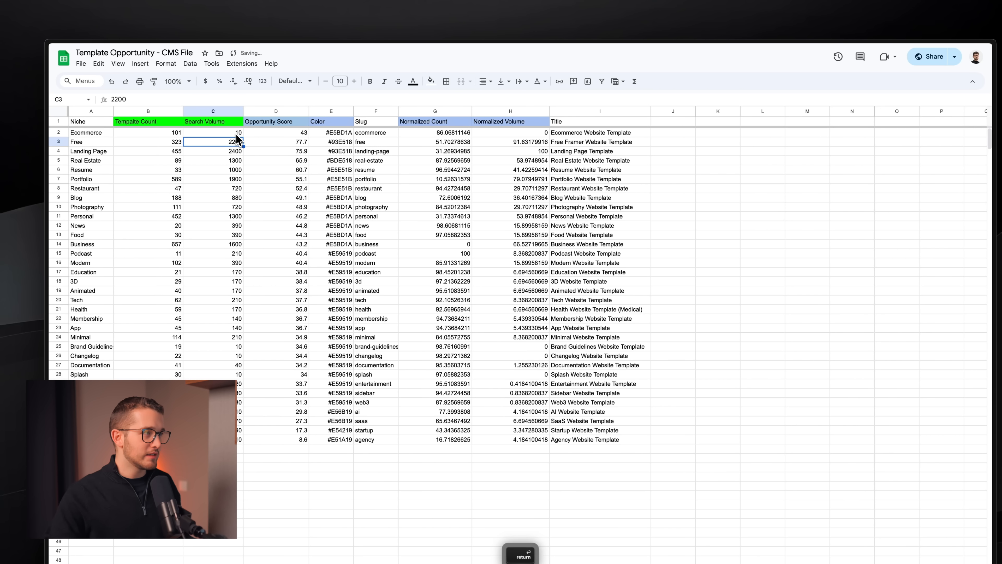
Step: Inspect the color lookup formula in the spreadsheet, and switch to Framer to open the Agency item in the Template Opportunity collection
click(344, 131)
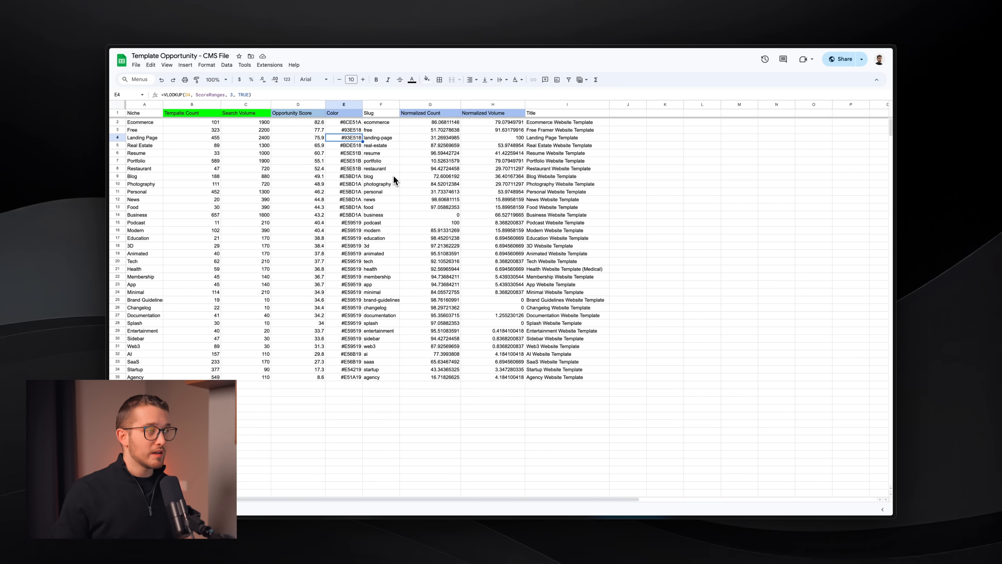
key(super+Tab)
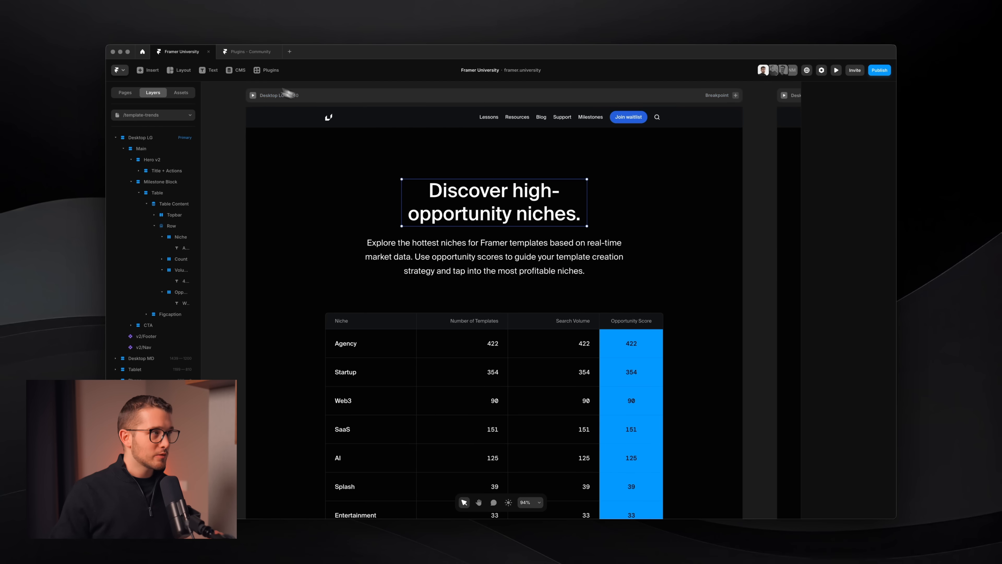
click(235, 70)
click(293, 146)
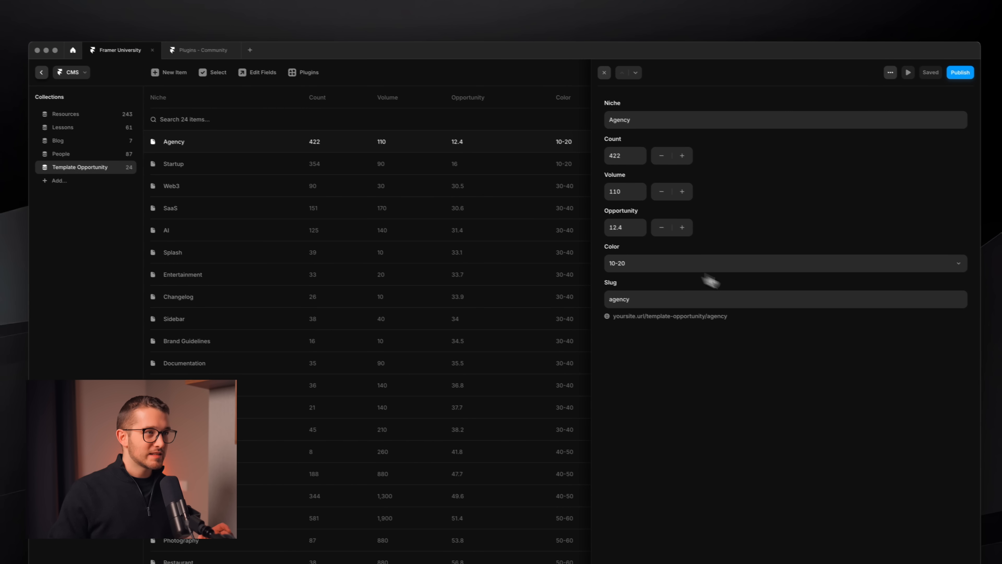
Step: Examine the Agency item's Count, Volume and Opportunity fields and the score range options of its Color field
click(611, 154)
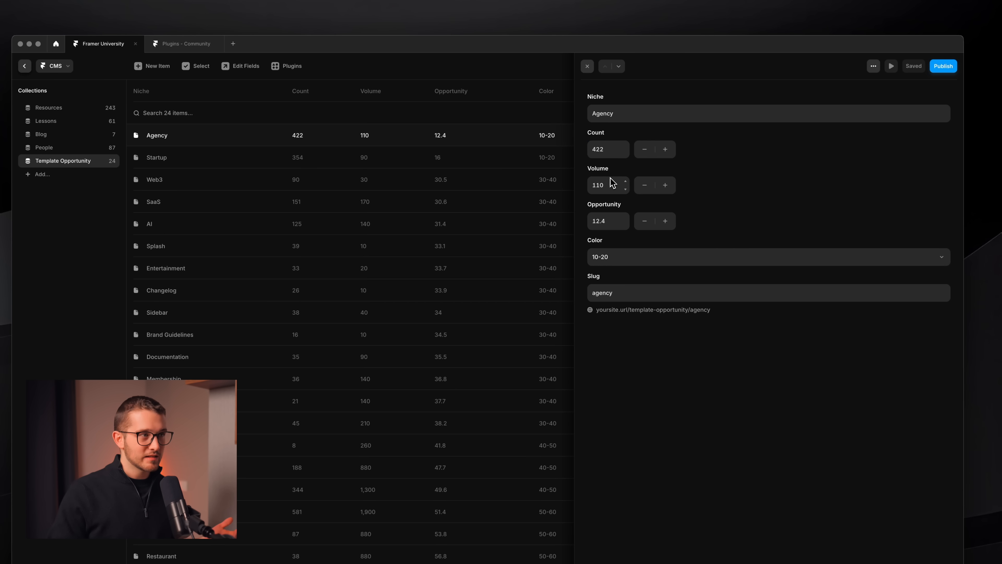
click(608, 222)
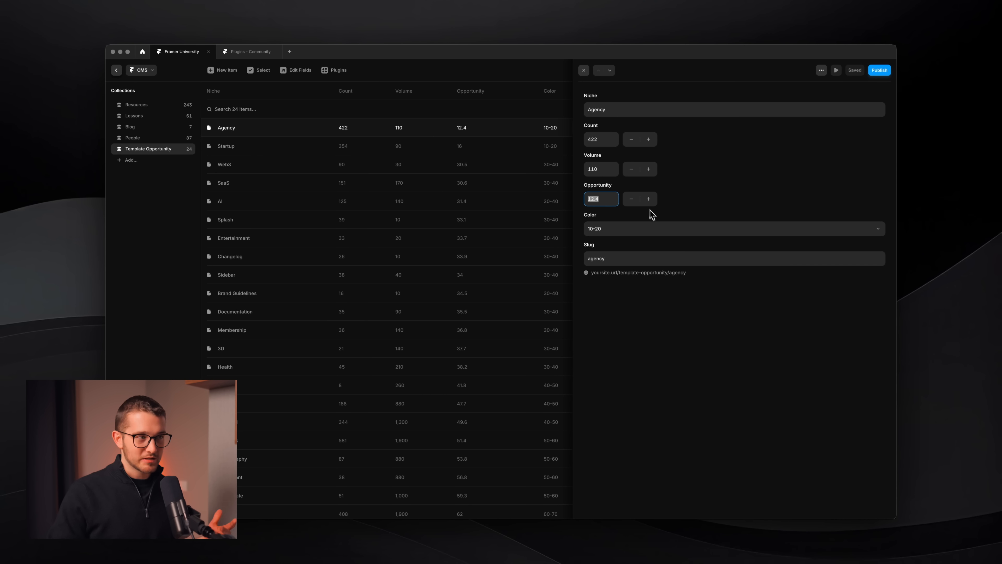
click(631, 228)
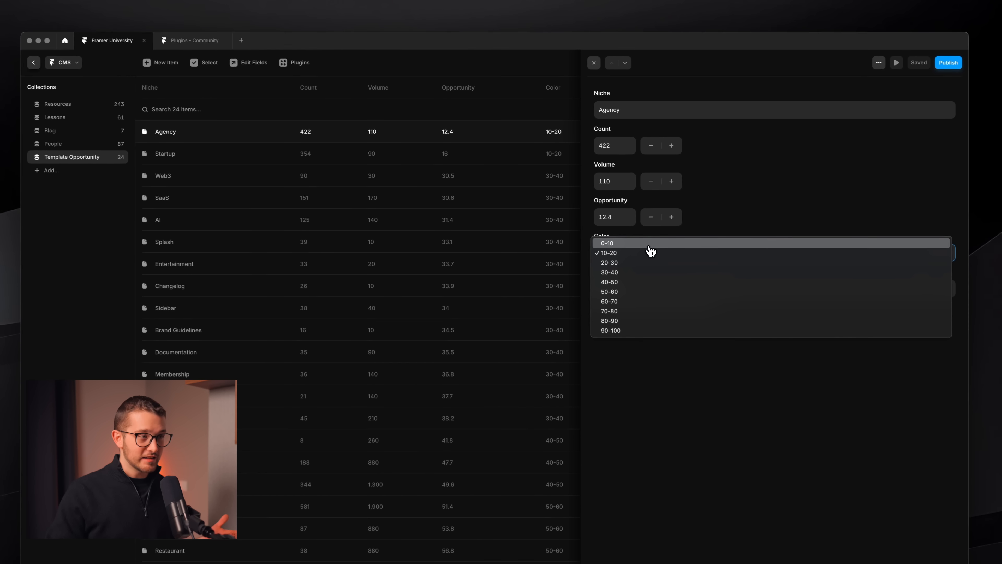
click(646, 257)
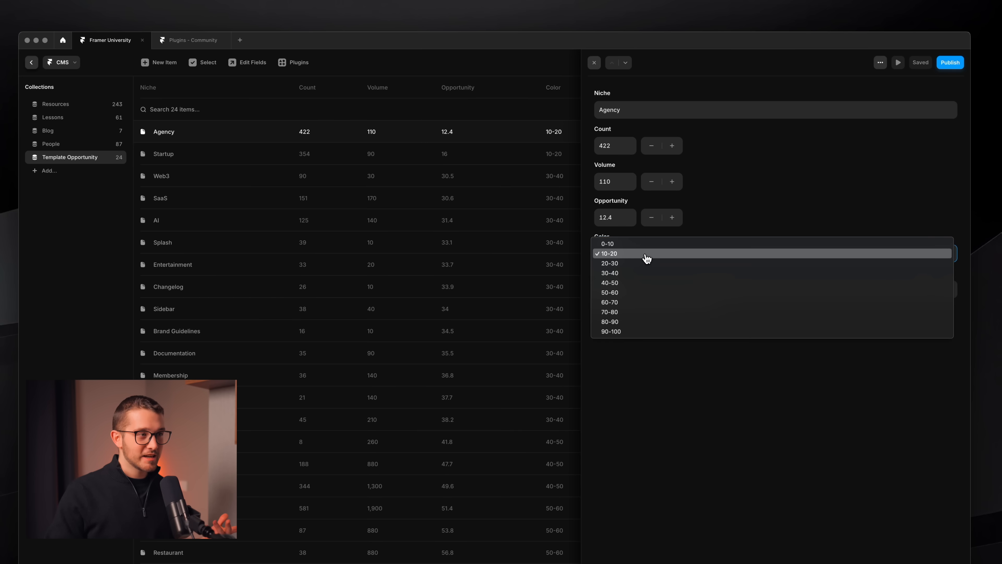
click(644, 256)
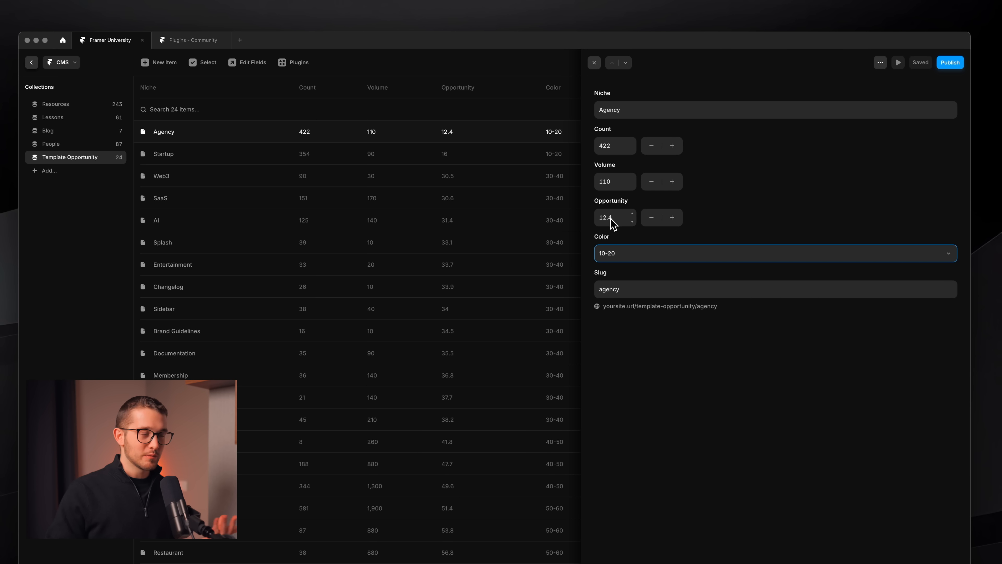
click(624, 253)
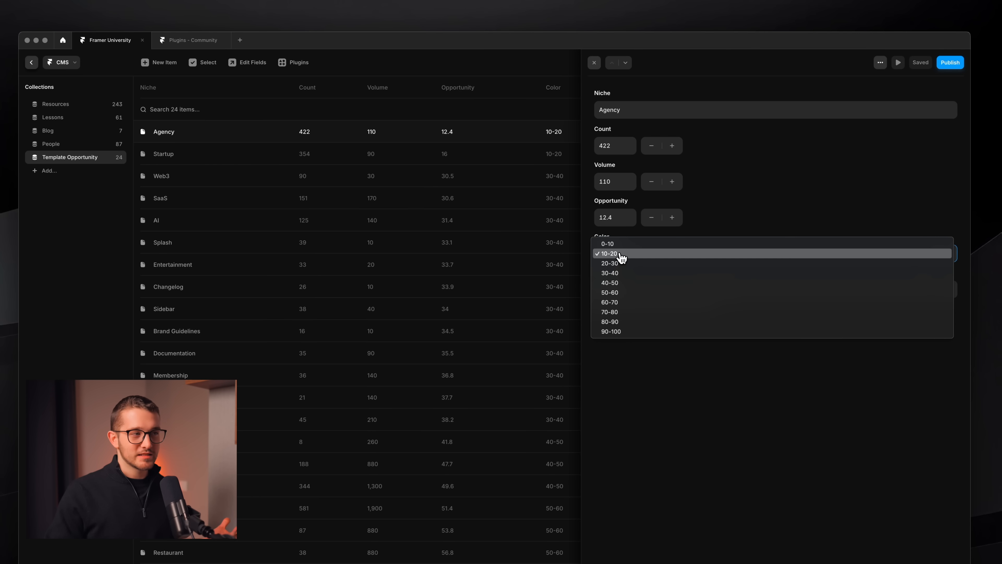
click(622, 255)
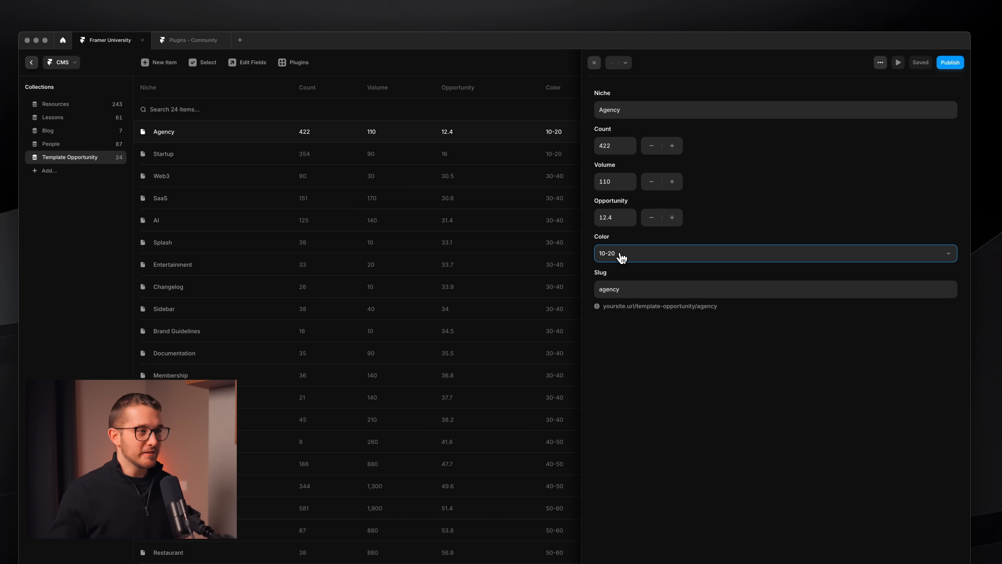
Step: Close the Agency item and compare the collection with the scores and color codes in the Google Sheets file
key(Escape)
key(super+Tab)
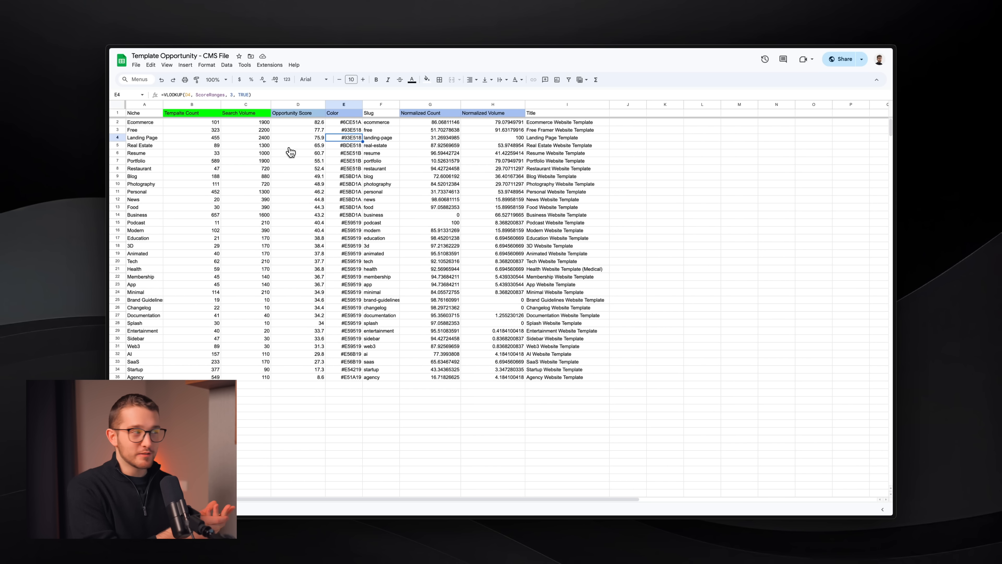
key(super+Tab)
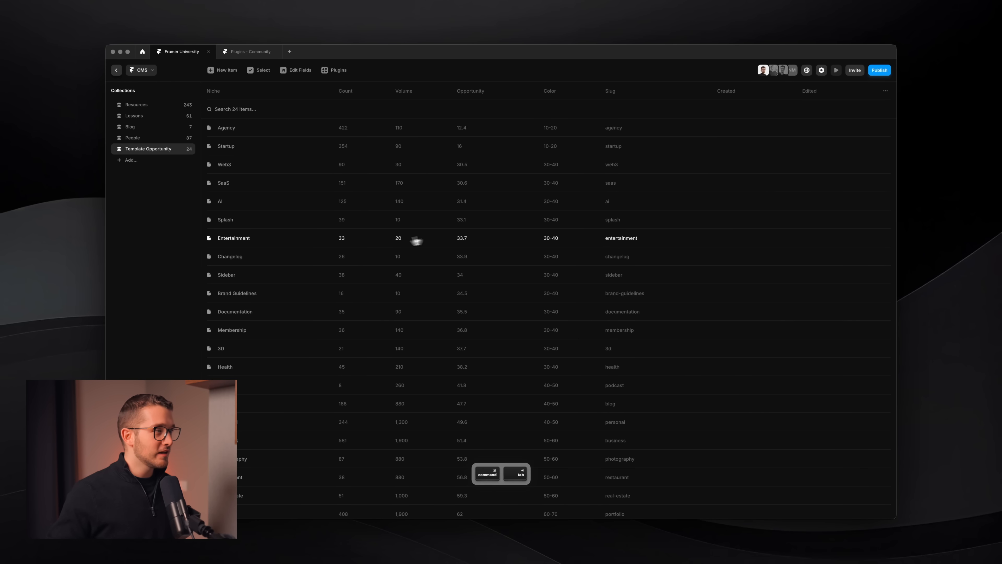
Step: Create a new synced CMS collection named "Temp. Opp." with the Sheets plugin
click(116, 70)
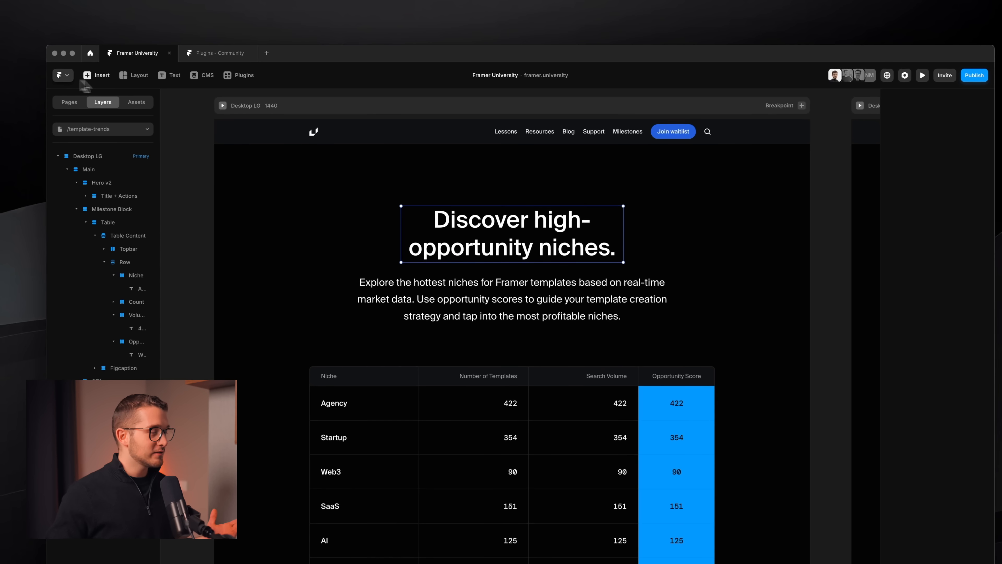
click(241, 75)
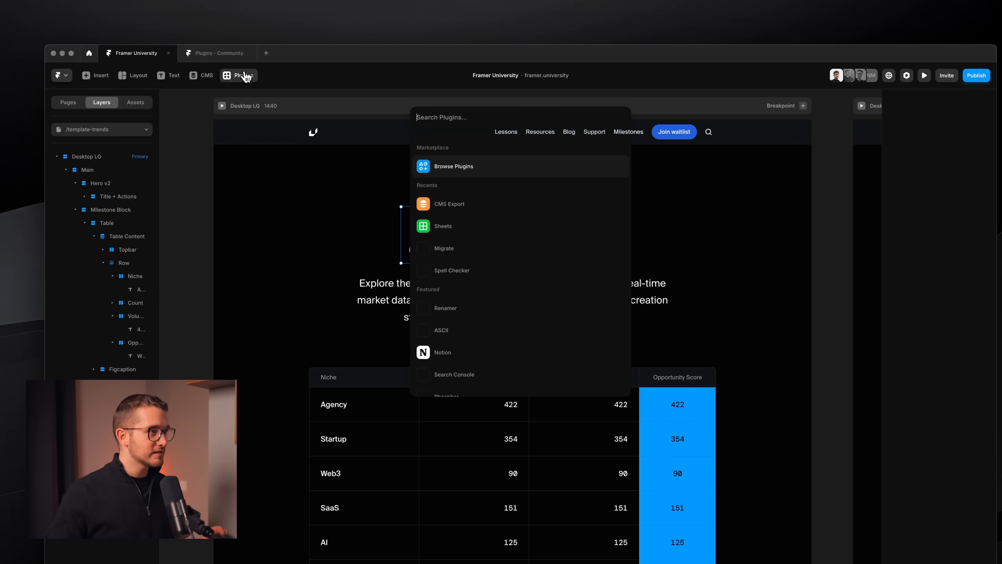
click(460, 209)
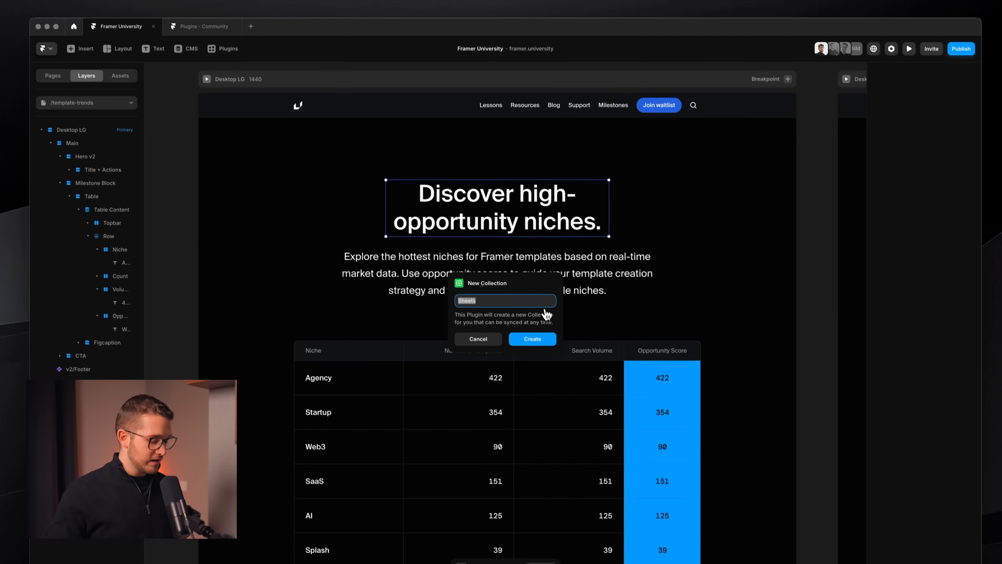
key(shift)
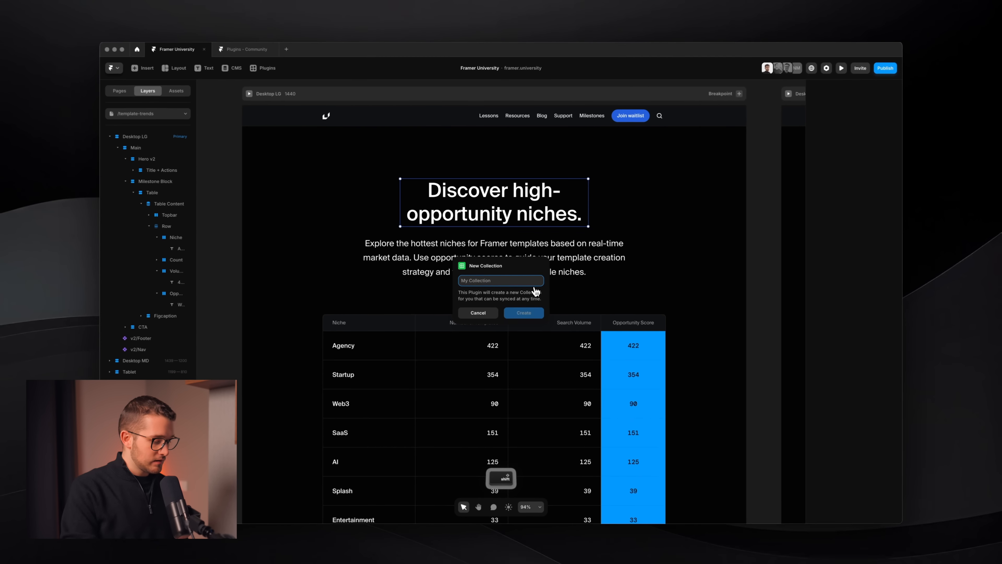
text(Temp. Opp.)
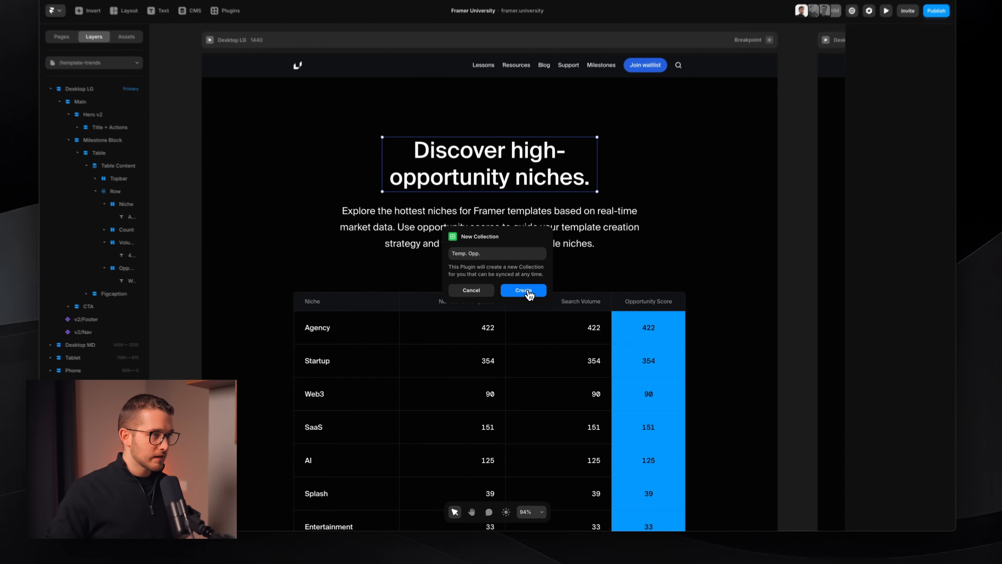
click(523, 291)
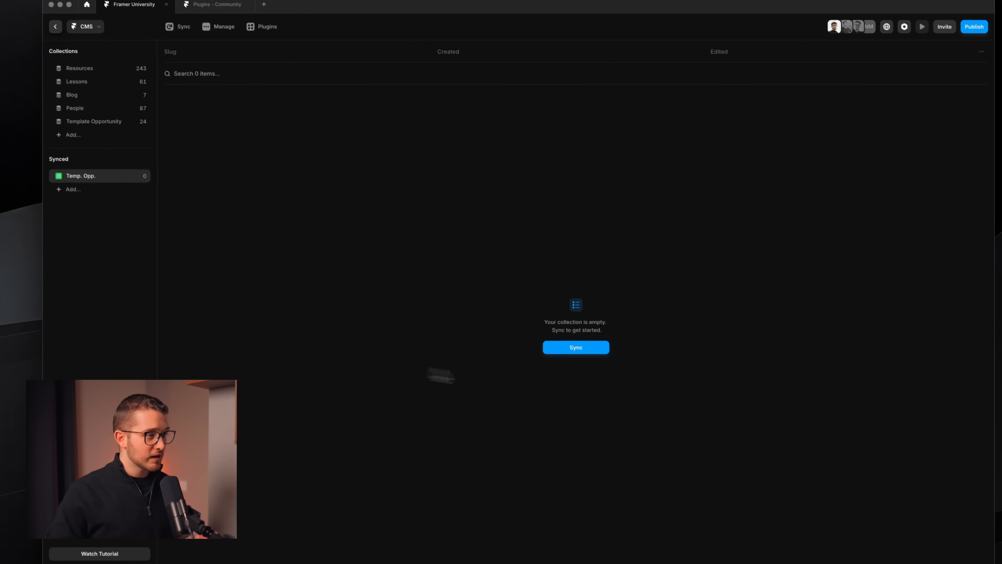
Step: Start syncing the empty collection and authenticate the Sheets plugin with the Google account
click(580, 351)
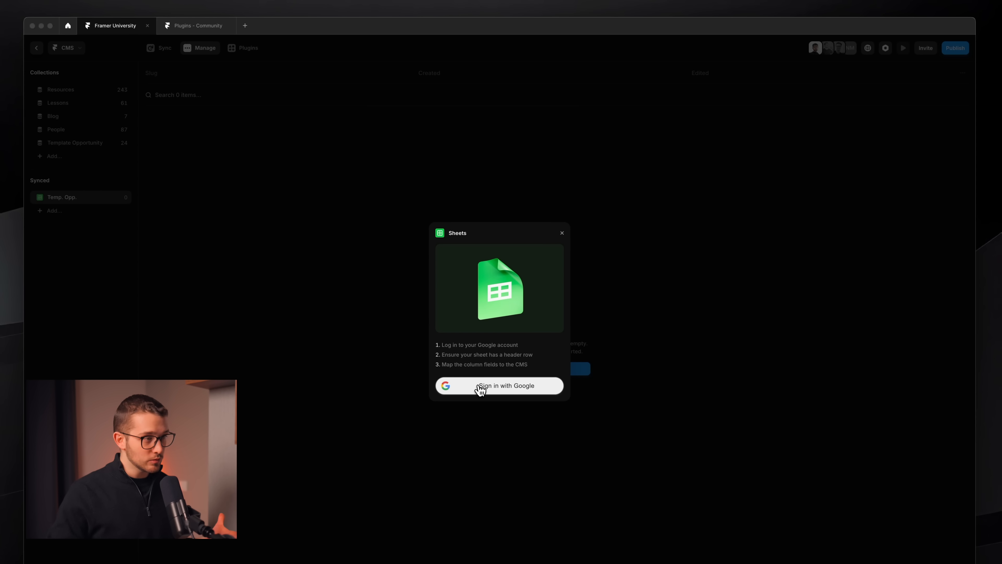
click(479, 386)
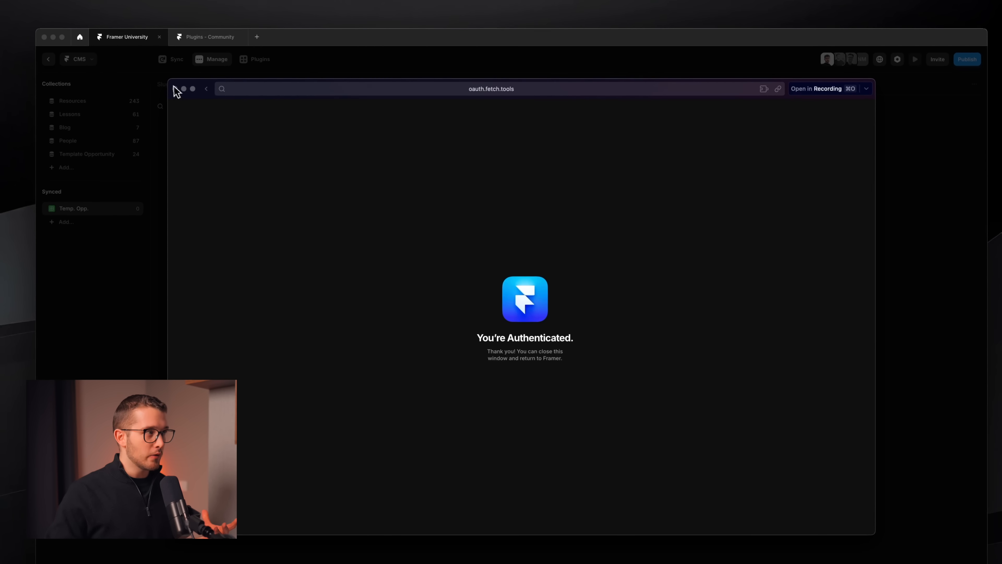
click(172, 93)
Step: Connect the collection to the main.csv sheet of the Template Opportunity - CMS File spreadsheet and proceed to the column mapping
click(525, 354)
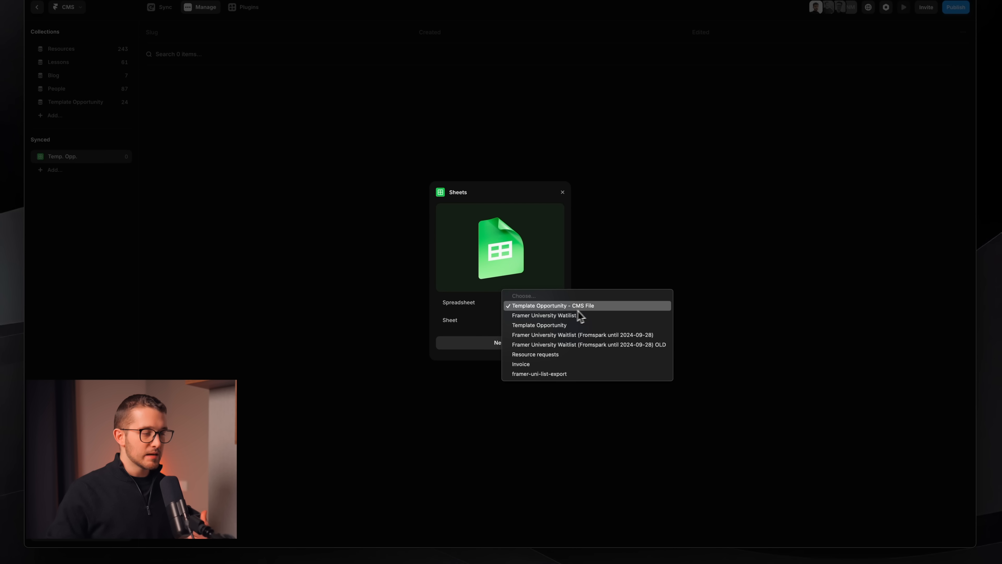
click(569, 306)
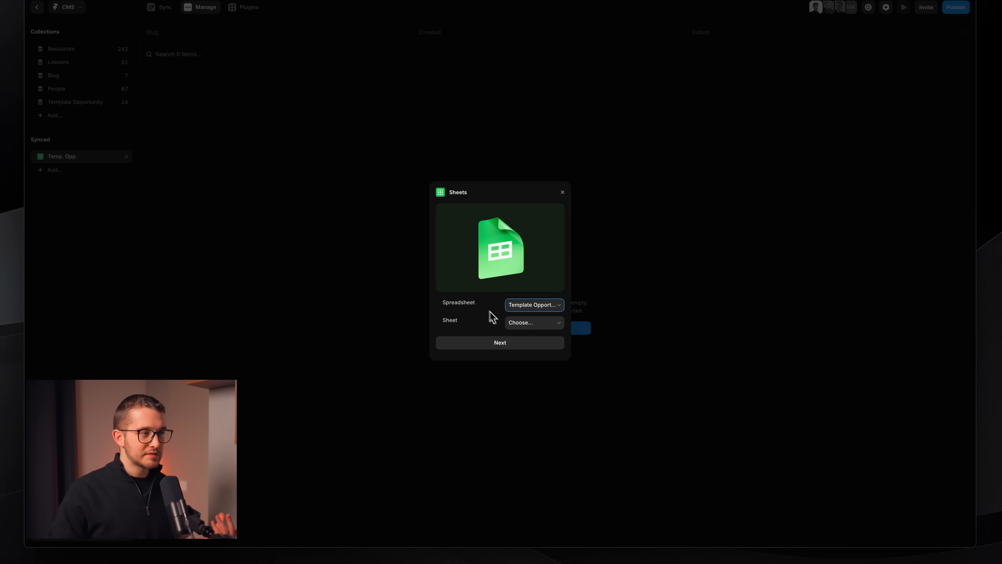
click(522, 322)
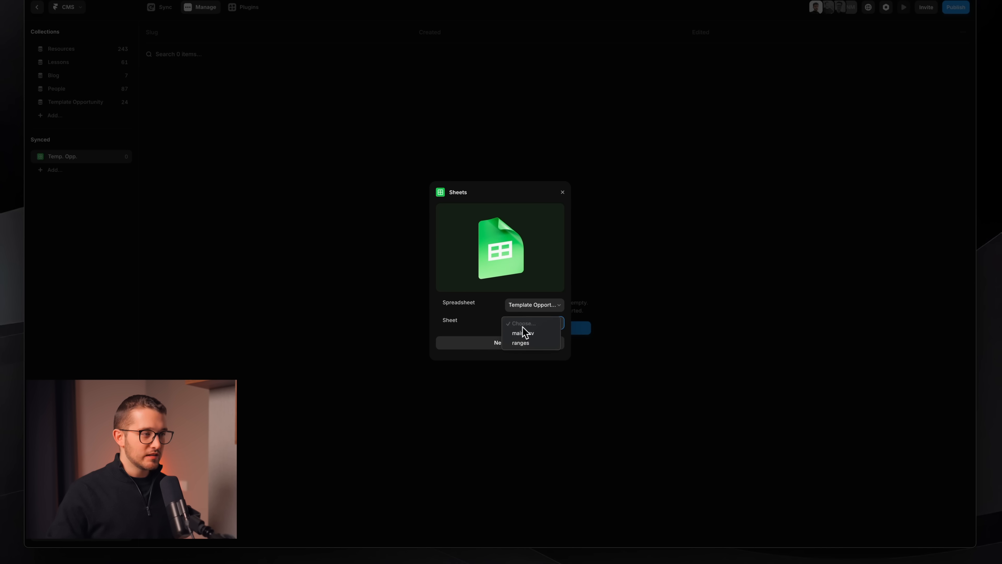
click(536, 334)
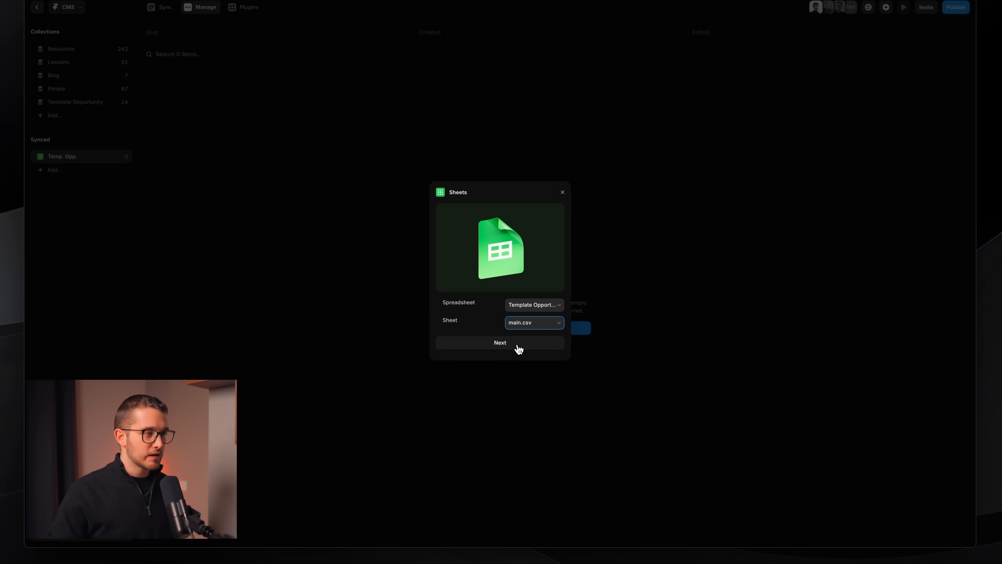
click(519, 347)
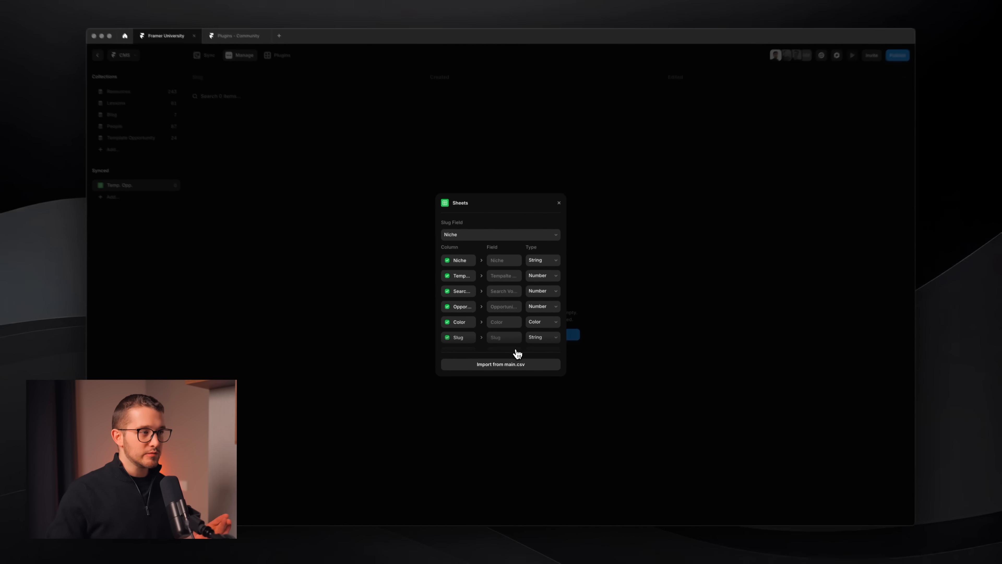
Step: Review the mapped columns and check the Normalized Count, Normalized Volume and Title headers in the spreadsheet
scroll(509, 294, down, 2)
scroll(508, 297, up, 3)
scroll(508, 297, down, 3)
key(super+Tab)
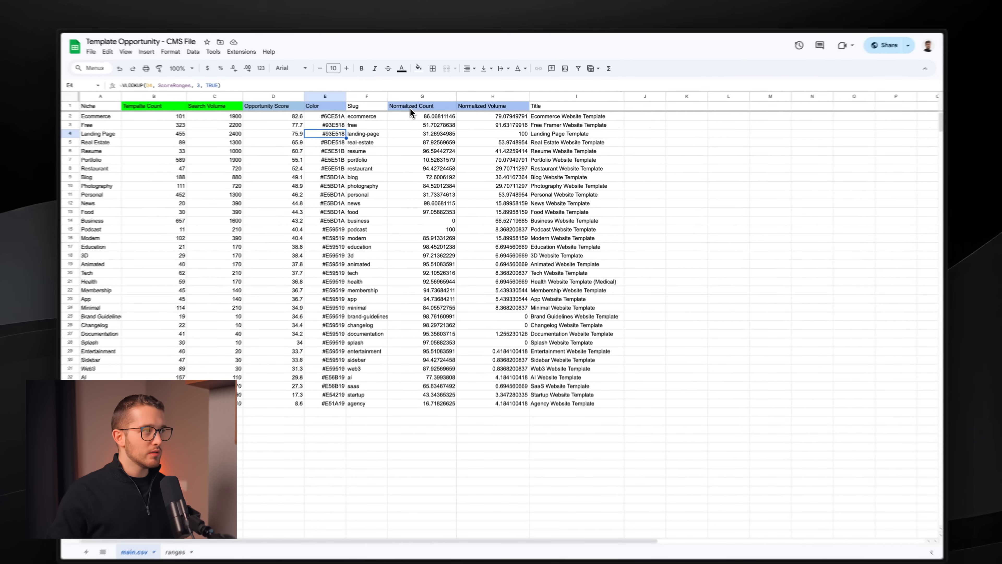
click(454, 115)
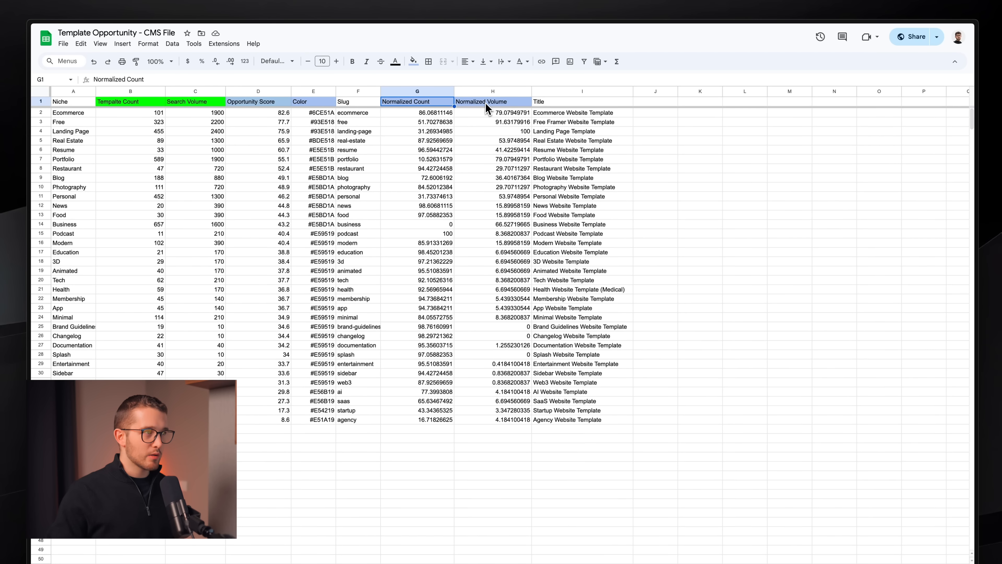
click(486, 102)
click(567, 106)
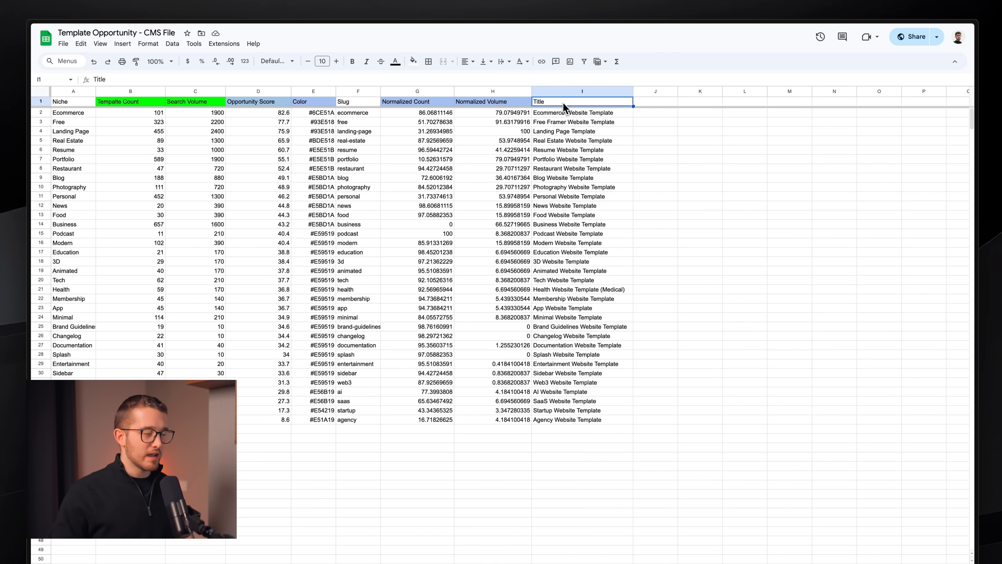
Step: Exclude the Title, Normalized Volume and Normalized Count columns from the Sheets import in Framer
key(super+Tab)
click(452, 378)
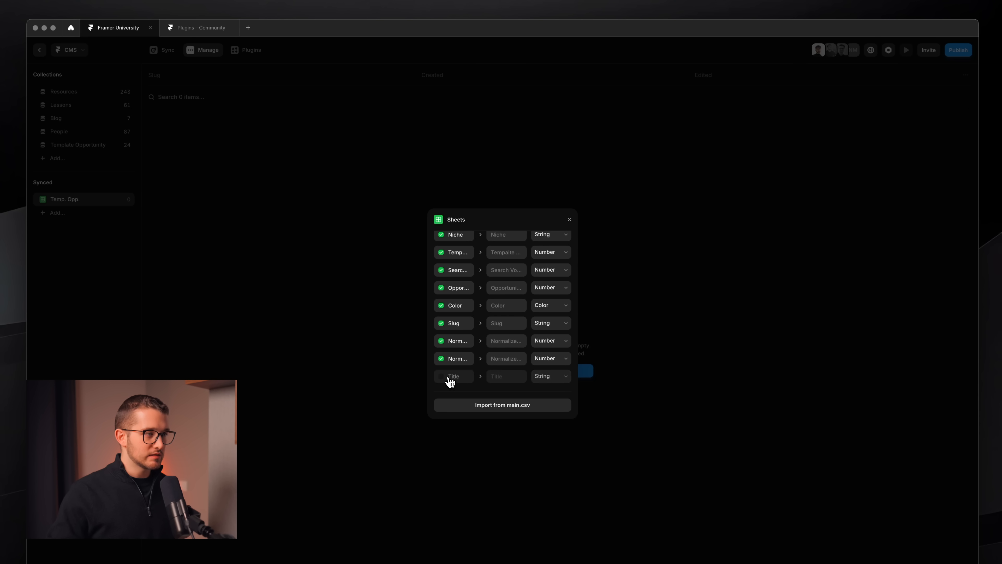
click(455, 359)
click(460, 342)
Step: Set the import's slug field to the Slug column and verify that column in the spreadsheet
scroll(474, 342, up, 3)
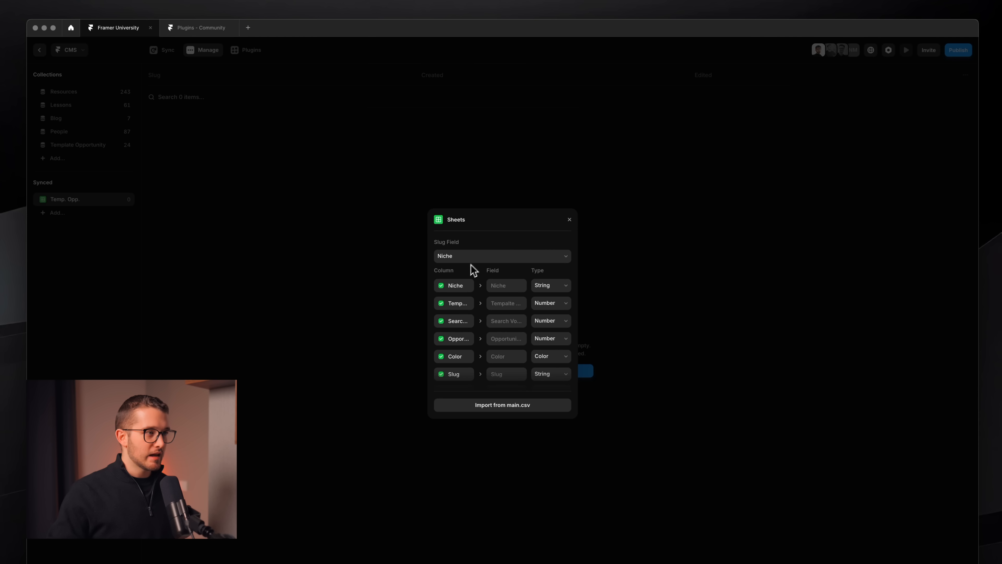
click(467, 256)
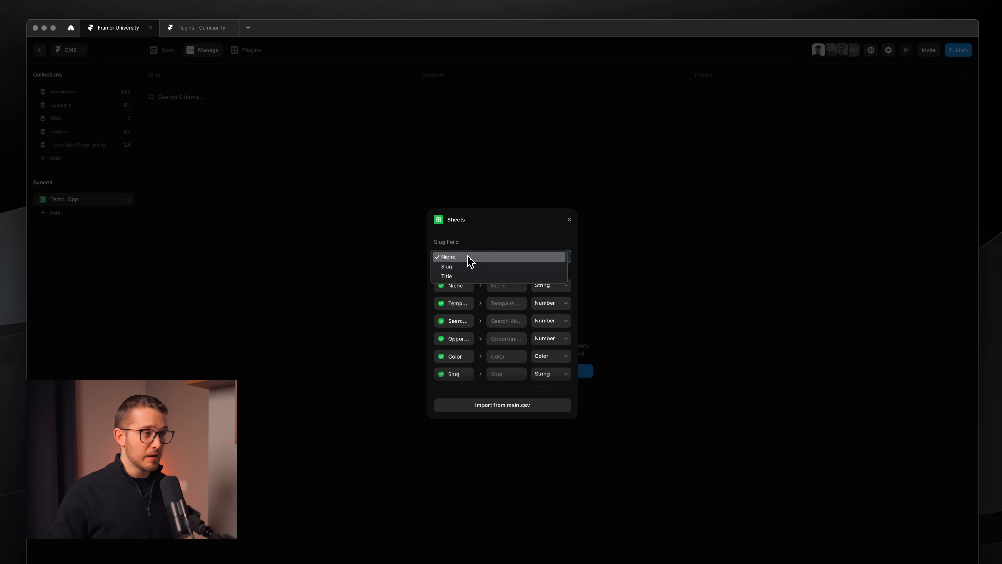
click(478, 269)
key(super+Tab)
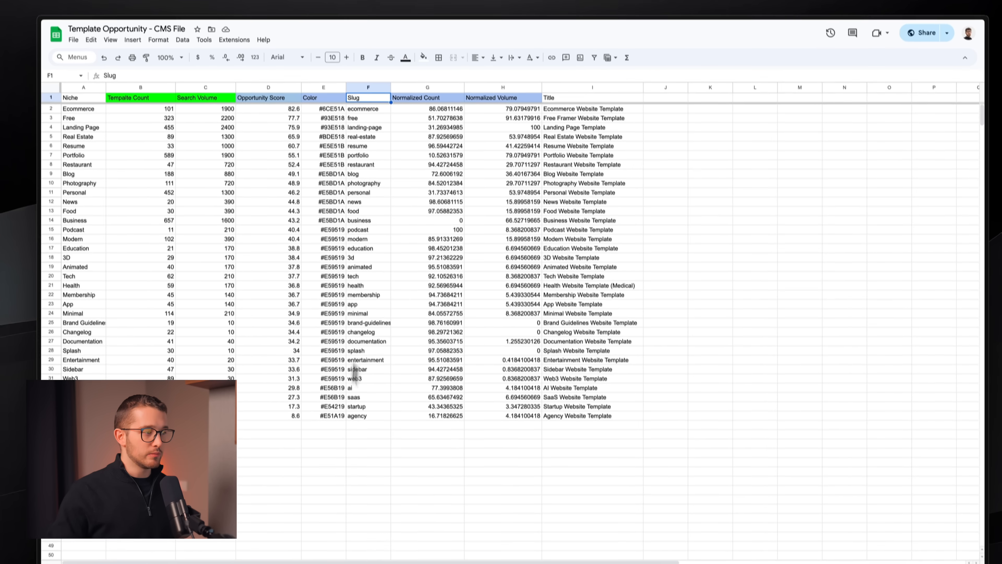
key(super+Tab)
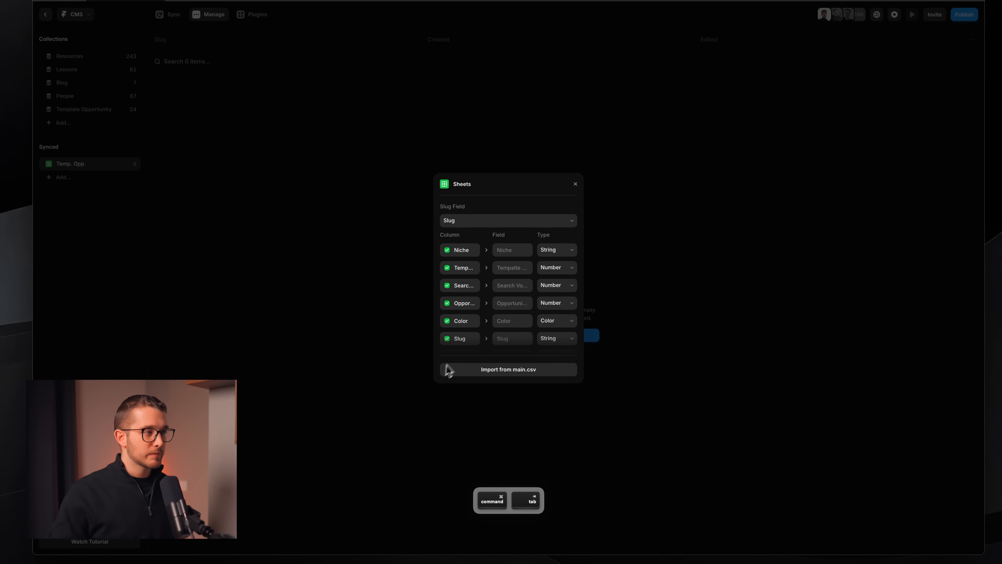
click(490, 221)
click(491, 224)
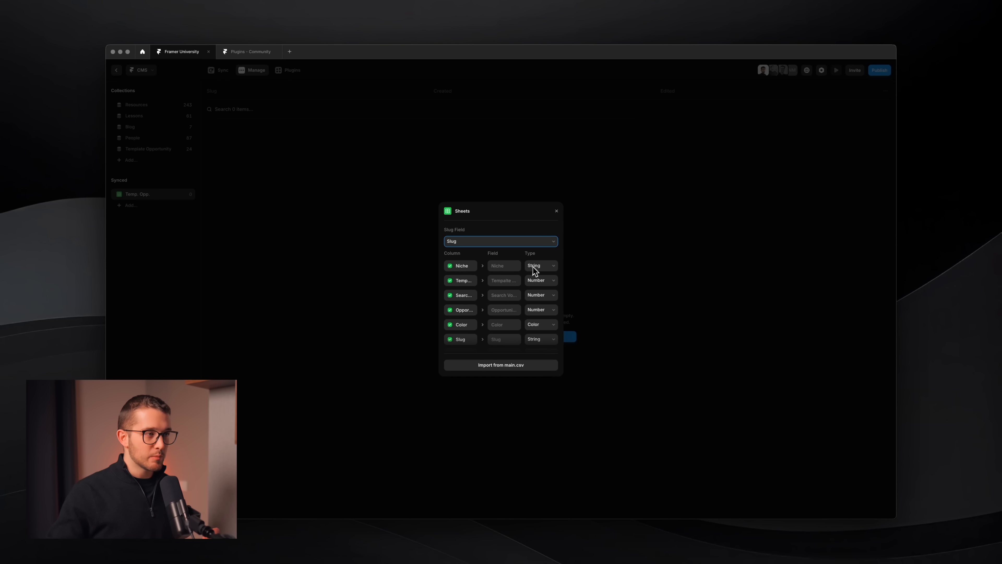
scroll(534, 268, down, 1)
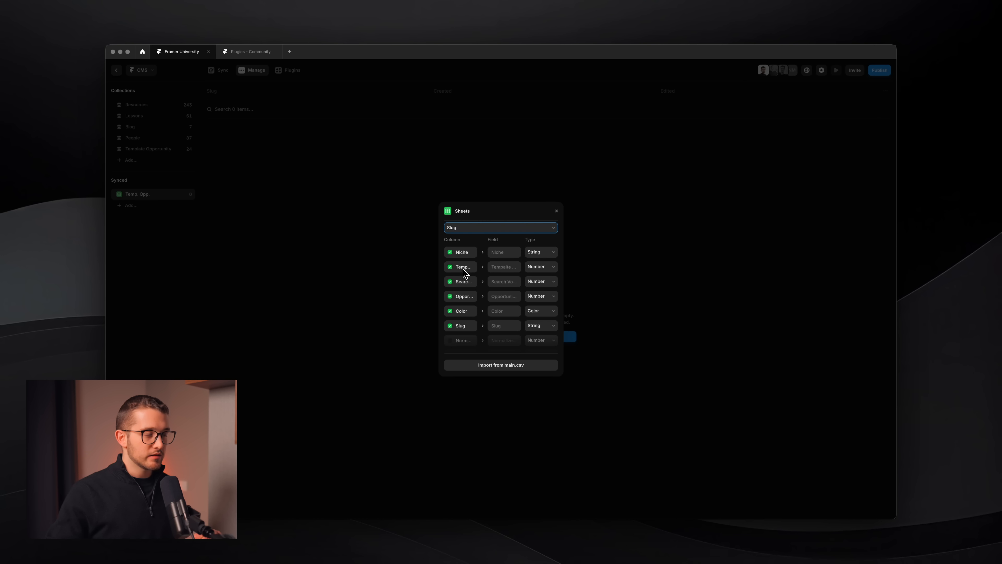
Step: Check the data types assigned to the Template Count, Search Volume, Opportunity Score, Color and Slug columns in the import mapping
click(541, 267)
click(535, 274)
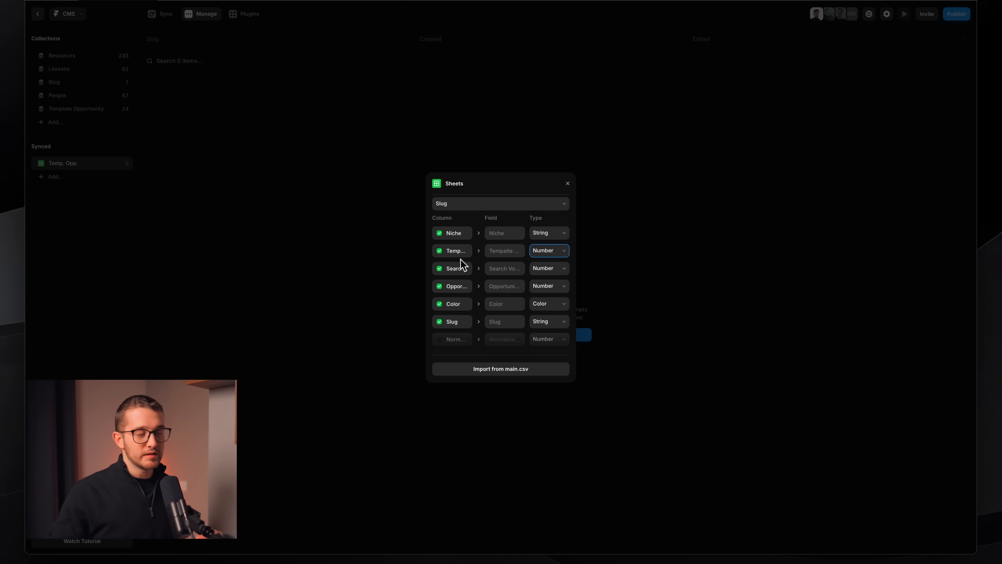
click(549, 248)
click(551, 253)
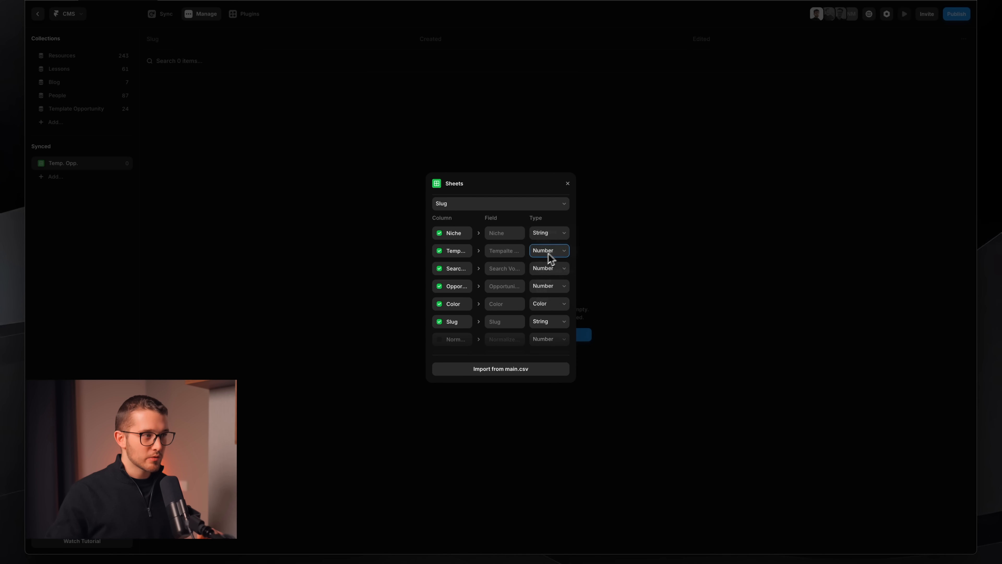
click(548, 269)
click(548, 269)
scroll(547, 271, down, 1)
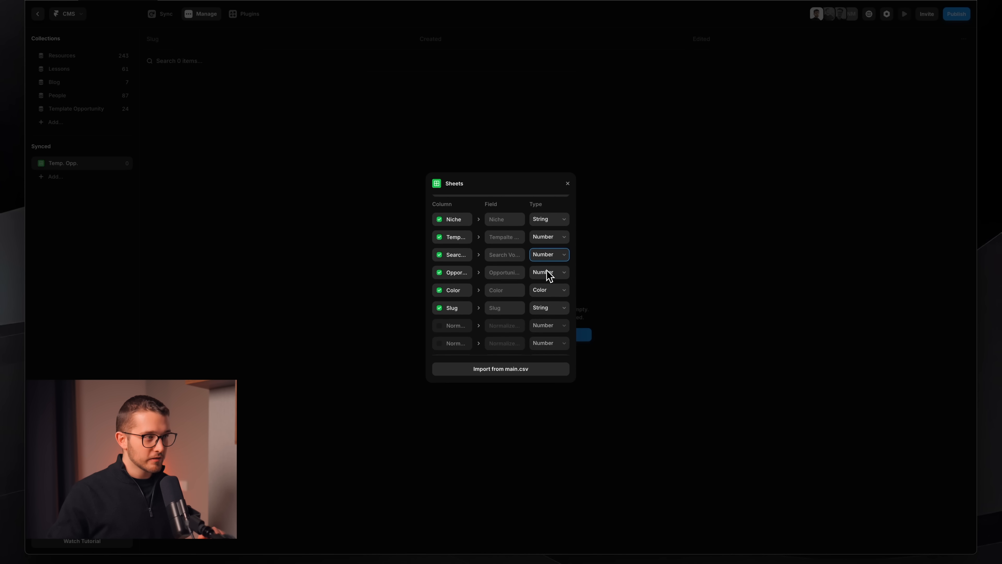
scroll(549, 275, down, 1)
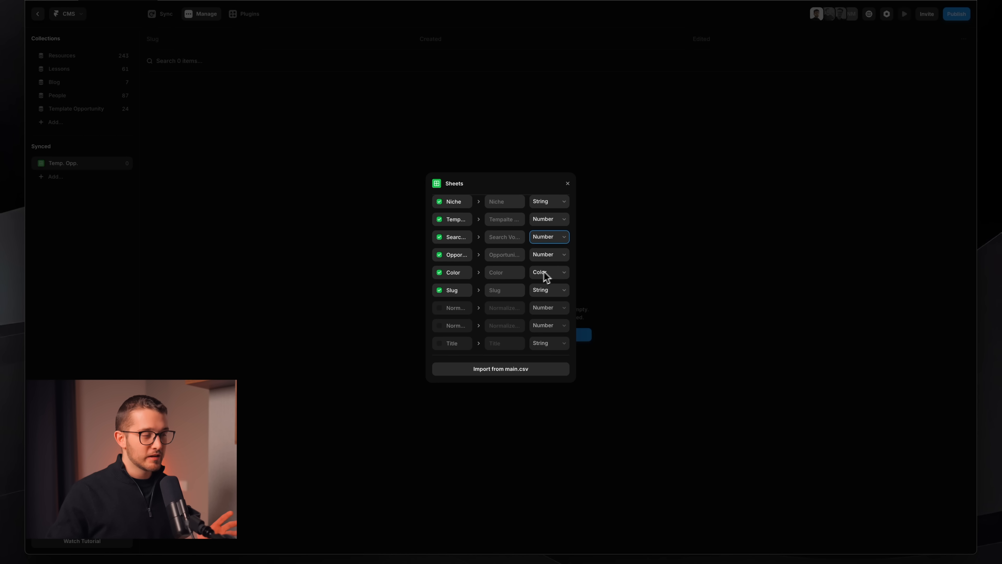
click(543, 276)
click(542, 276)
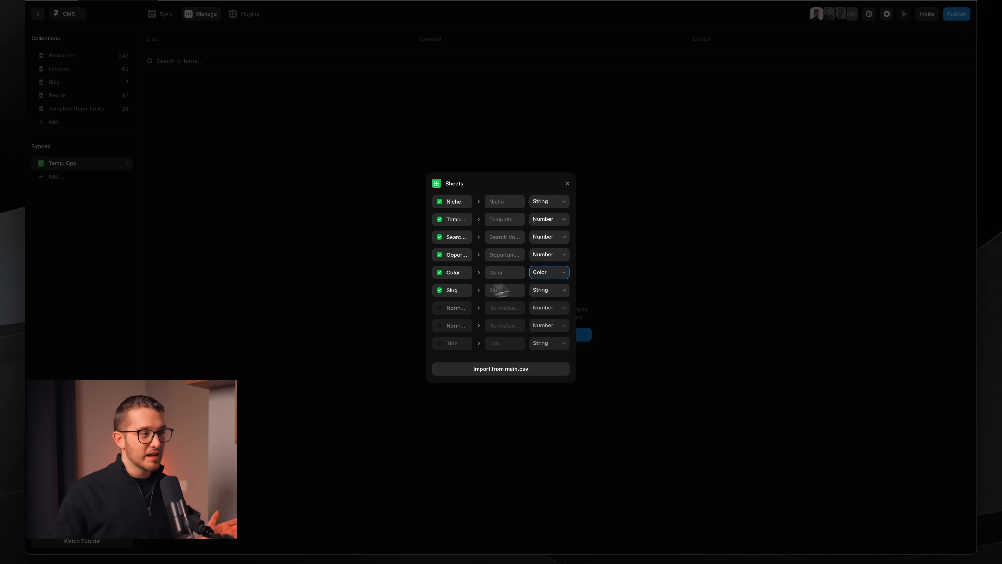
click(542, 291)
click(543, 290)
scroll(497, 320, up, 3)
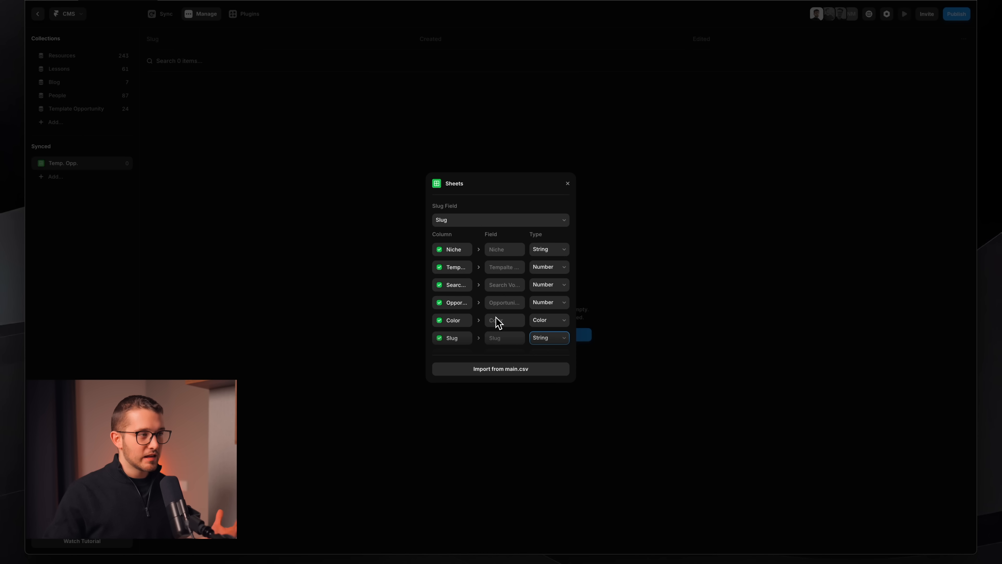
Step: Import the mapped data from main.csv into the Temp. Opp. collection and look through the imported items
click(496, 248)
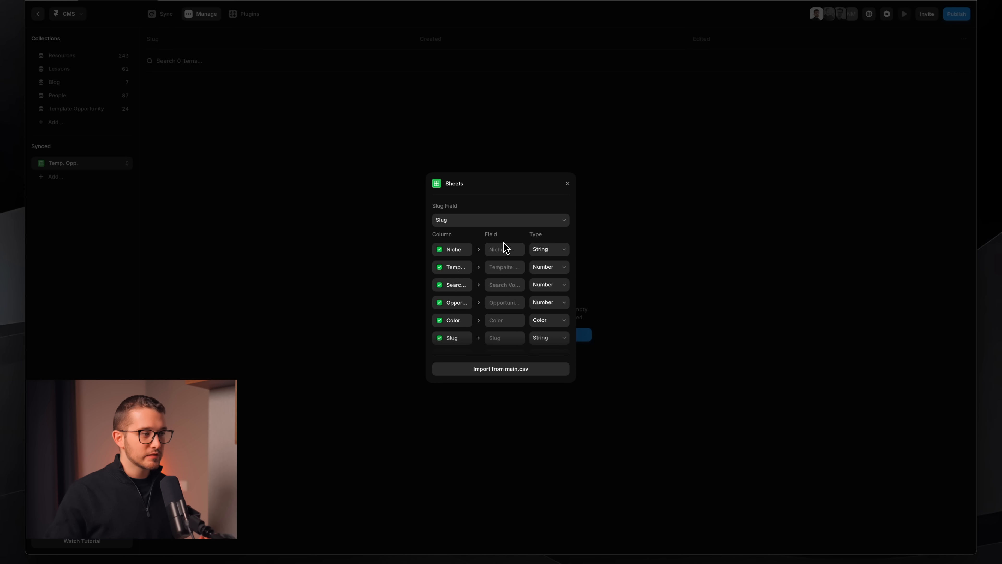
click(515, 374)
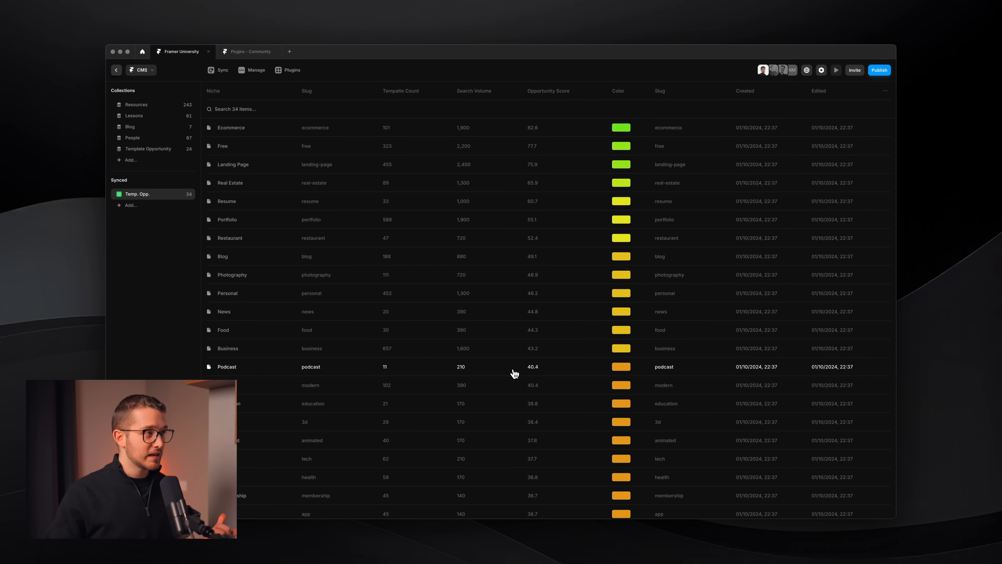
scroll(514, 374, down, 4)
scroll(514, 374, up, 4)
scroll(515, 373, down, 6)
scroll(619, 412, up, 6)
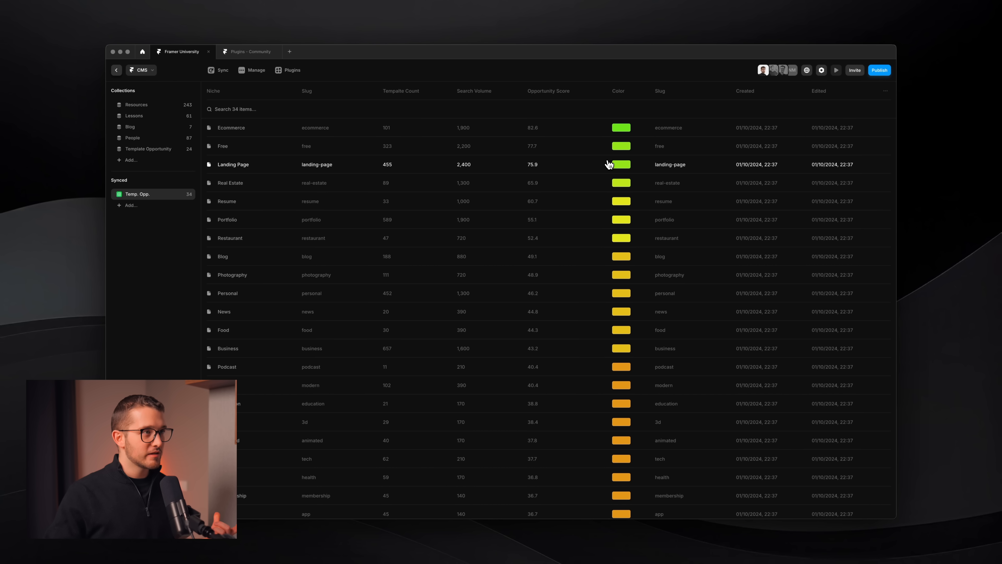
Step: Sort the Temp. Opp. collection by Opportunity Score in 9 → 1 order
click(547, 94)
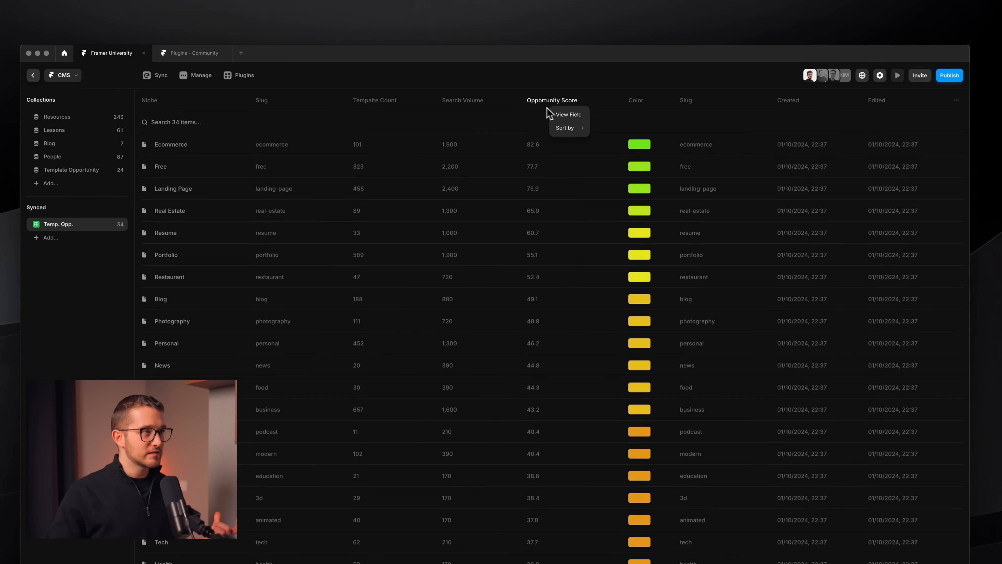
mouse_move(567, 132)
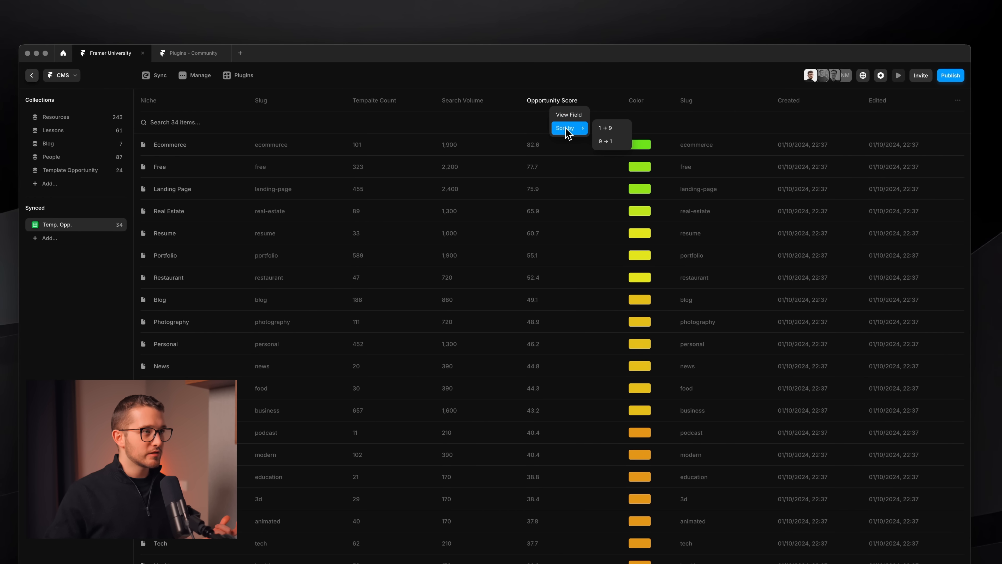
click(603, 143)
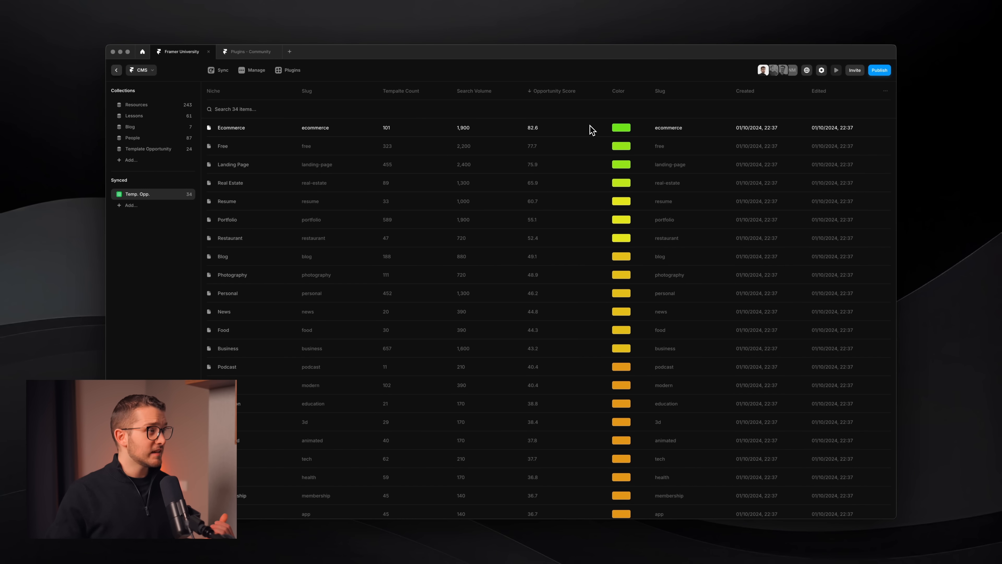
Step: Return to the /template-trends page and set the Table Content layer's CMS collection to Temp. Opp
click(157, 71)
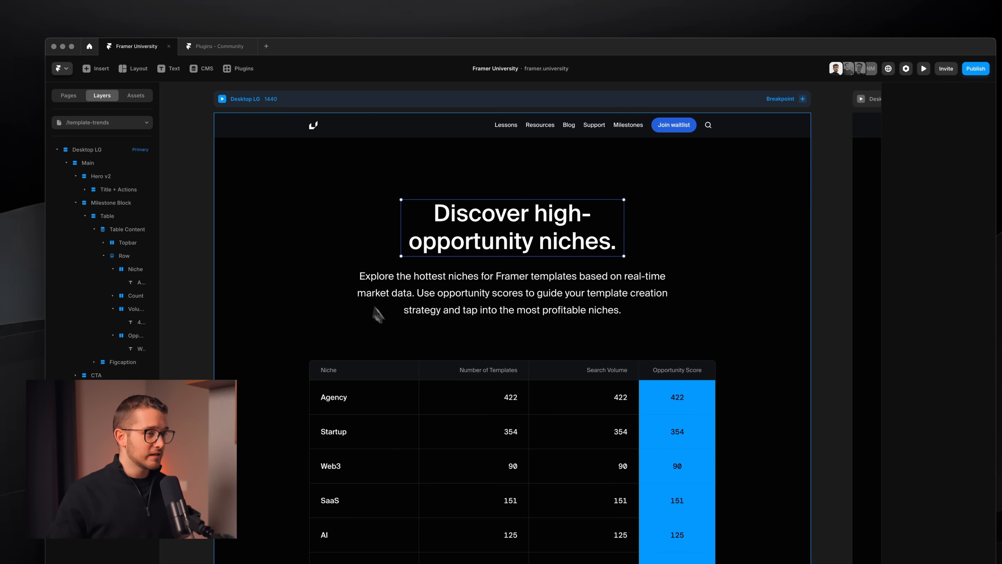
scroll(385, 321, down, 3)
click(392, 347)
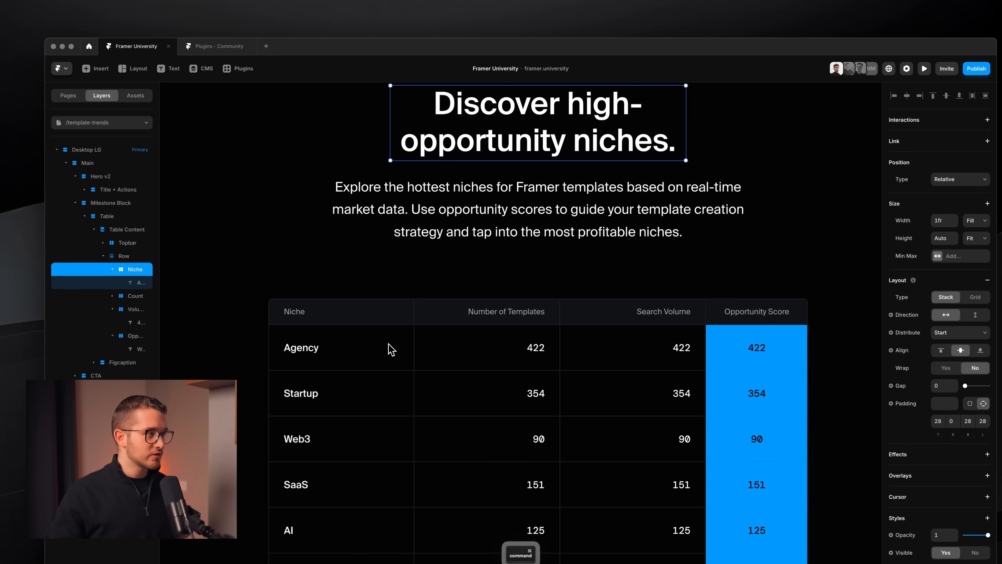
click(134, 229)
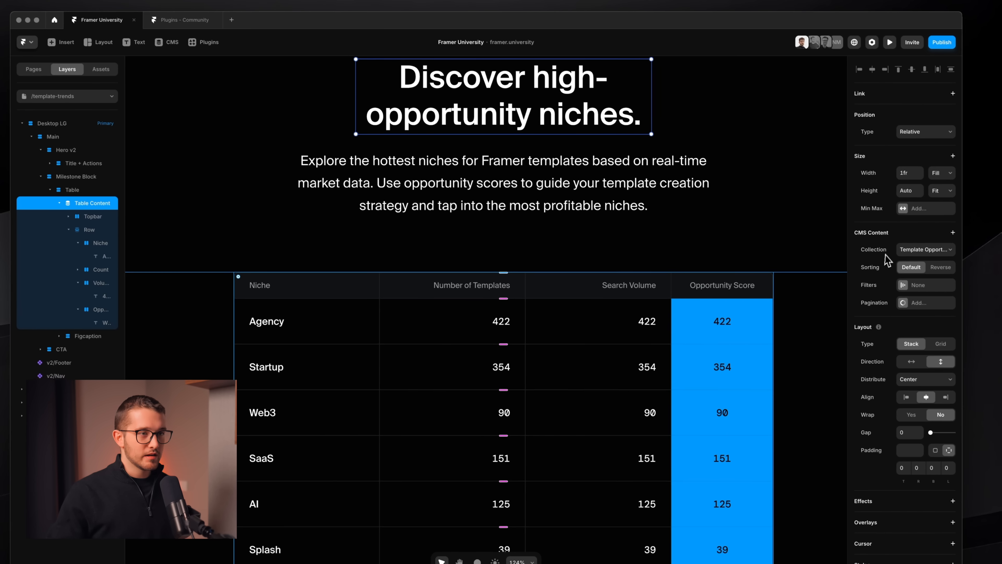
click(912, 238)
click(915, 229)
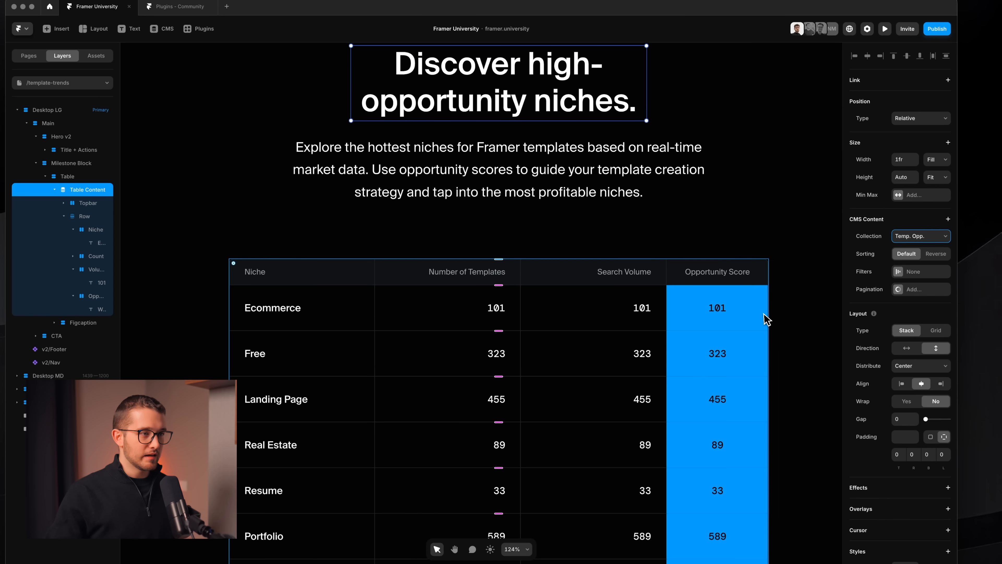
Step: Select the table's Row layer and widen the layer list so the nested layer names fit
scroll(764, 315, down, 1)
scroll(764, 315, right, 1)
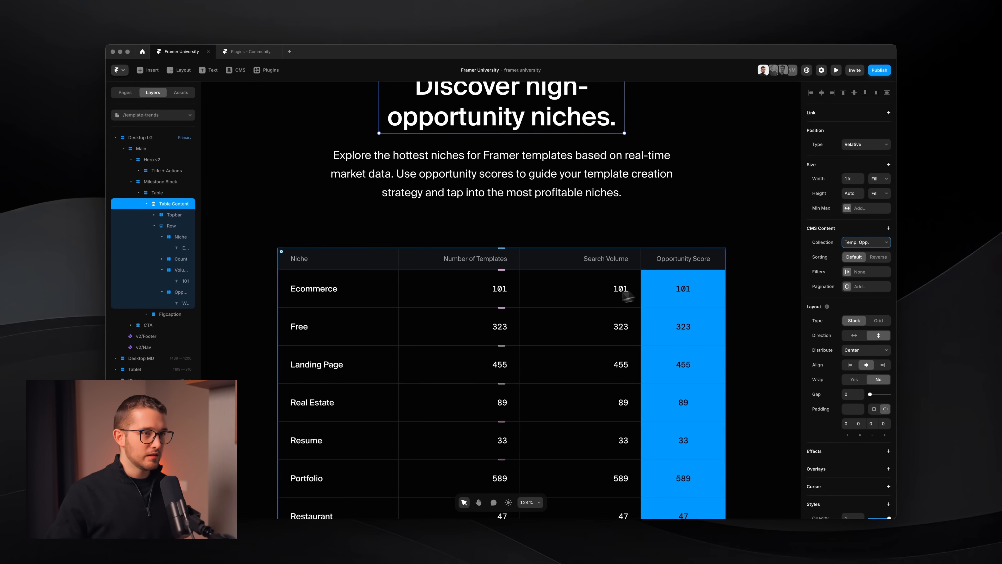
click(172, 226)
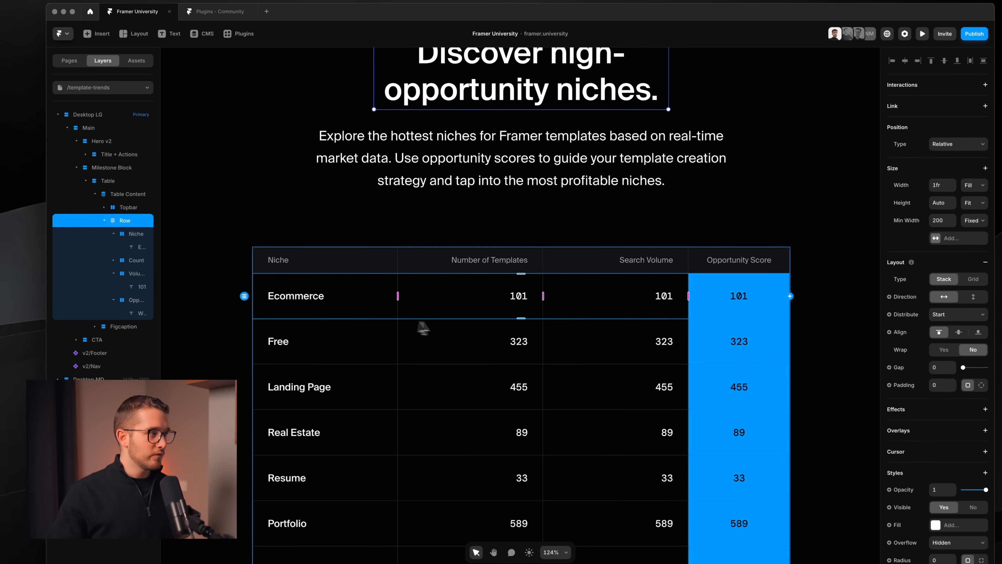
drag(161, 235, 190, 236)
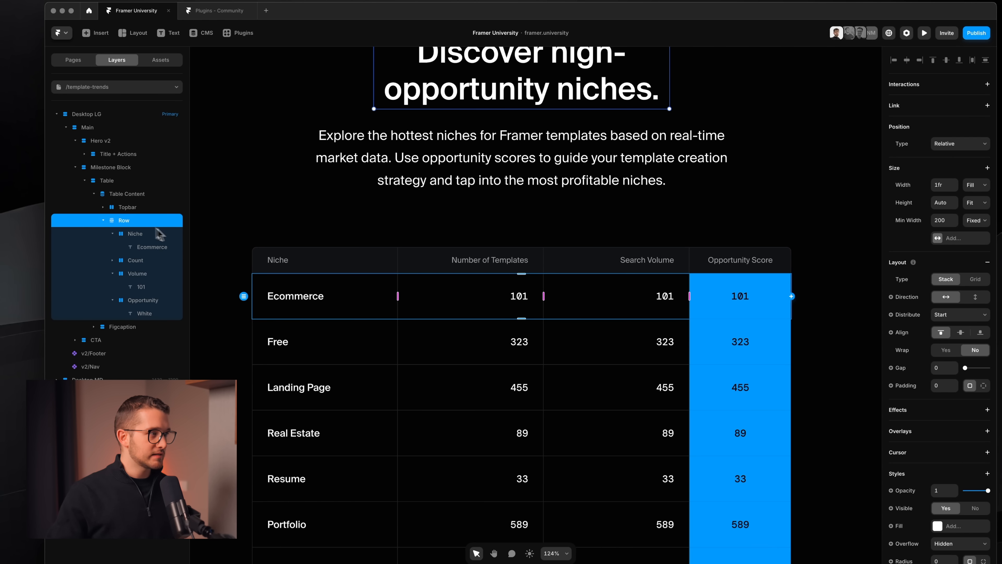
right_click(145, 220)
double_click(136, 220)
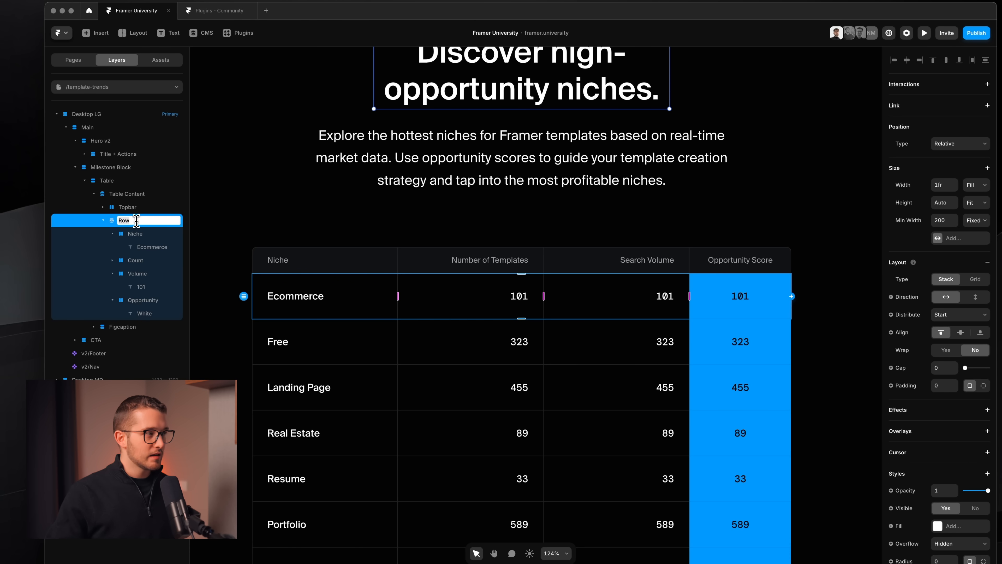
Step: Try to reapply the Niche variable to the first row's niche text, and undo the change
super+click(294, 302)
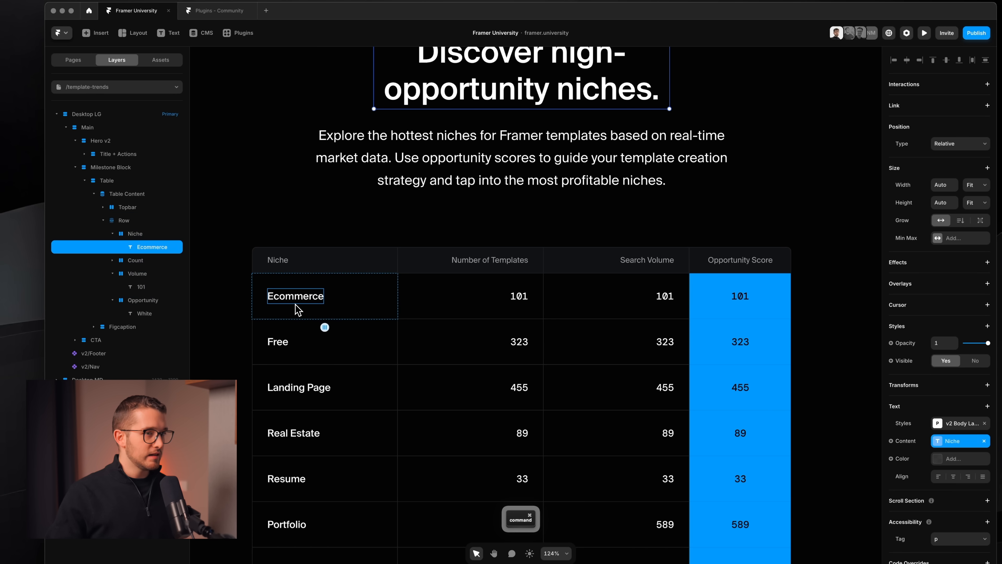
click(876, 411)
mouse_move(887, 438)
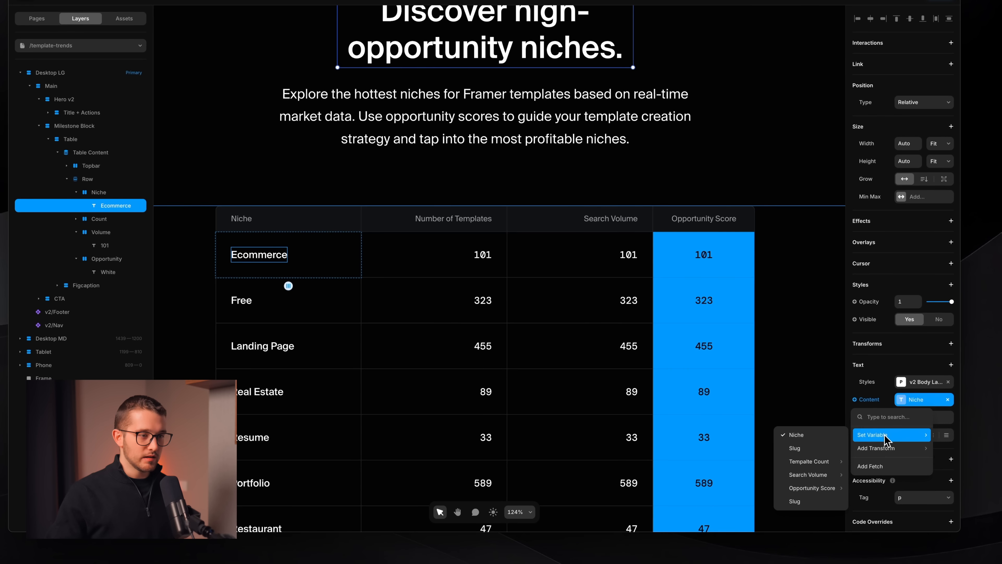
click(826, 439)
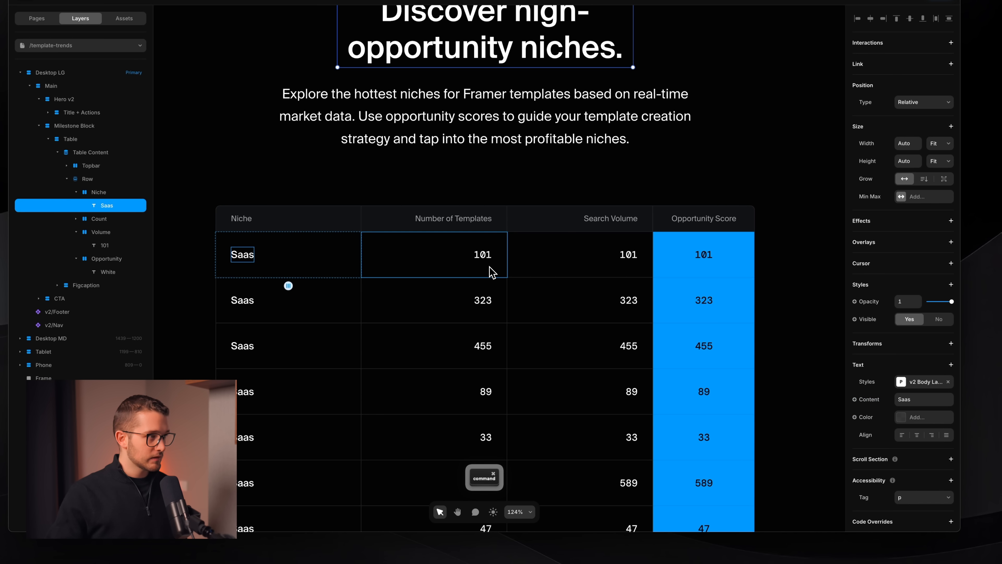
key(super+z)
Step: Check the content variables of the first row's Niche and Number of Templates texts
click(874, 401)
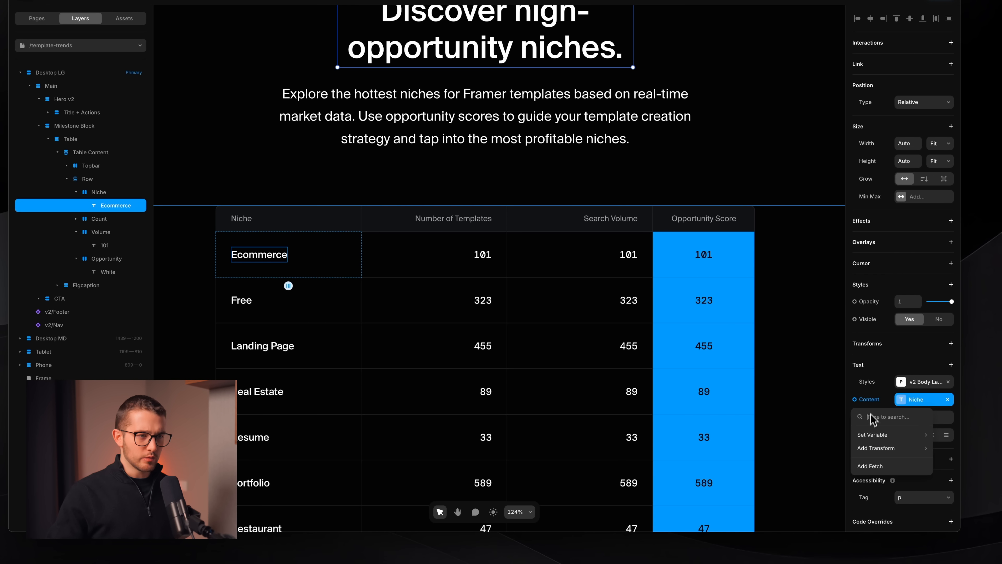
click(882, 404)
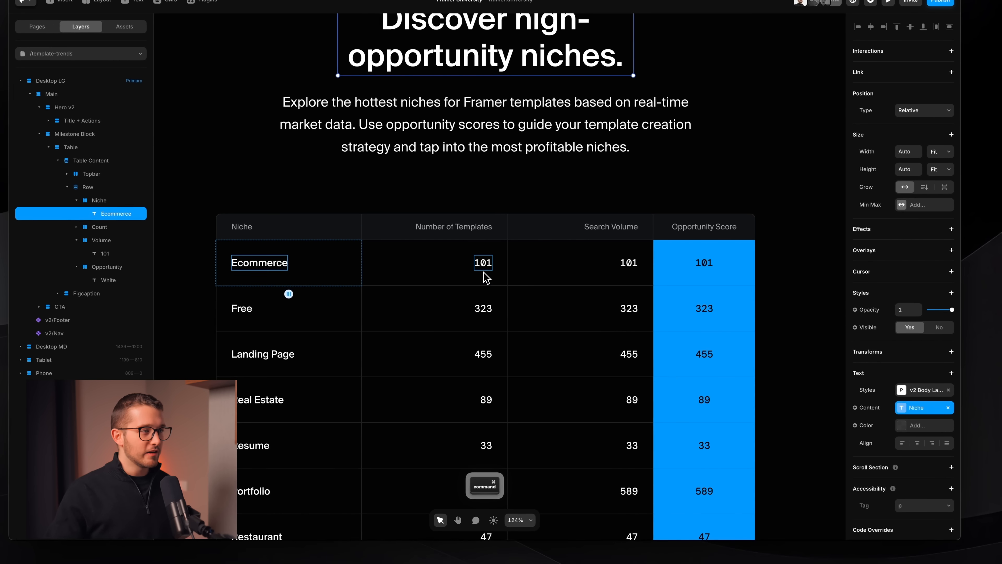
click(482, 246)
click(914, 404)
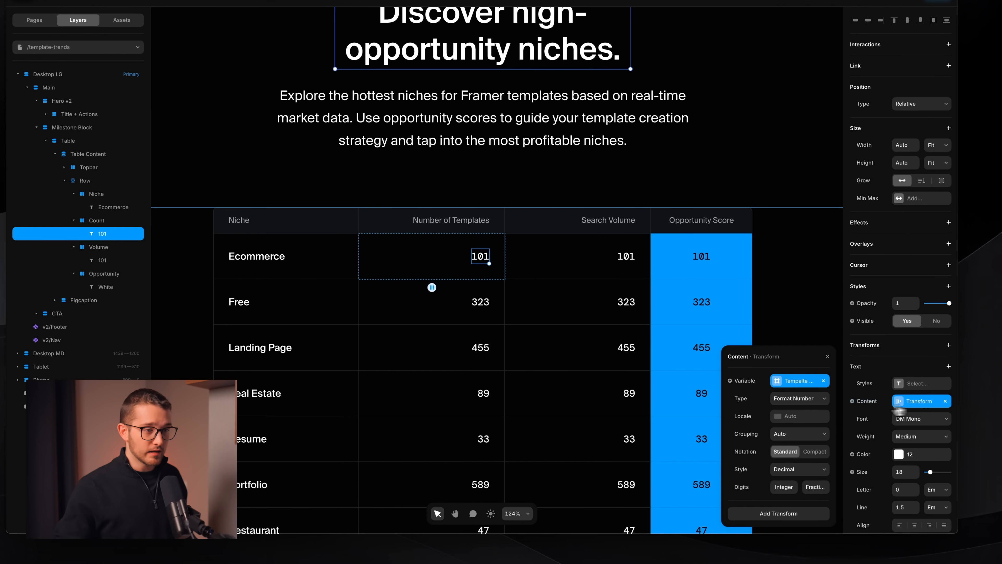
Step: Bind the Search Volume cell's text content to the Search Volume field with the Format Number transform
click(628, 257)
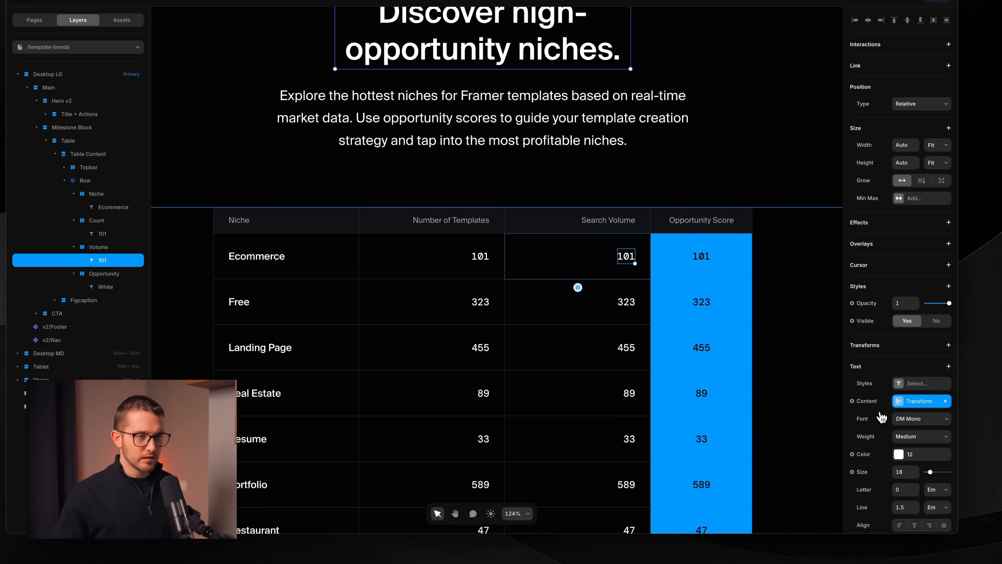
click(870, 402)
mouse_move(887, 437)
mouse_move(834, 467)
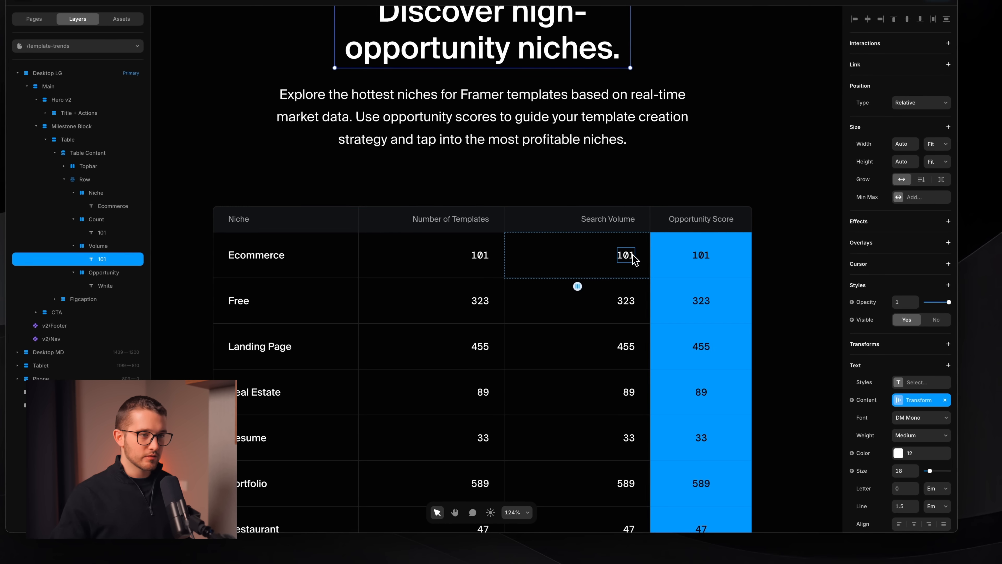
click(870, 400)
mouse_move(882, 435)
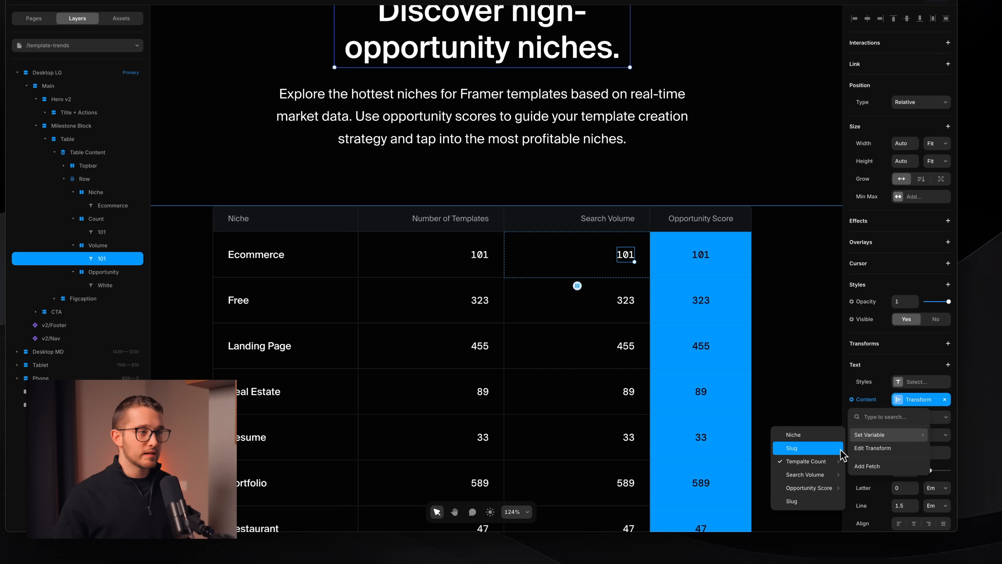
mouse_move(831, 475)
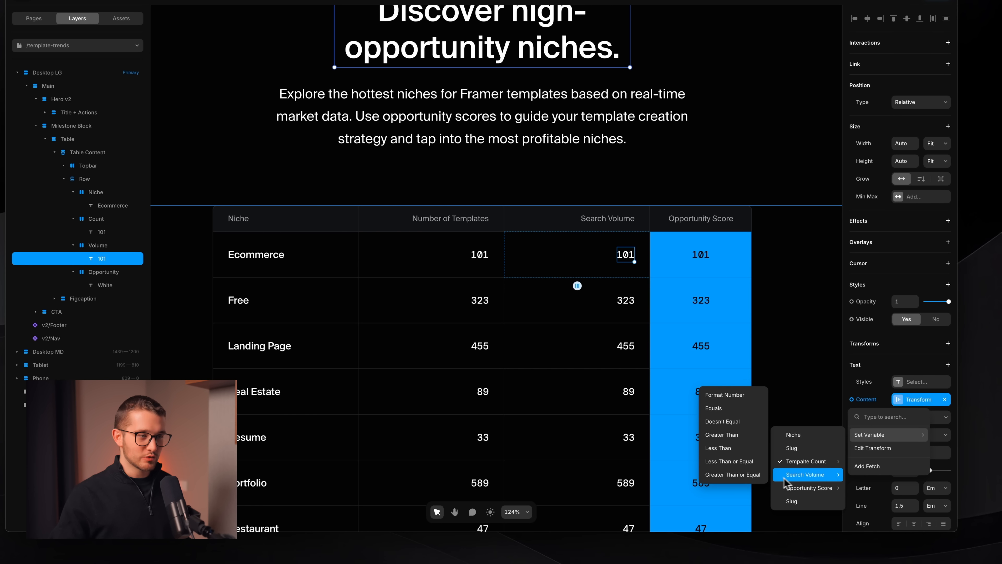
click(725, 395)
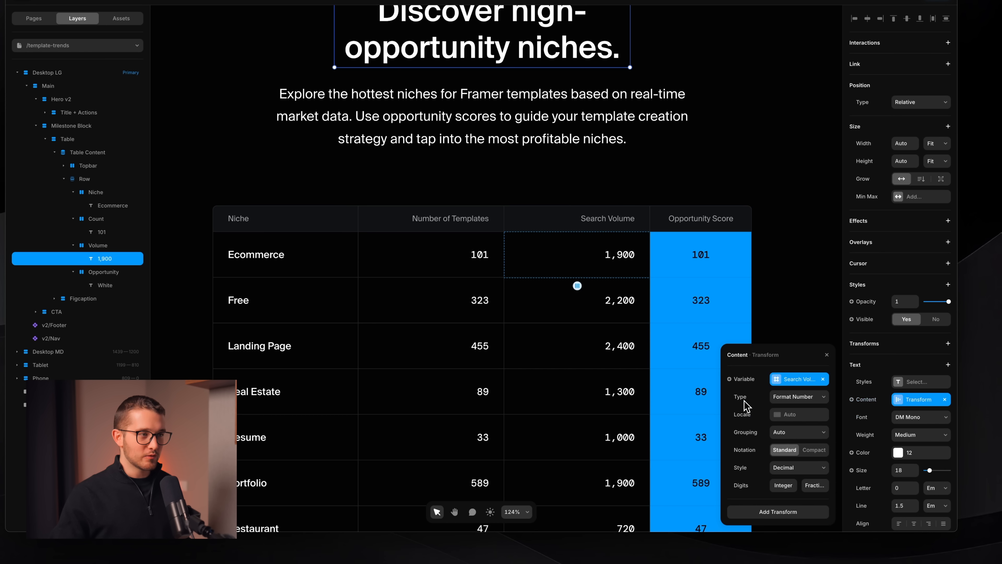
click(828, 356)
Step: Bind the Opportunity Score cell's text content to the Opportunity Score field with the Format Number transform
scroll(671, 272, right, 2)
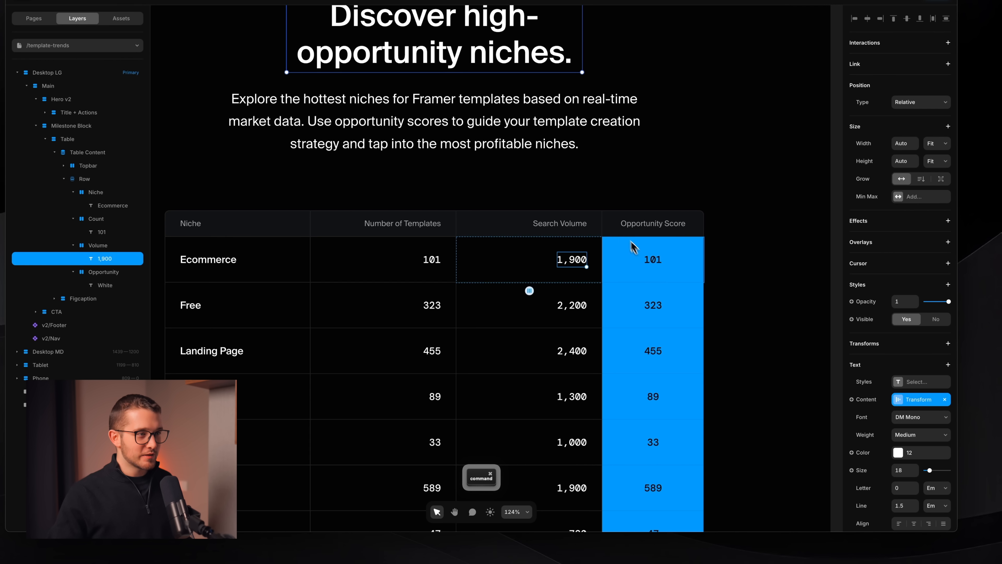
super+click(649, 259)
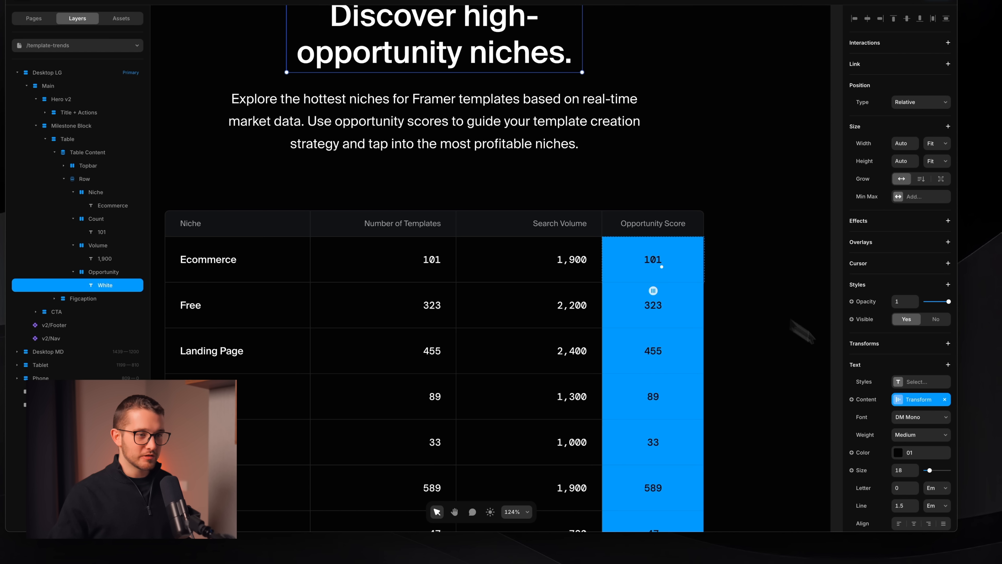
click(867, 399)
mouse_move(871, 434)
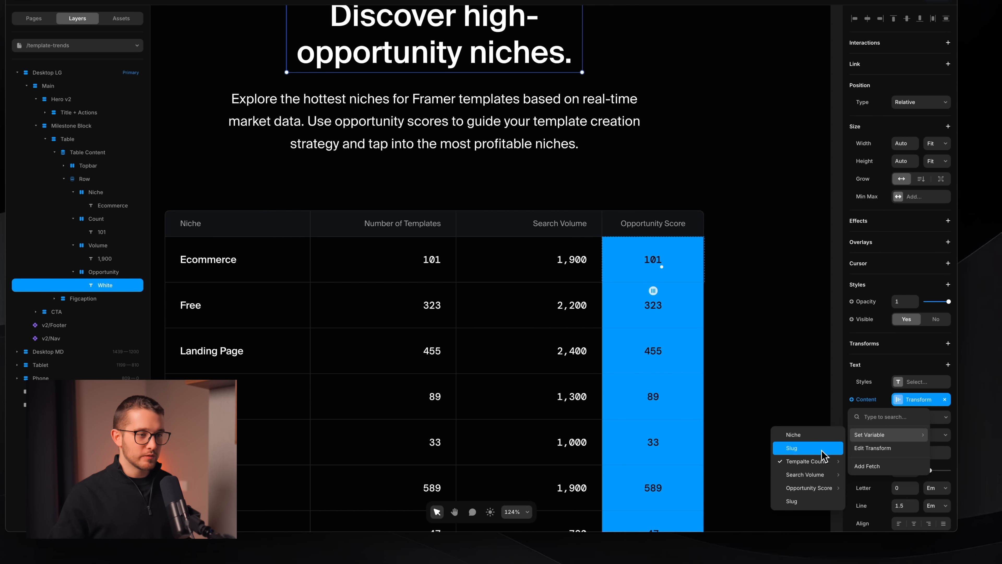
mouse_move(820, 489)
click(726, 408)
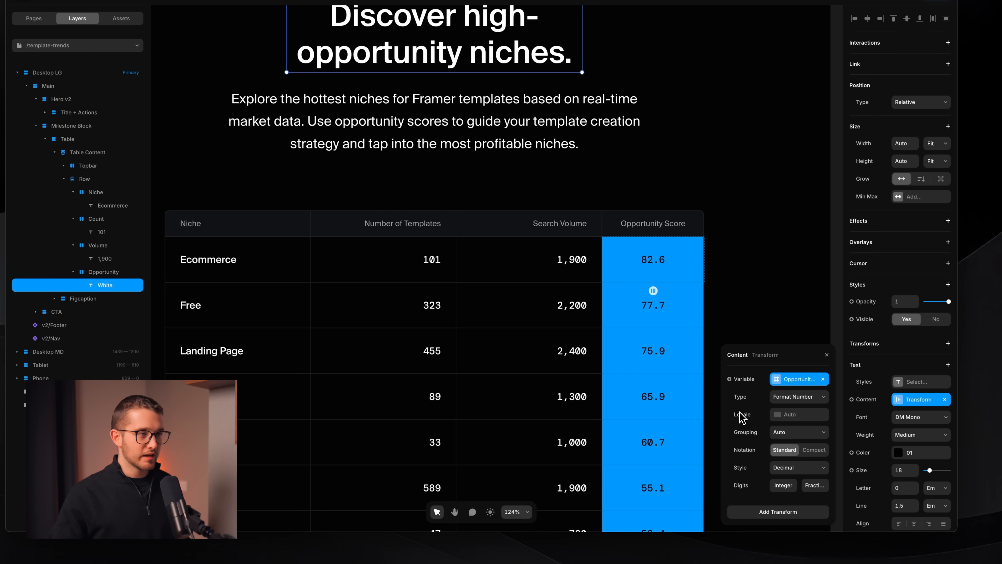
Step: Bind the fill of the first row's Opportunity Score cell to the Color variable and look over the table
click(684, 272)
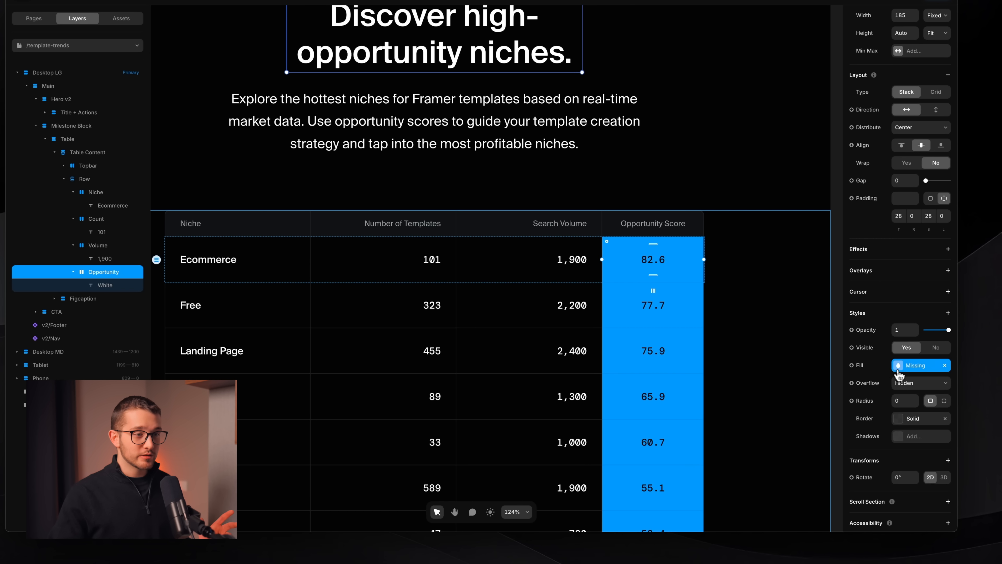
click(855, 366)
mouse_move(880, 401)
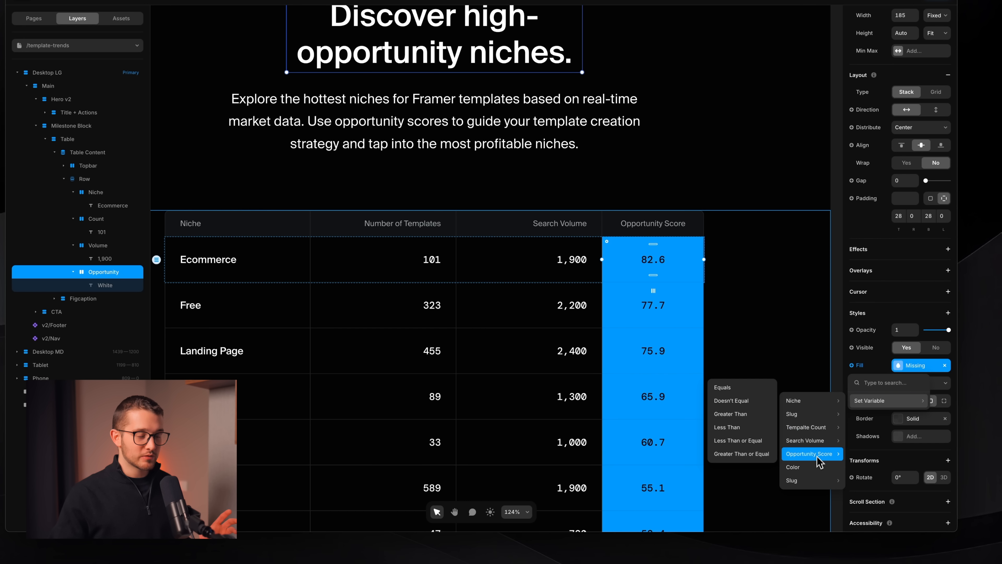
click(817, 468)
click(787, 405)
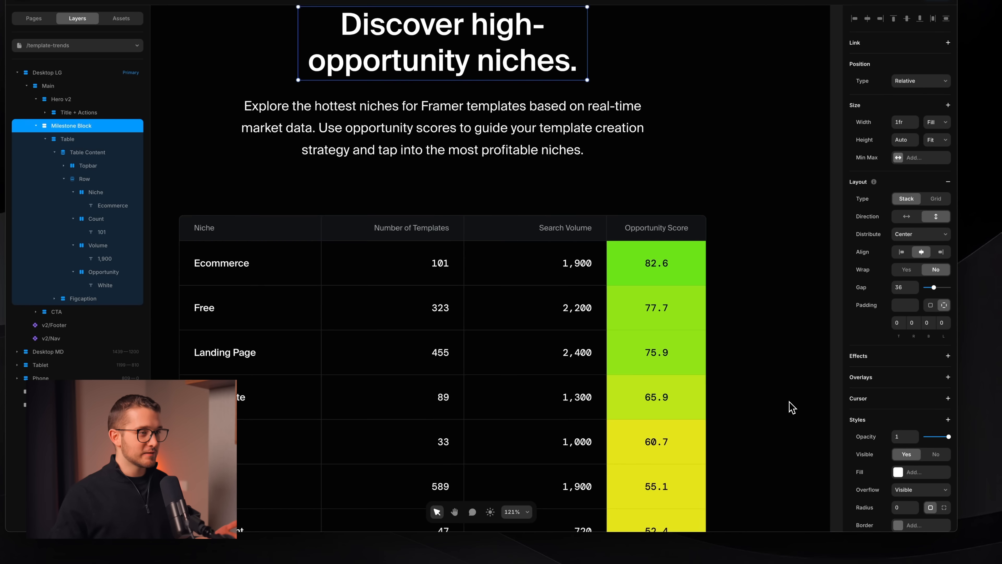
scroll(791, 407, down, 2)
scroll(791, 406, down, 3)
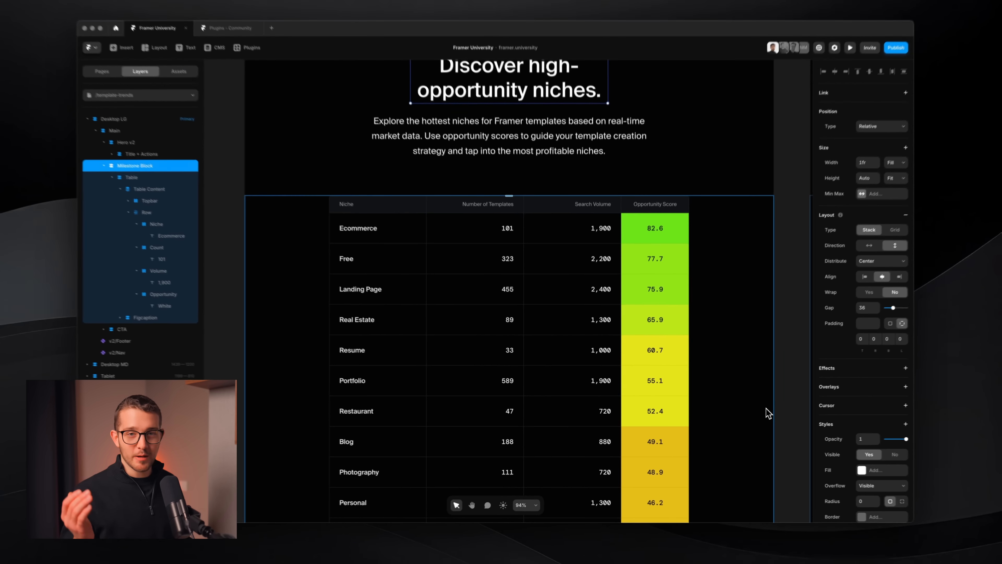
Step: Compare the Template Opportunity - CMS File spreadsheet in Arc with the trends table in Framer
key(super+Tab)
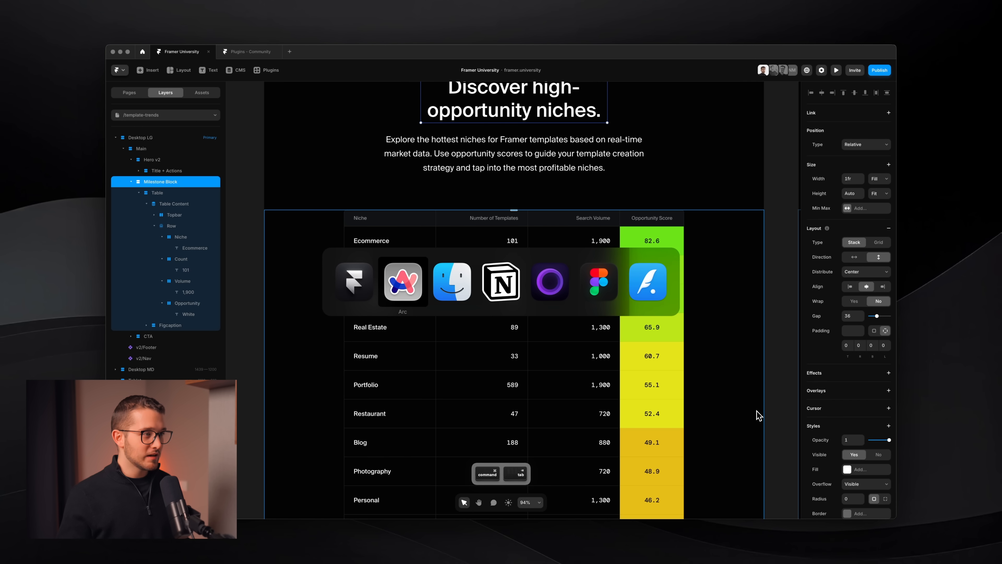
key(super+Tab)
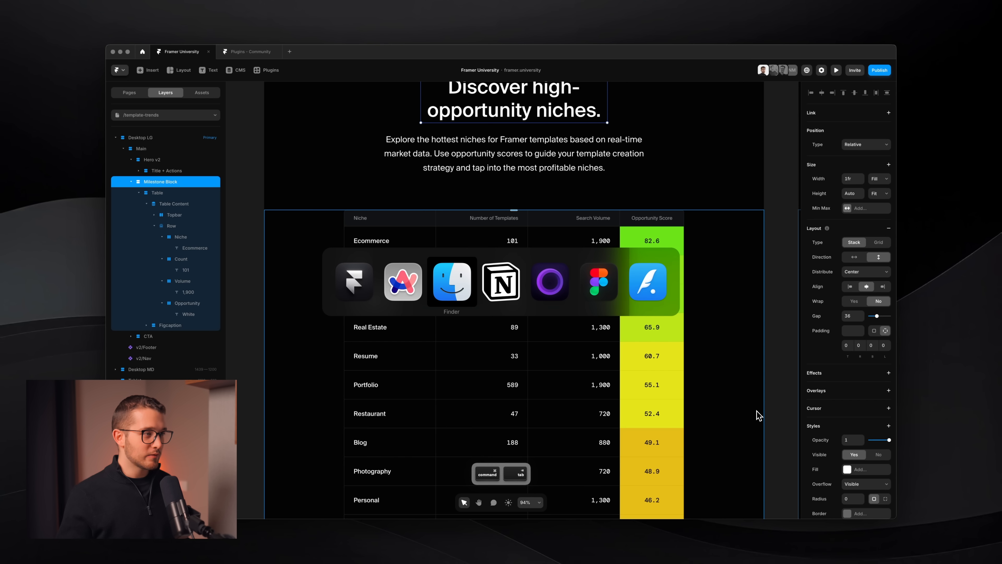
click(393, 273)
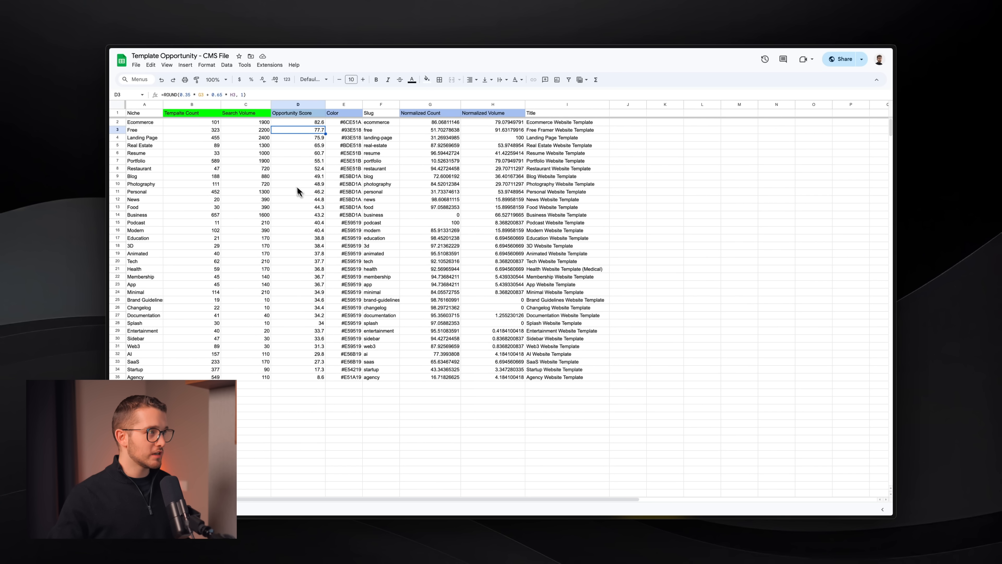
key(super+Tab)
scroll(458, 253, up, 5)
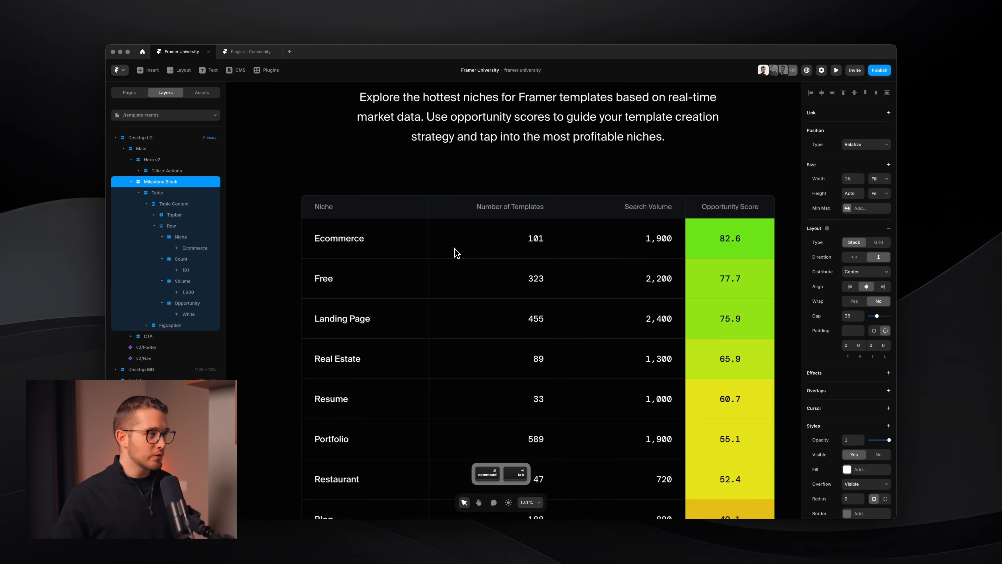
scroll(458, 252, down, 1)
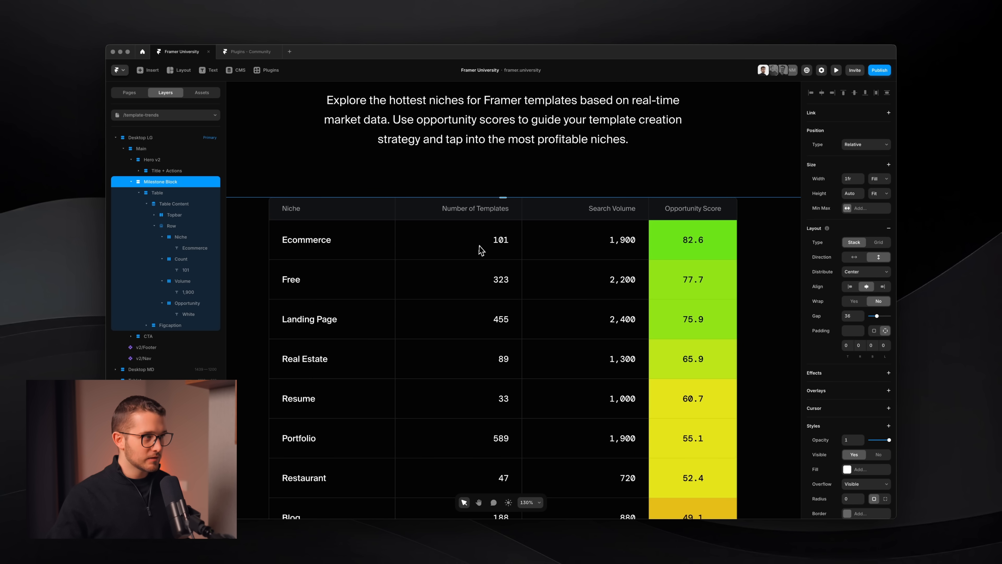
Step: In the Google Sheets file, set Ecommerce's template count and search volume to 1, and check its Opportunity Score and Color formulas
key(super+Tab)
click(219, 124)
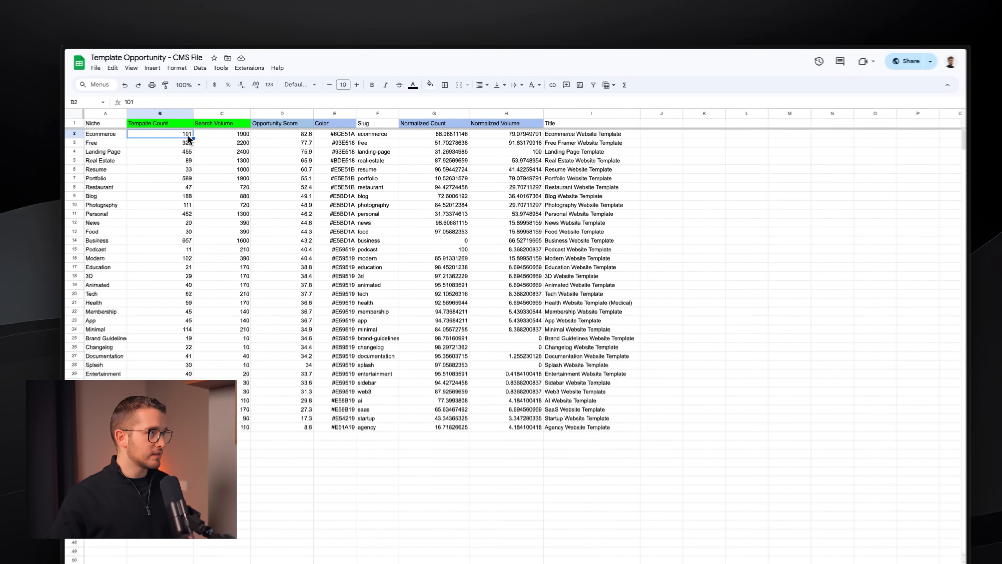
text(1)
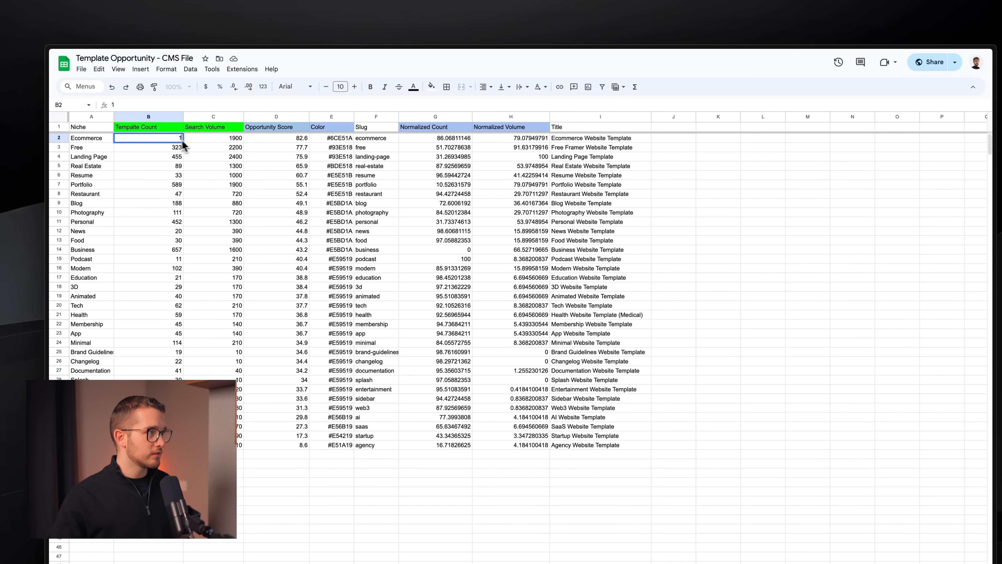
click(222, 138)
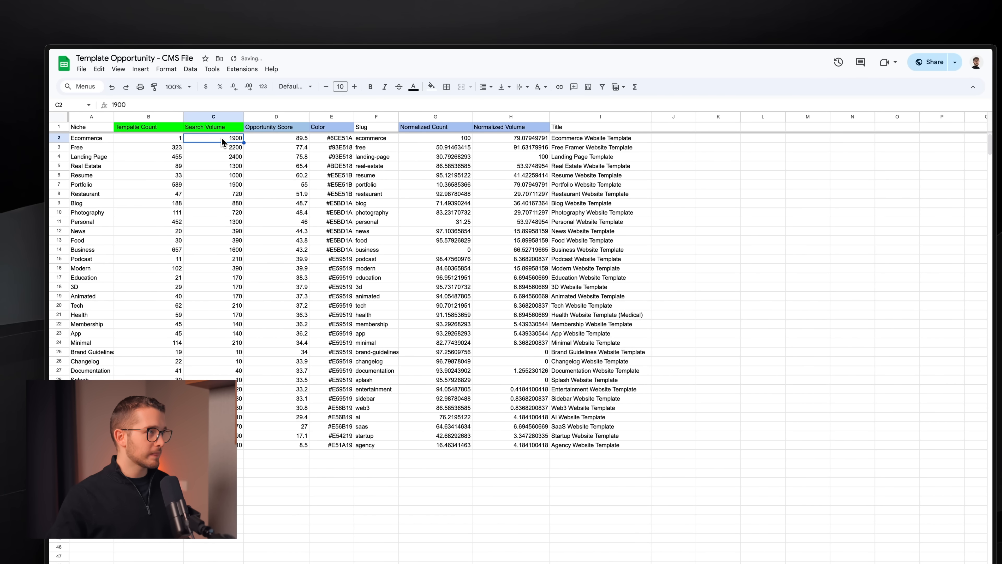
click(253, 203)
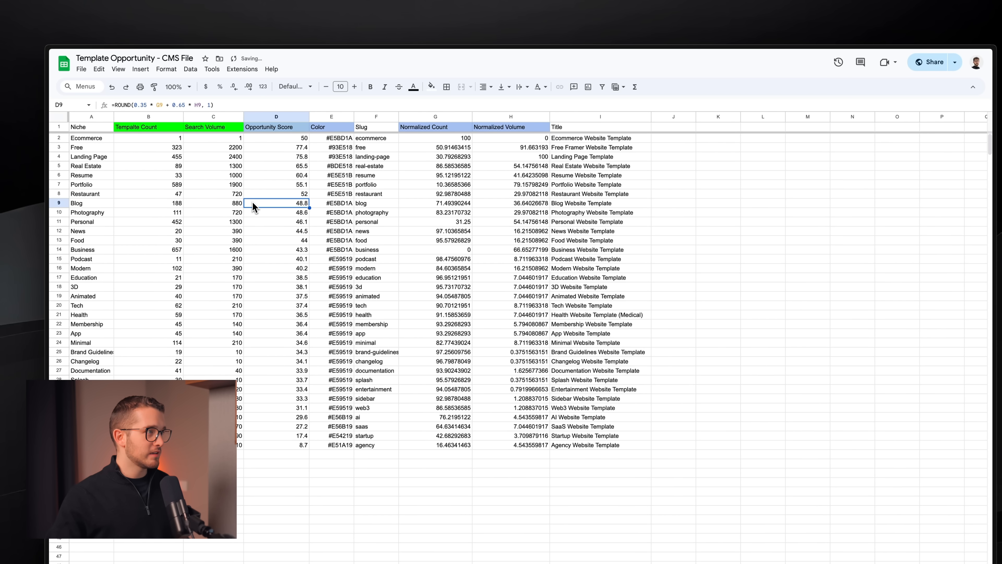
click(293, 139)
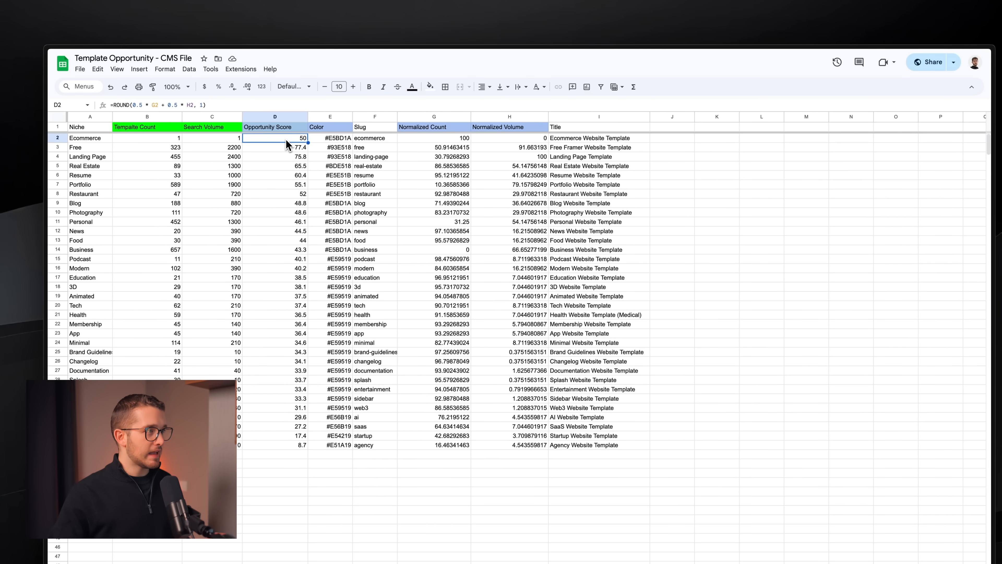
click(337, 139)
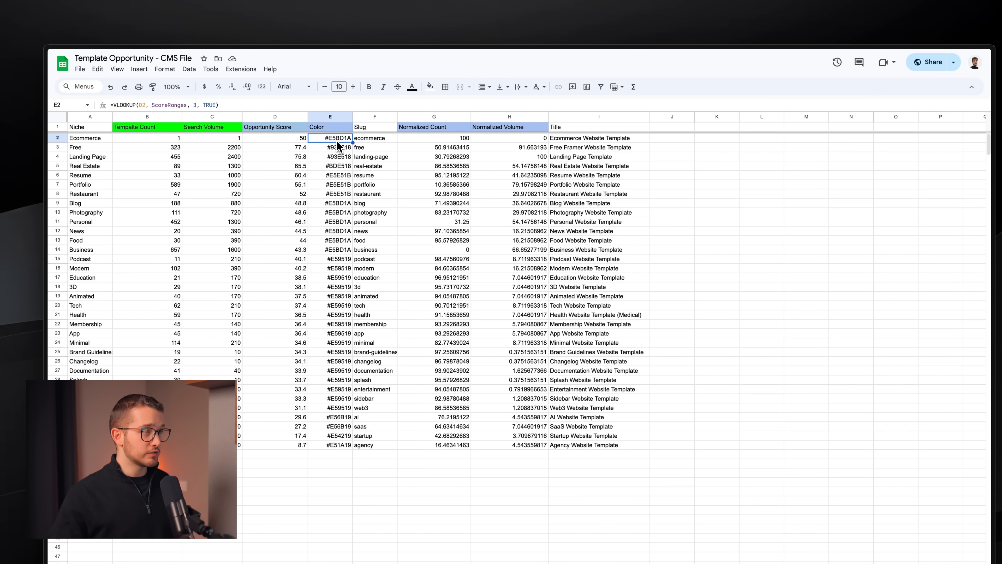
Step: Switch back to Framer and open the CMS at the synced Temp. Opp. collection
key(super+Tab)
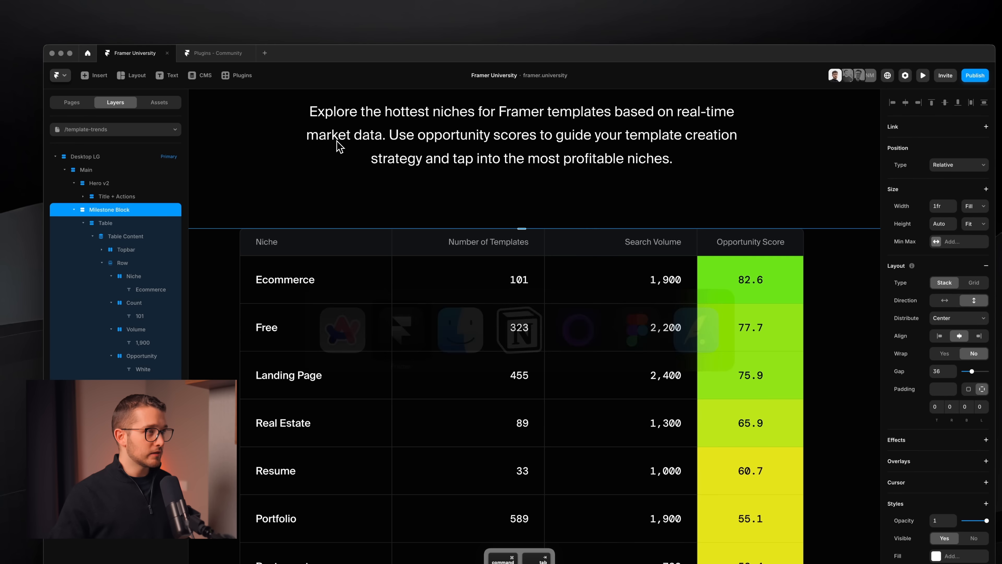
click(212, 77)
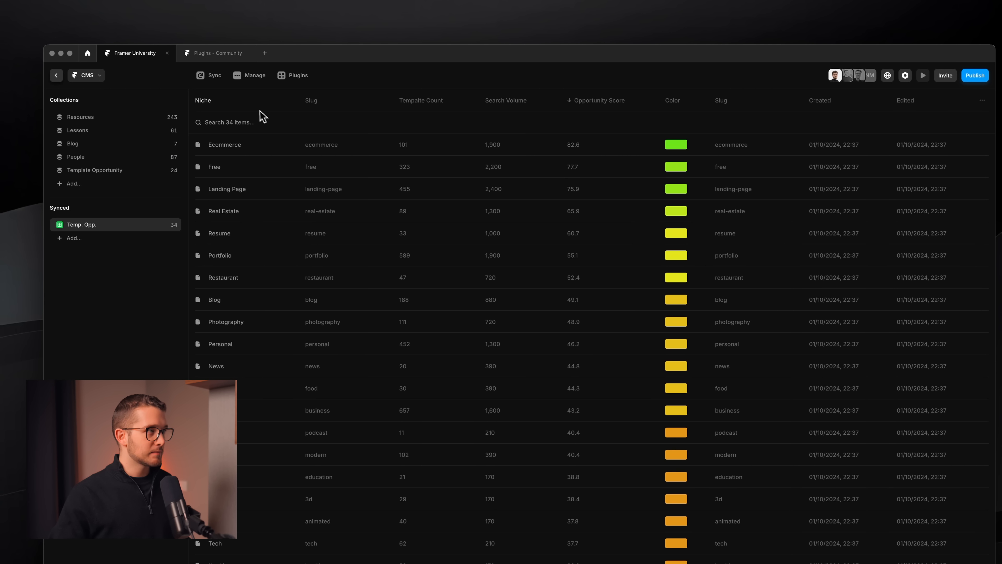
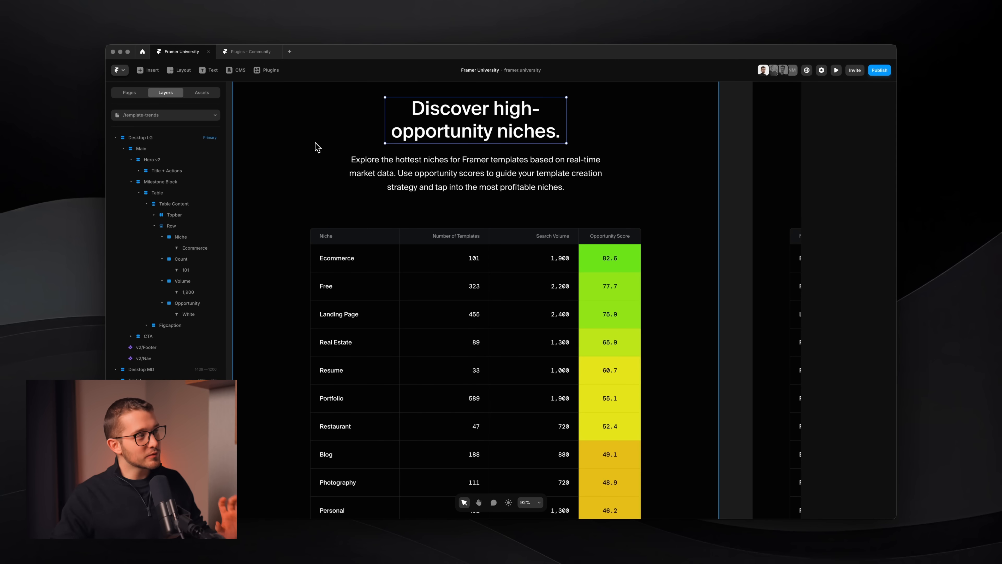
Step: Open the Plugins - Community project and try selecting its five canvas images together, leaving them deselected
click(249, 52)
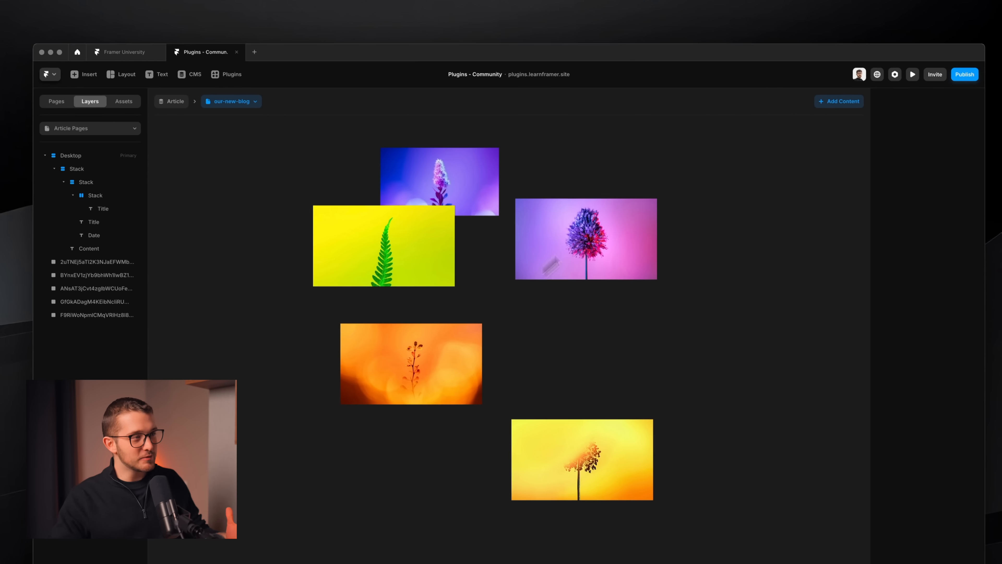
drag(739, 115, 284, 483)
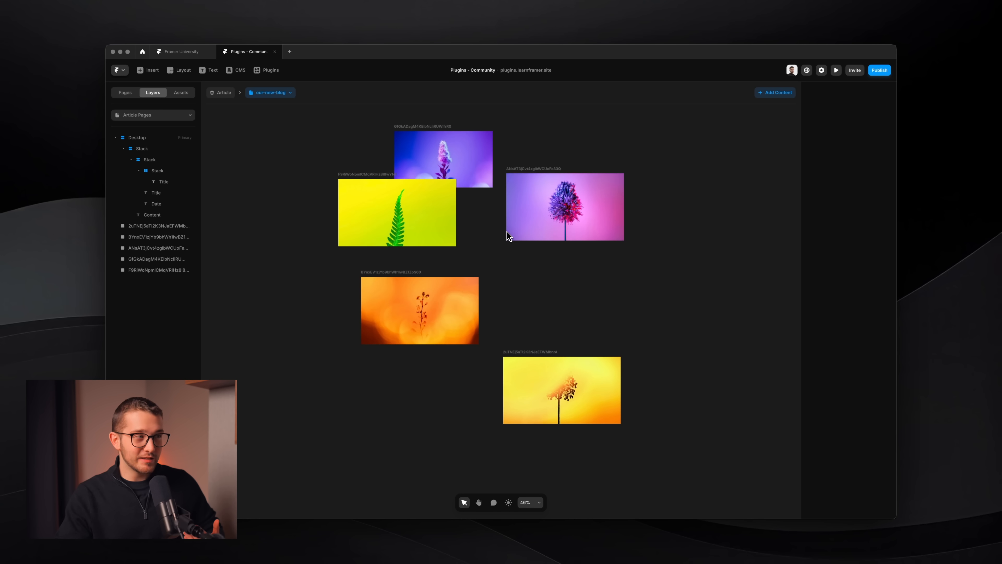
drag(662, 158, 377, 422)
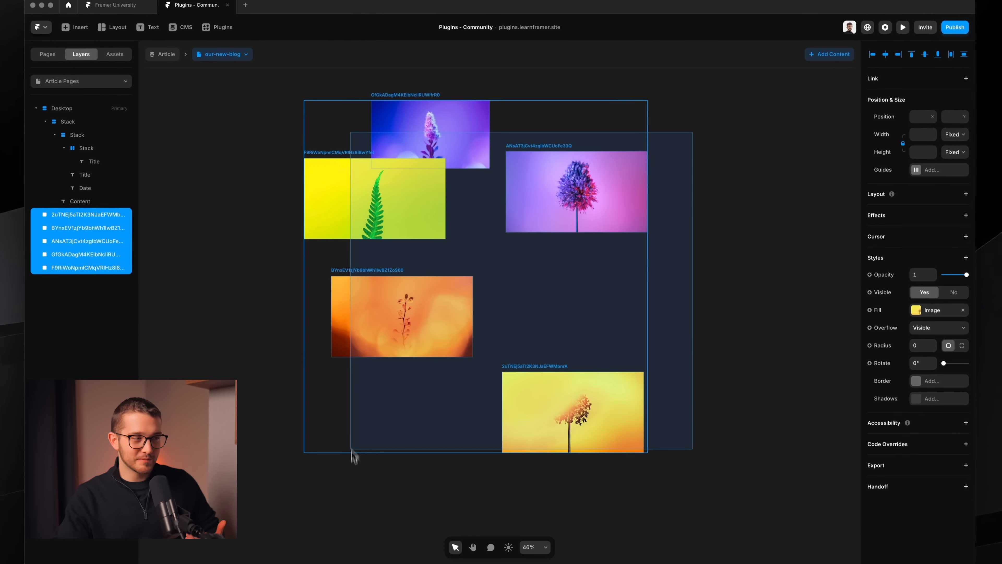
drag(350, 454, 352, 456)
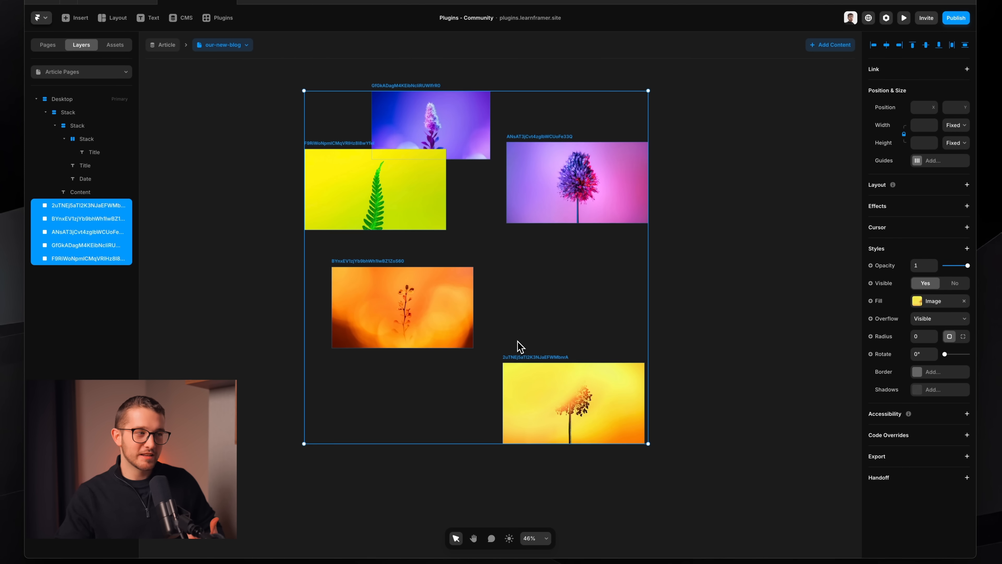
click(667, 249)
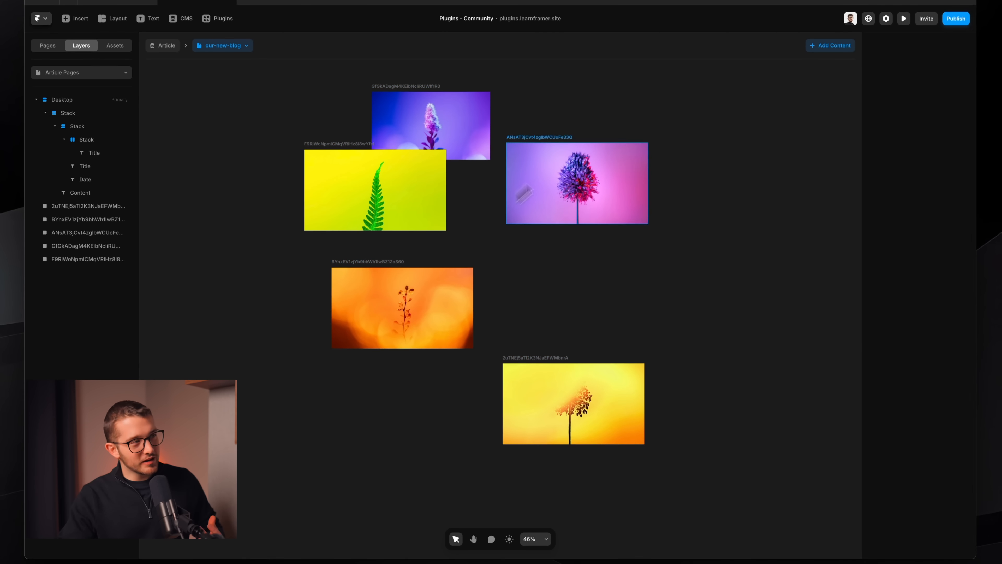
drag(688, 96, 387, 399)
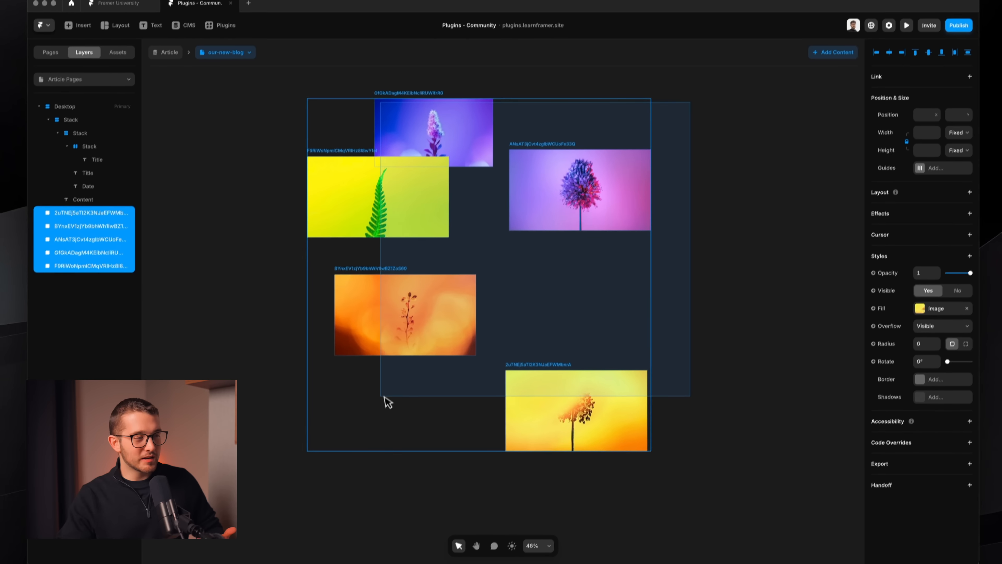
click(488, 430)
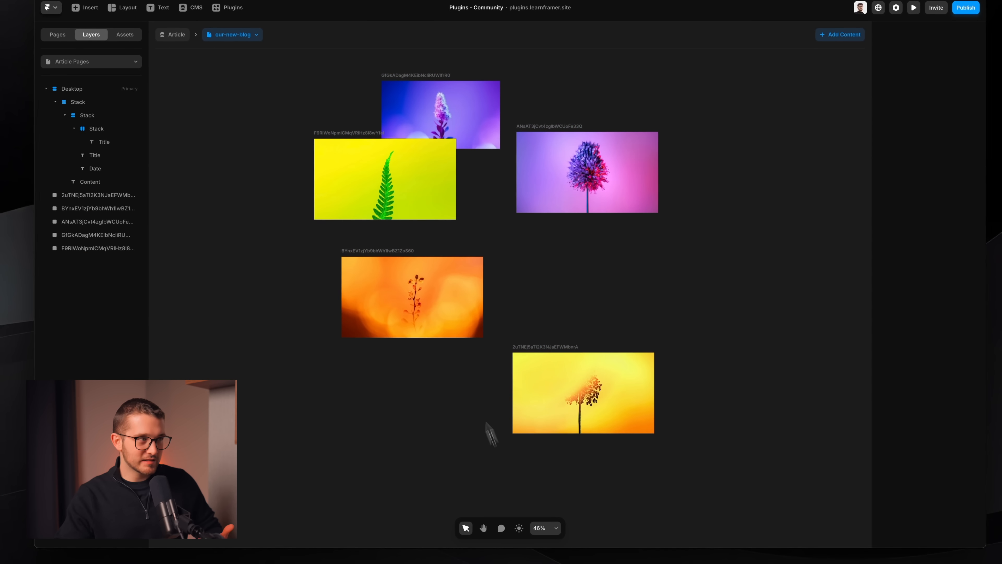
Step: Try to arrange the five flower and fern images by hand into two rough columns, and select them all
drag(431, 110, 710, 185)
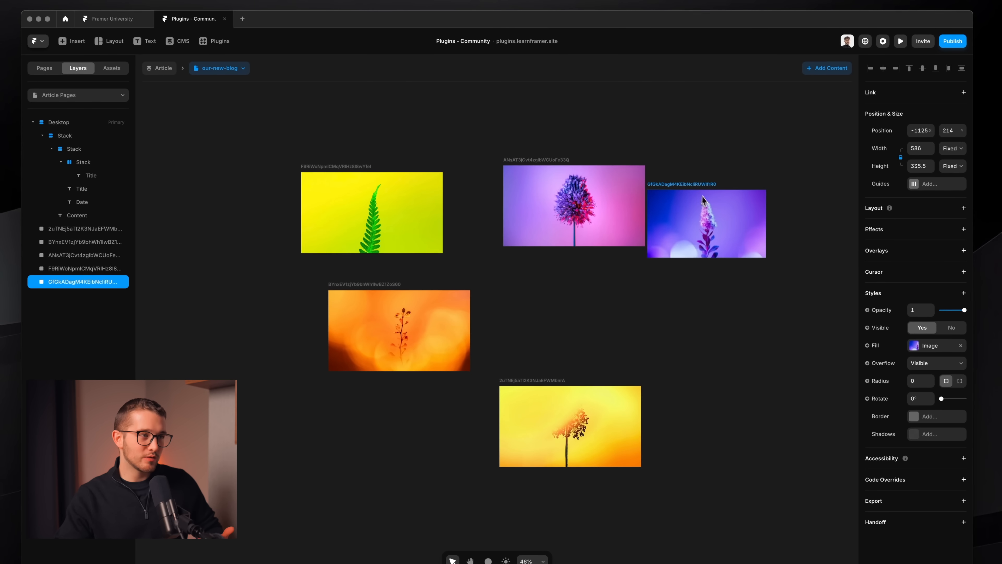
drag(415, 295, 595, 270)
drag(552, 453, 709, 333)
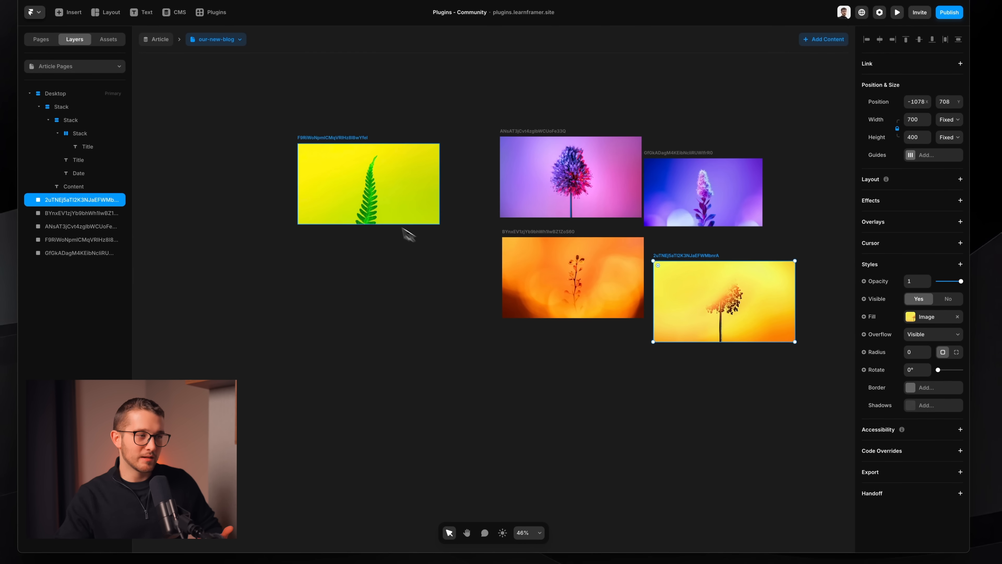
drag(393, 227, 605, 406)
drag(687, 454, 575, 224)
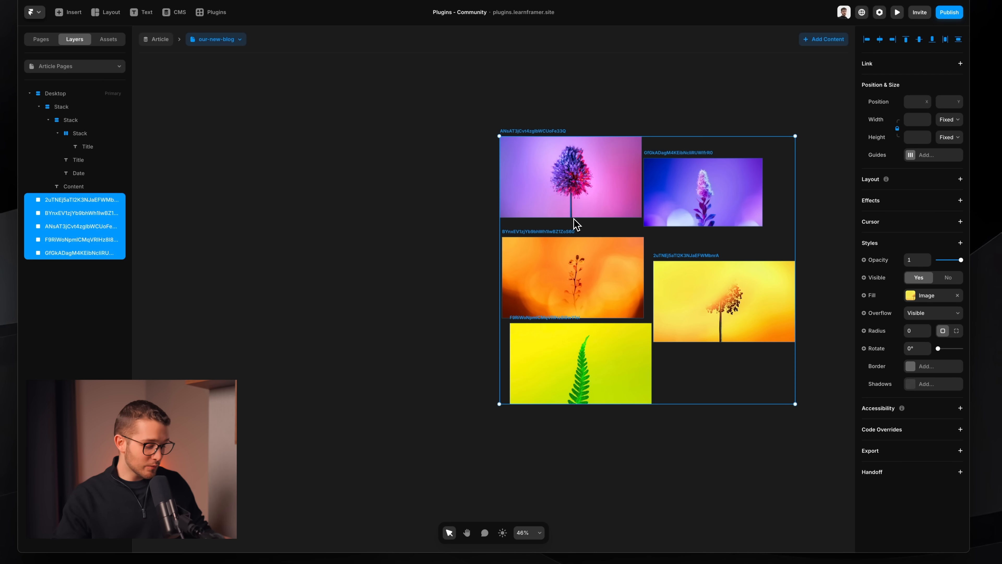
Step: Undo the manual moves of the five images
key(super+z)
key(super+z)
key(super+z)
key(super+z)
key(super+z)
key(super+z)
Step: Arrange the five images with the Tidy Up plugin in a Grid layout with 2 columns and gaps of 50
drag(653, 94, 655, 469)
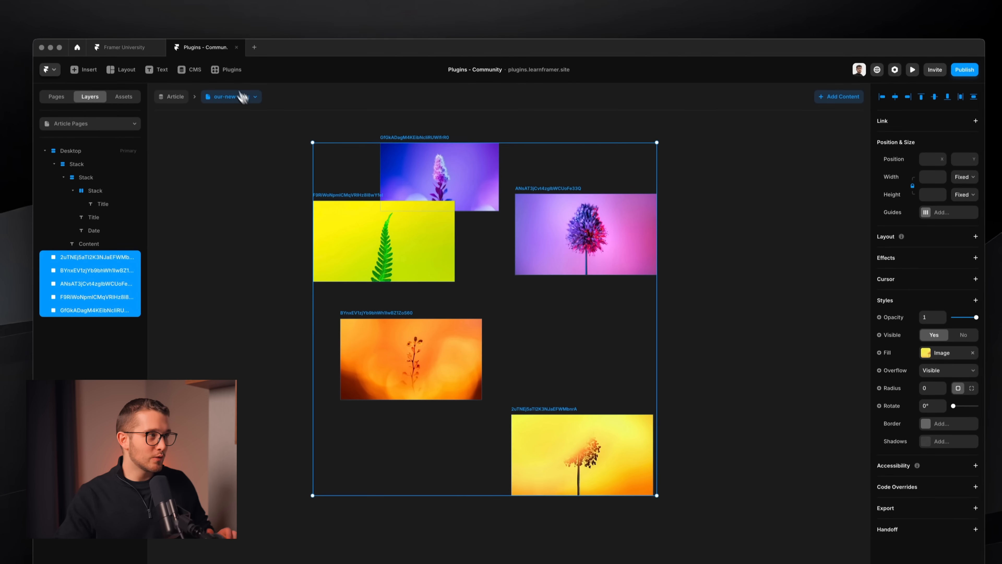
click(217, 37)
click(451, 297)
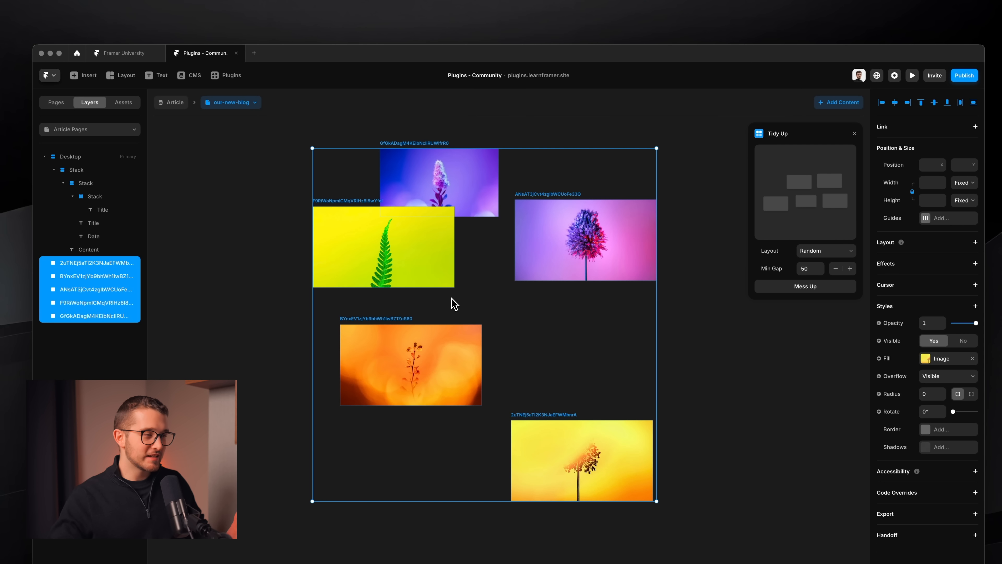
click(825, 251)
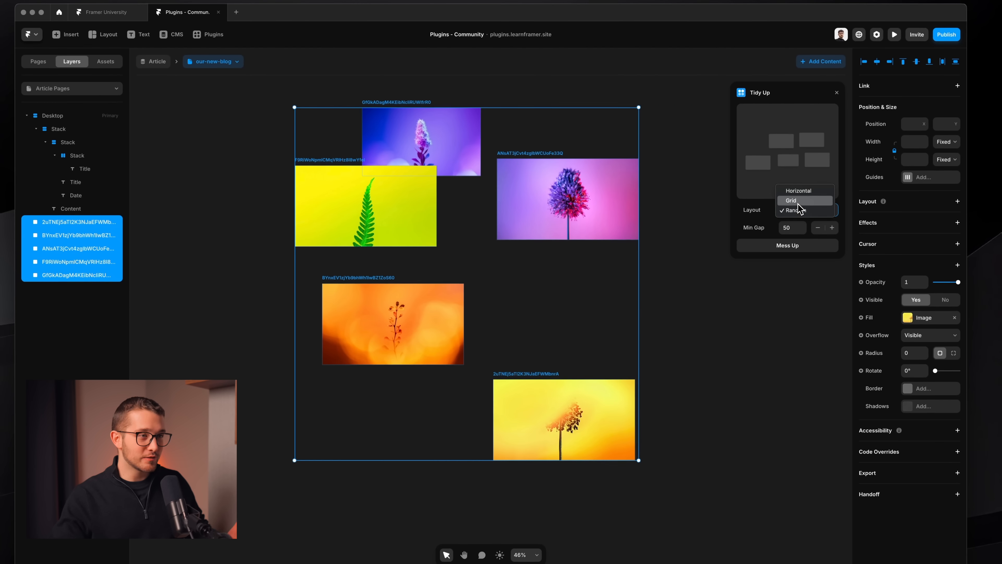
click(818, 244)
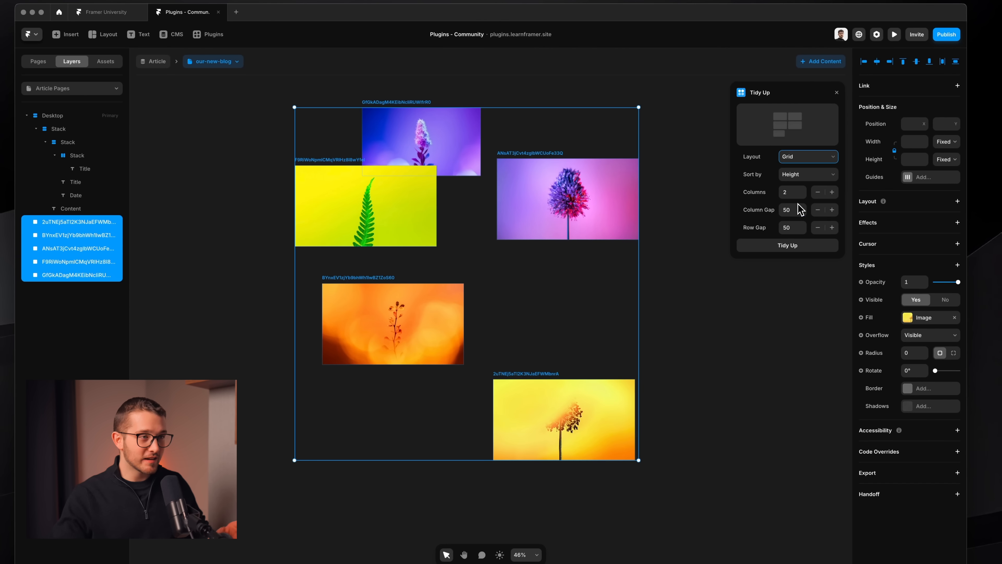
click(791, 247)
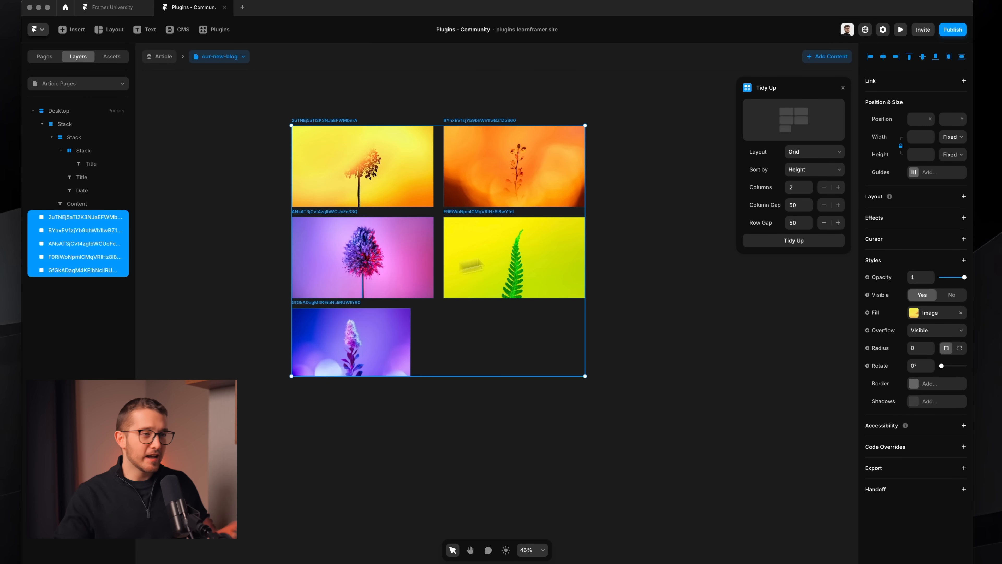
Step: Mess up the five images with Tidy Up's Random layout and a minimum gap of 50
click(815, 153)
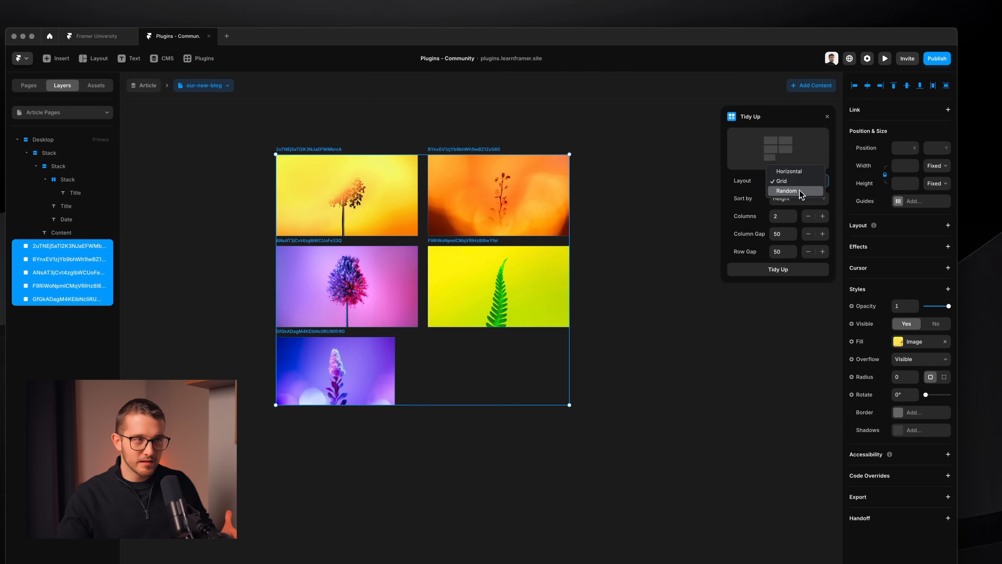
click(799, 191)
click(774, 272)
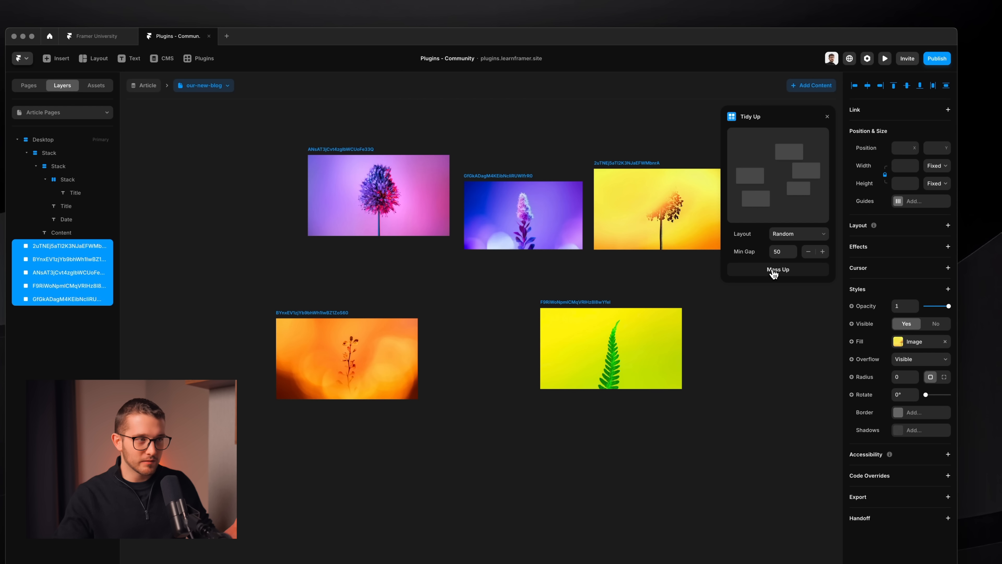
Step: Reshuffle the five images three more times with Tidy Up's Random layout
click(774, 272)
click(774, 272)
click(774, 272)
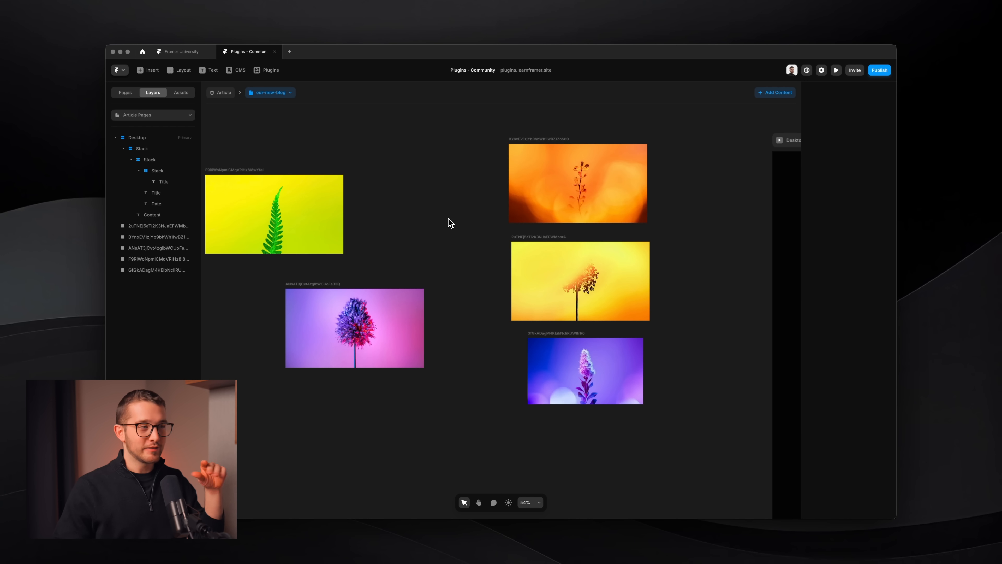
Step: Launch the Dither plugin, place its window clear of the images, and select the orange flower image as its source
scroll(544, 197, up, 3)
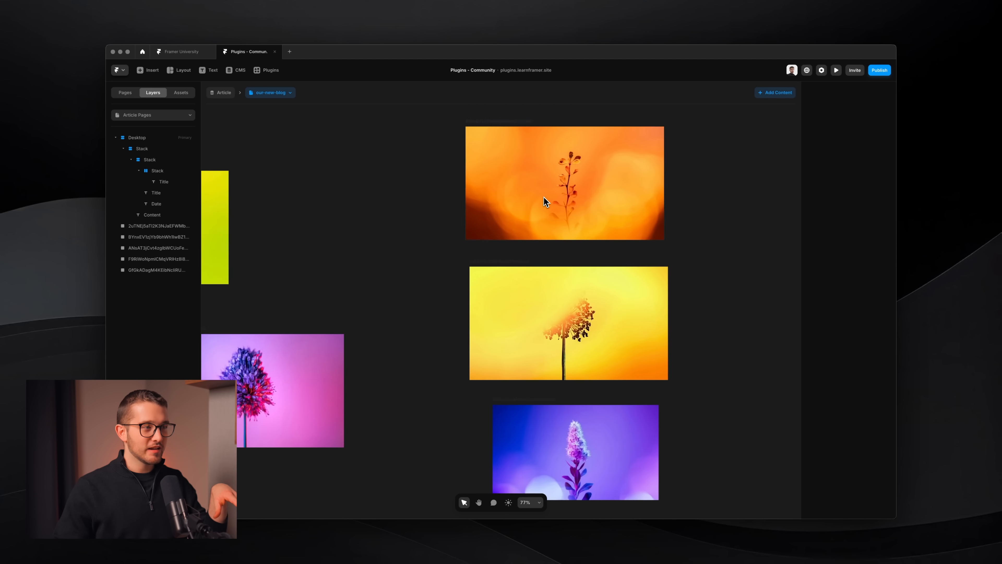
scroll(545, 197, up, 3)
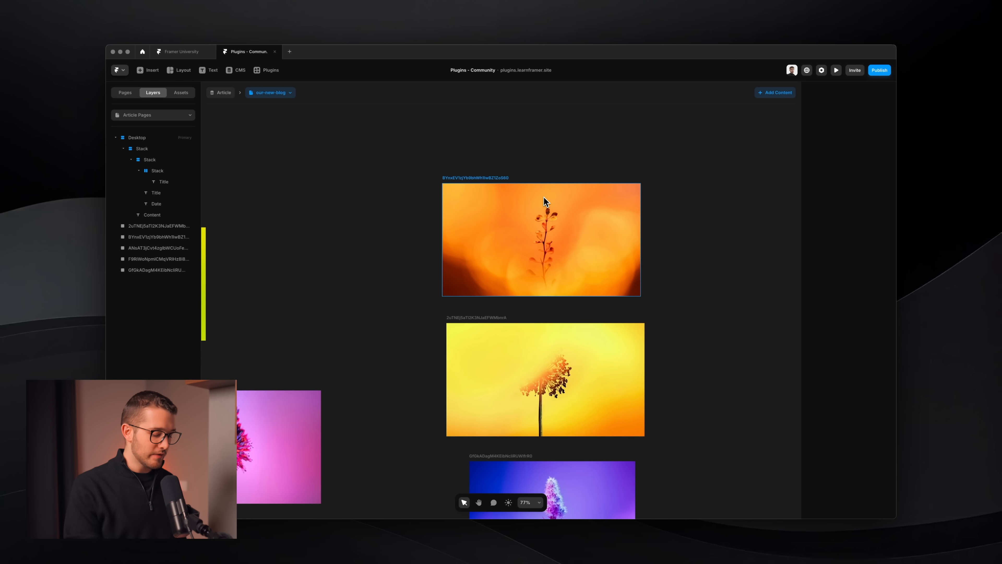
click(267, 70)
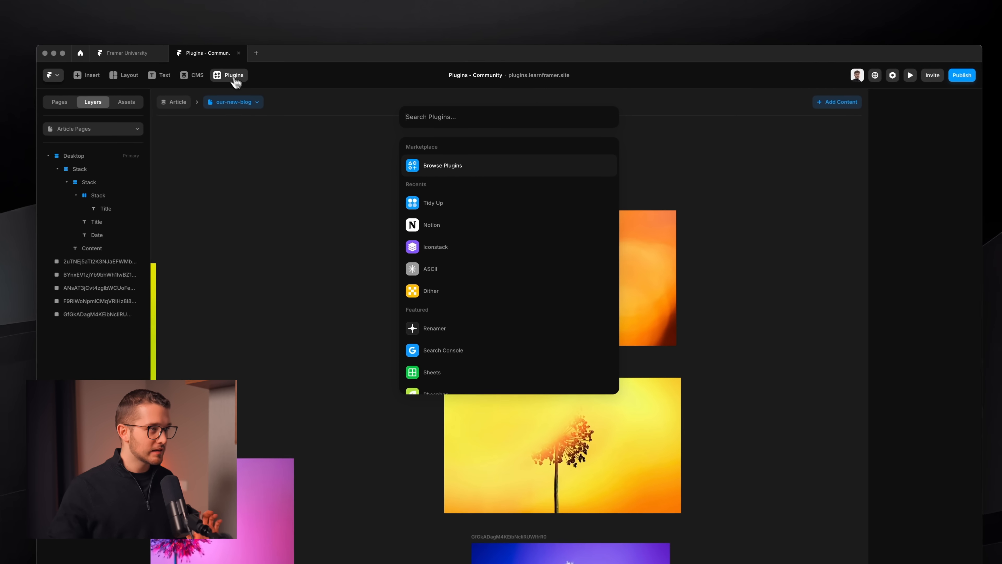
click(447, 293)
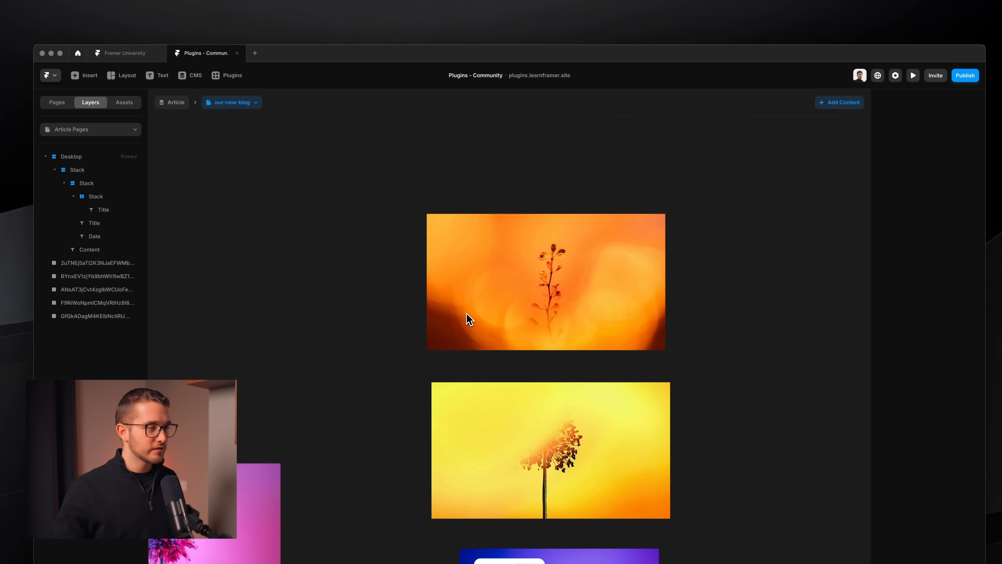
drag(546, 211, 706, 118)
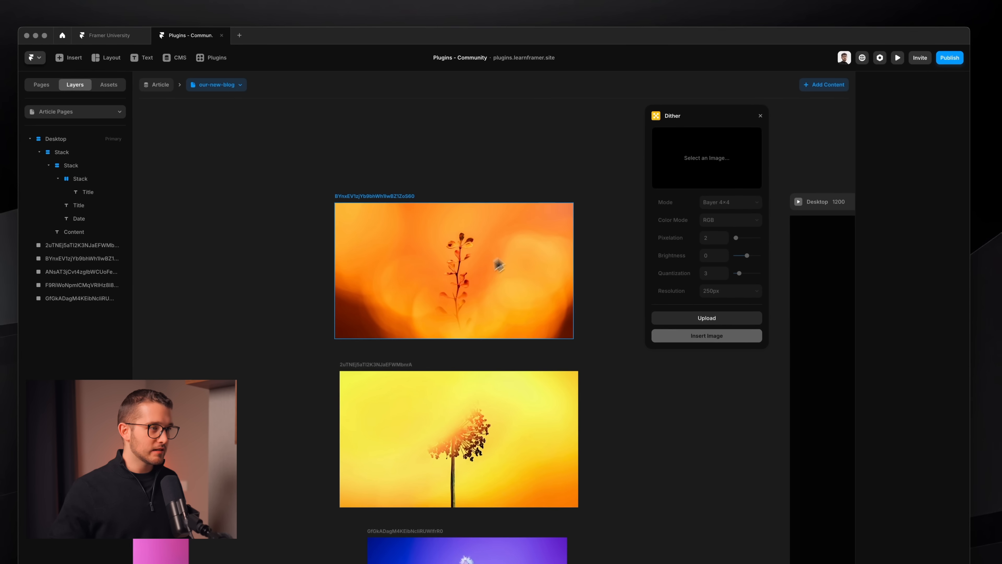
click(472, 293)
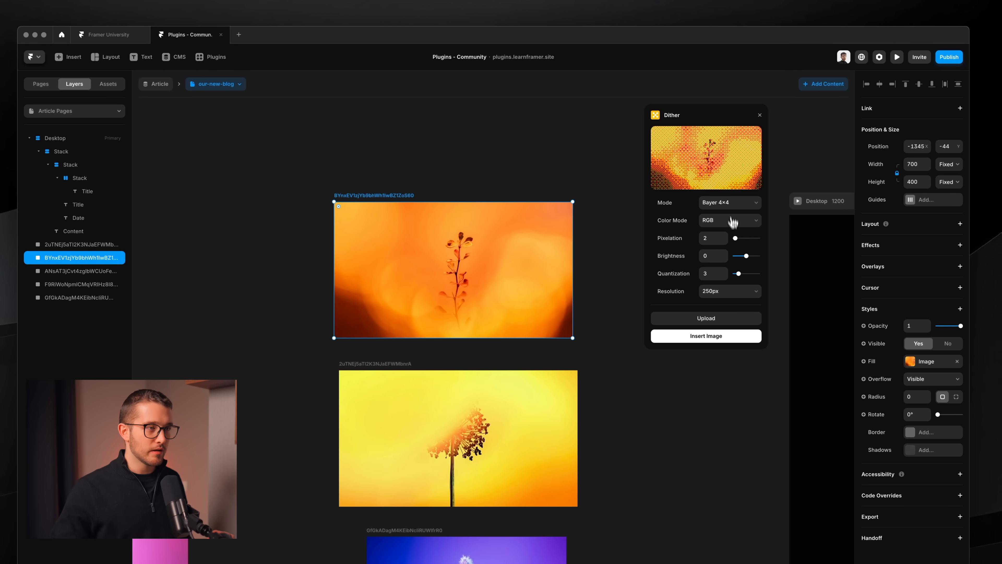
Step: Dither the orange flower image with mode Line Horizontal 1×4, pixelation 1, brightness 2 and resolution 250px, insert it, and close Dither
click(732, 204)
click(731, 212)
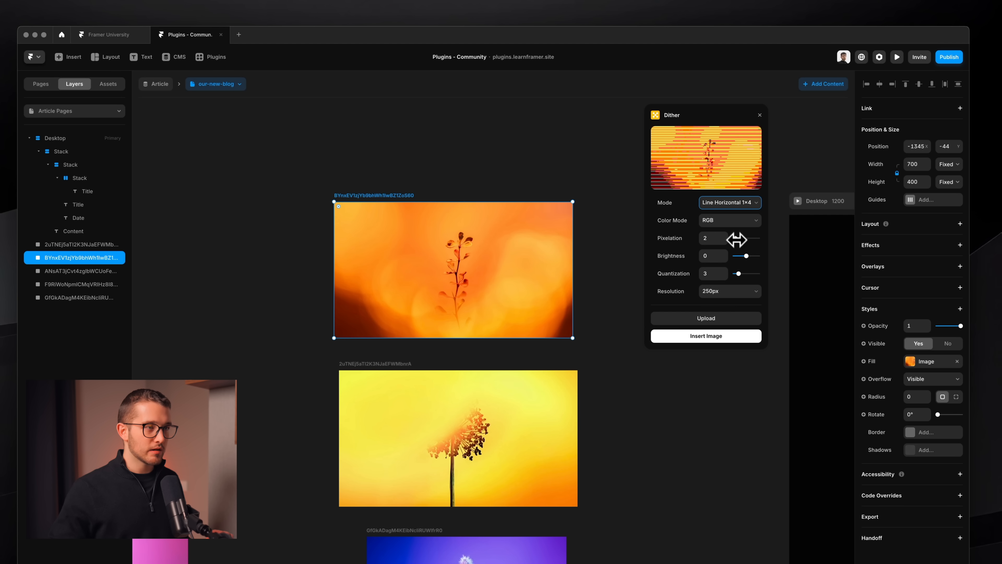
drag(737, 239, 747, 257)
click(737, 291)
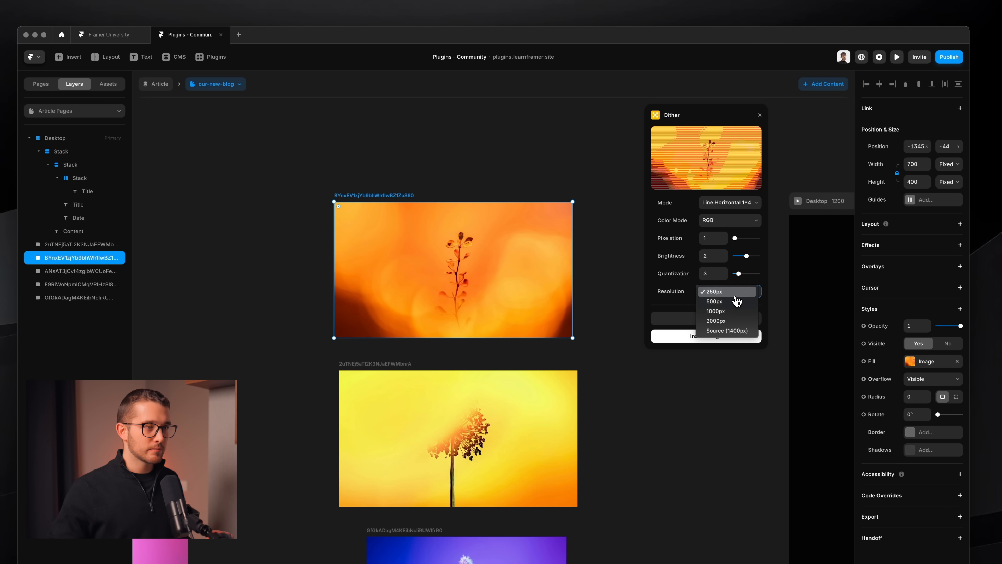
click(736, 295)
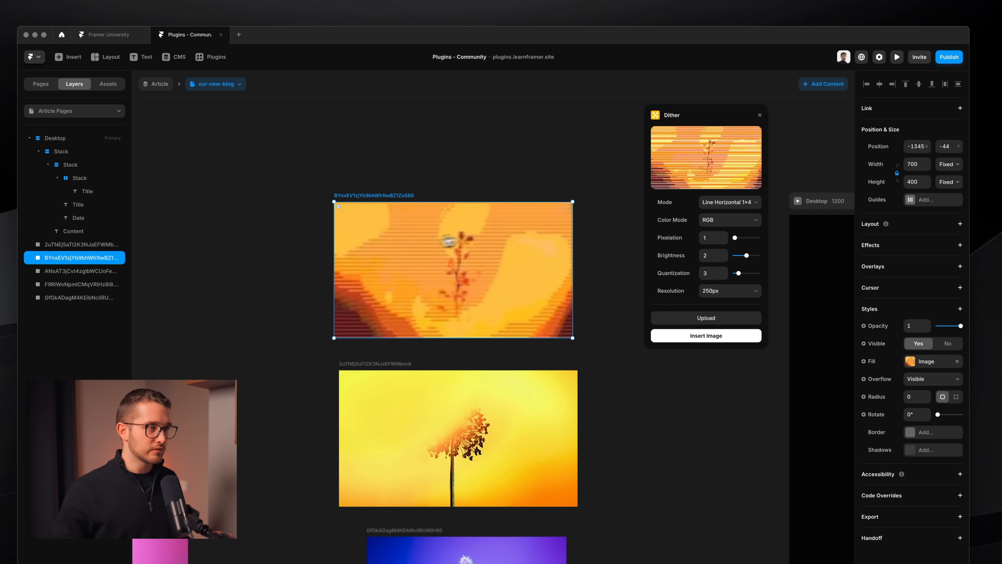
scroll(447, 283, up, 5)
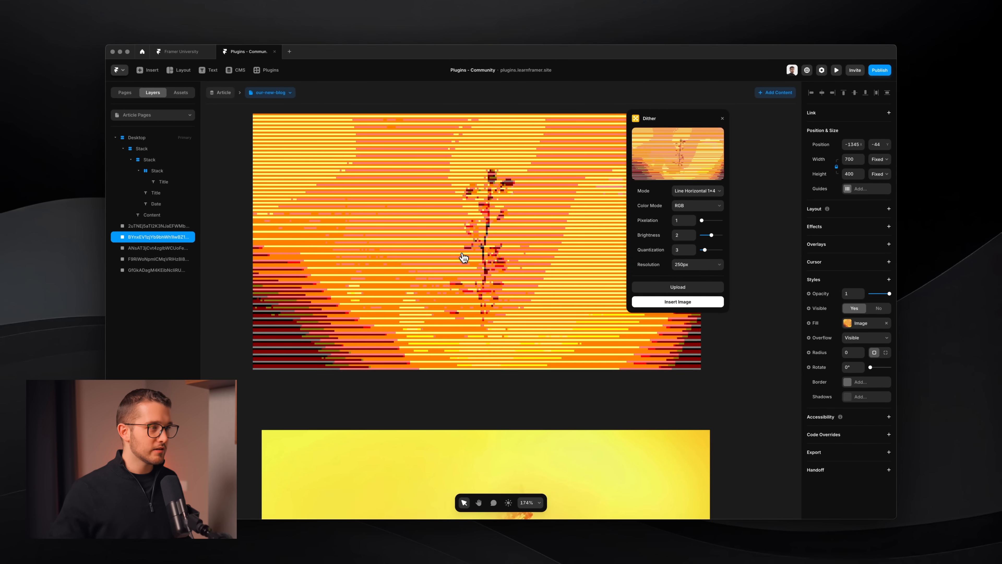
scroll(464, 258, down, 3)
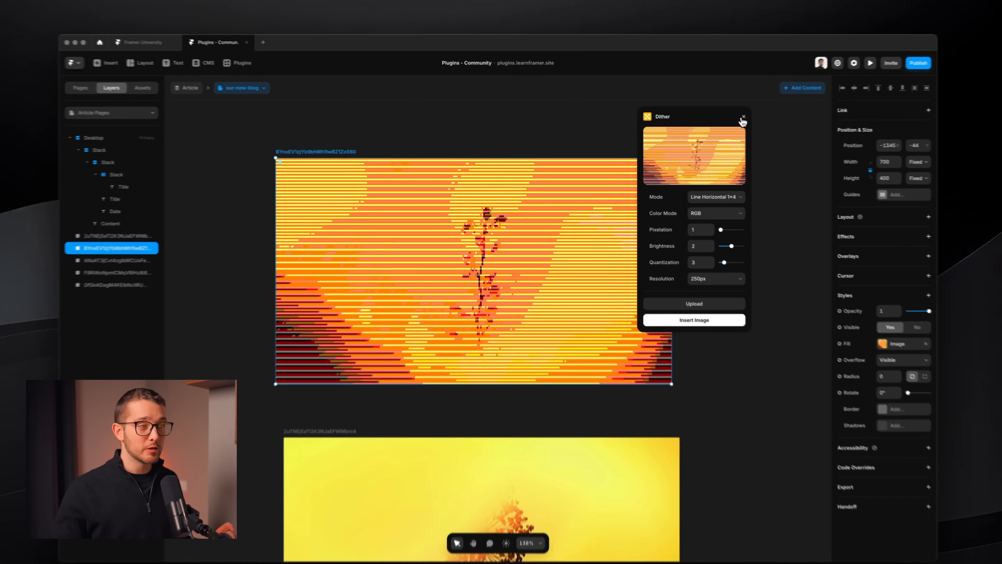
click(722, 119)
scroll(507, 299, down, 5)
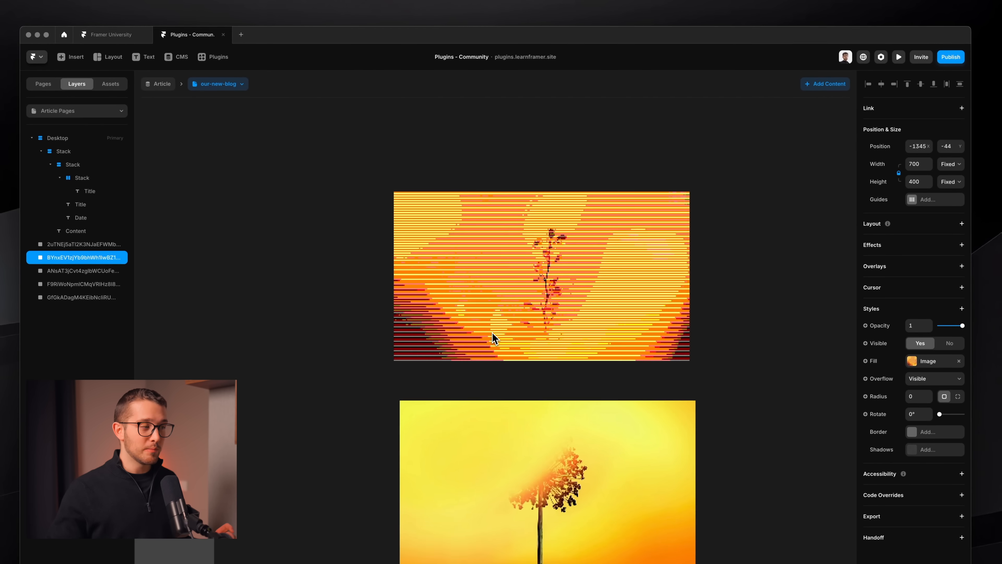
Step: Select the blue-purple flower image below the yellow one and launch the ASCII plugin on it, keeping the plugin window clear of the image
scroll(501, 304, left, 6)
scroll(492, 332, left, 2)
scroll(365, 263, up, 5)
scroll(371, 261, down, 6)
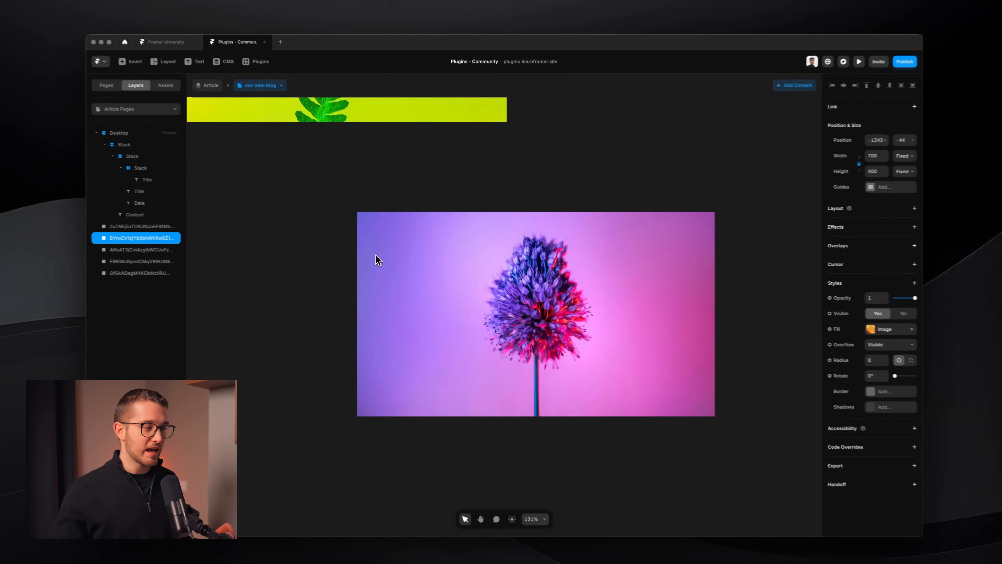
scroll(376, 257, right, 2)
scroll(380, 252, up, 2)
scroll(380, 253, down, 6)
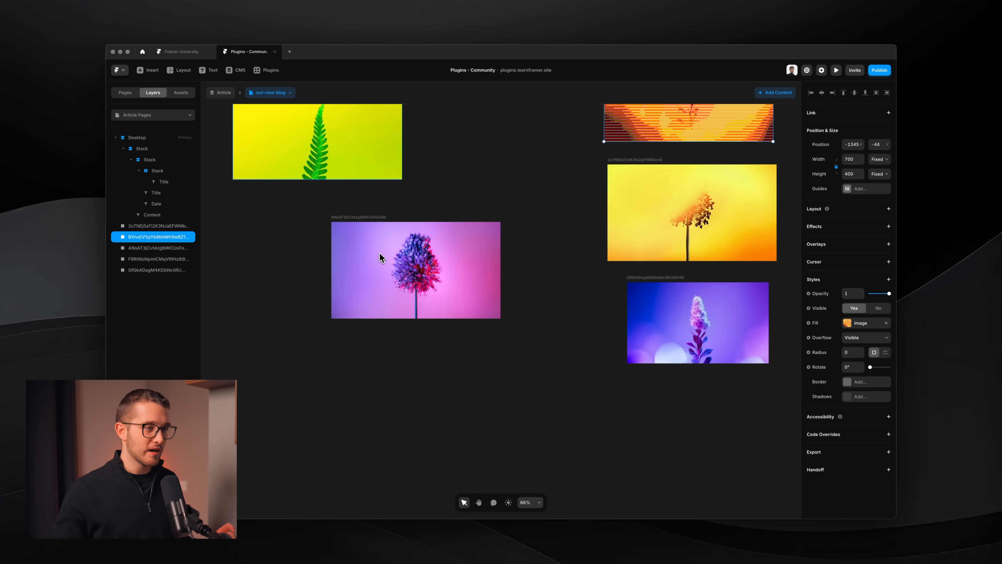
scroll(381, 254, right, 6)
click(410, 296)
scroll(416, 304, up, 3)
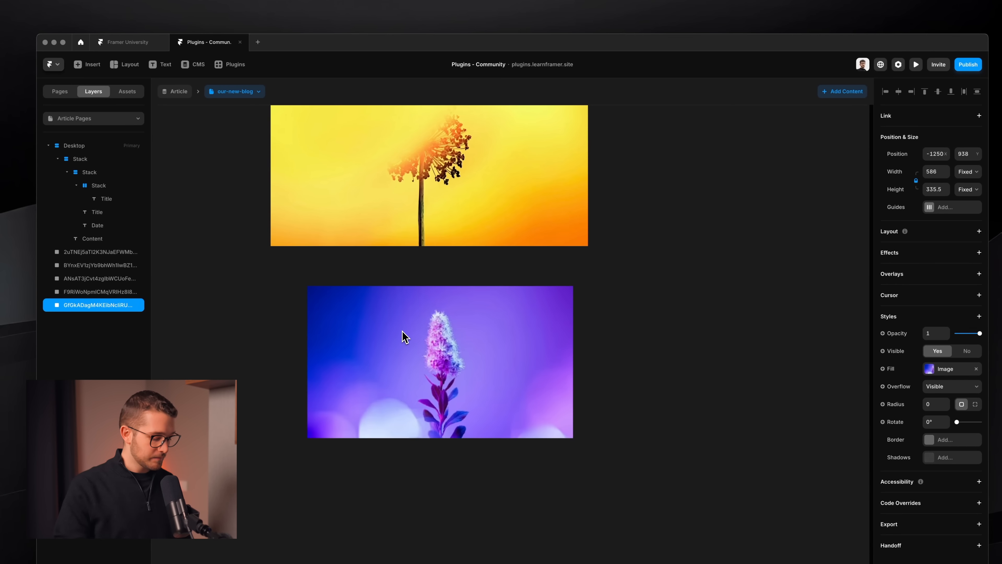
click(242, 71)
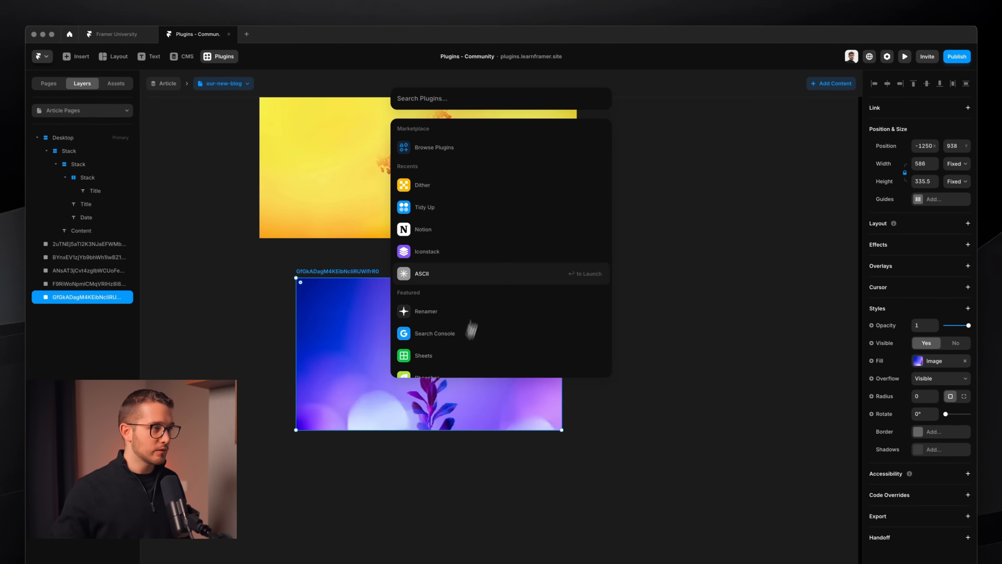
click(438, 273)
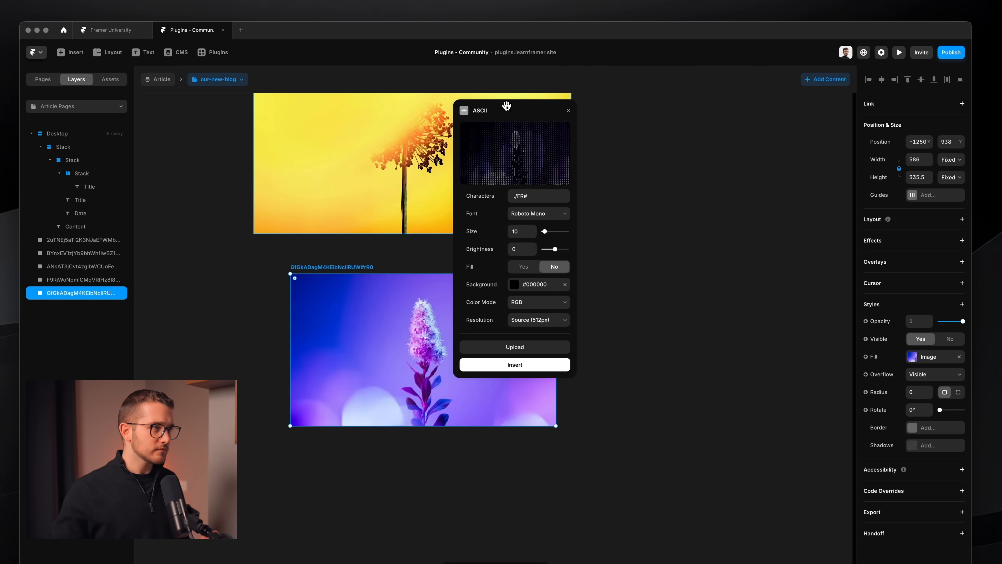
drag(507, 105, 626, 107)
scroll(459, 298, up, 3)
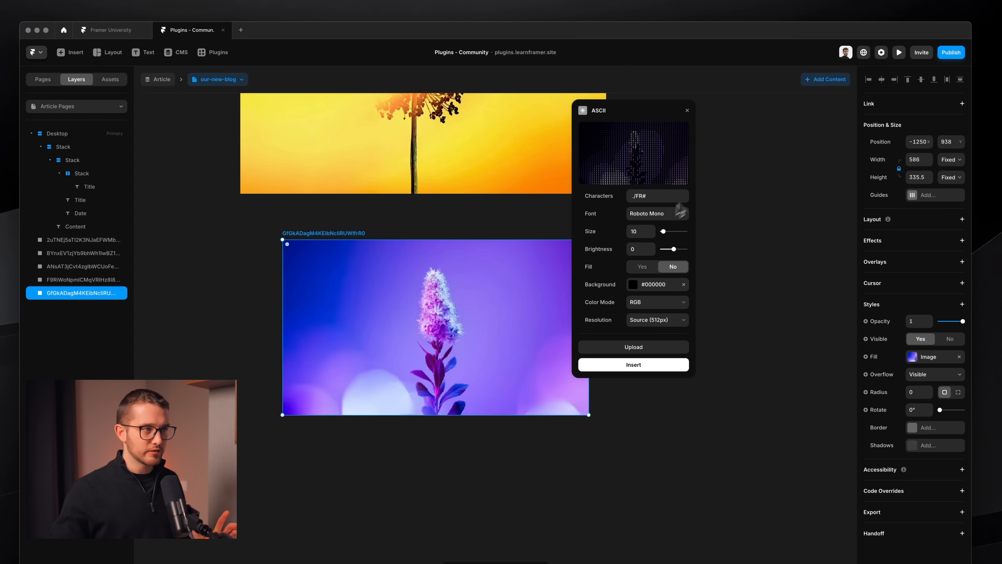
Step: Set the ASCII characters to "framer!%a1", the size to 15 and the brightness to -23
key(super+a)
text(framer)
text(!)
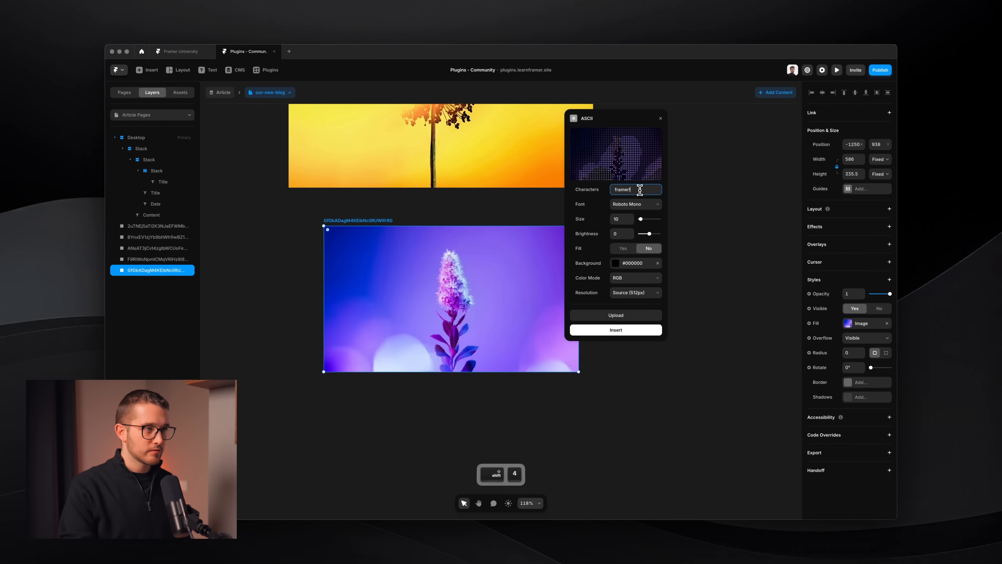
text(%a1)
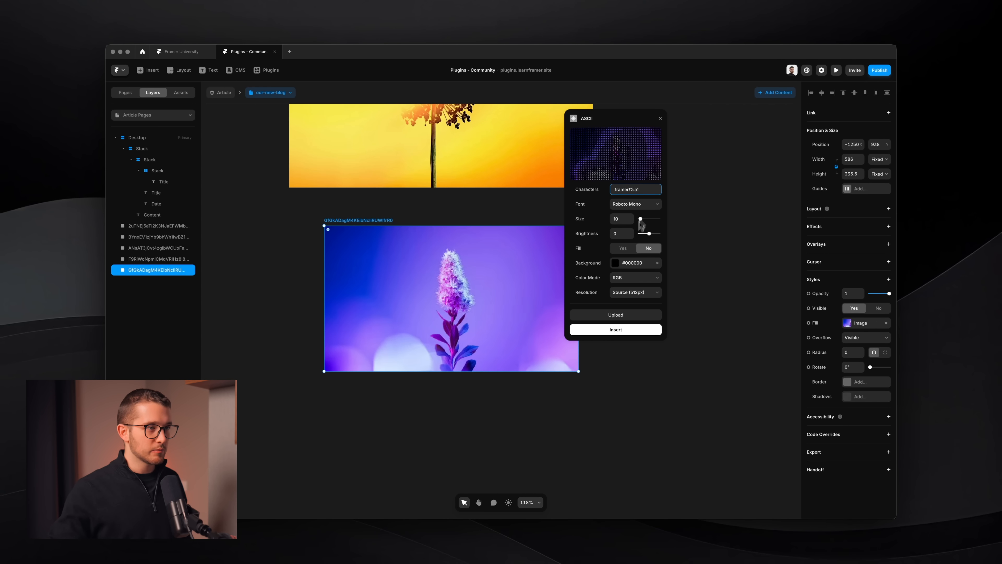
drag(641, 220, 658, 199)
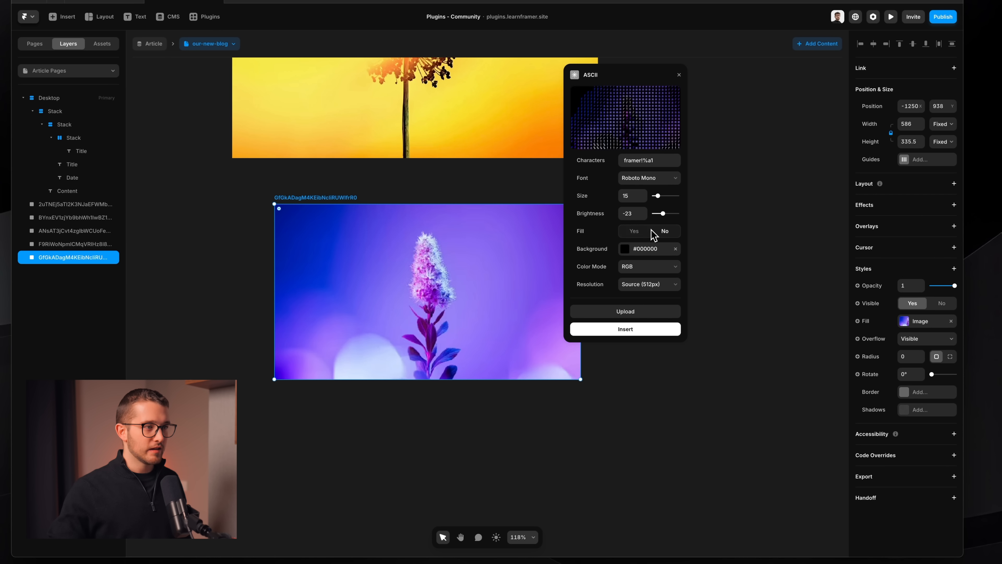
Step: Set the ASCII color mode to RGB (quantized), size to 20 and resolution to 1000px, insert the result, and close the plugin
click(646, 271)
click(647, 279)
click(653, 288)
click(657, 273)
click(647, 332)
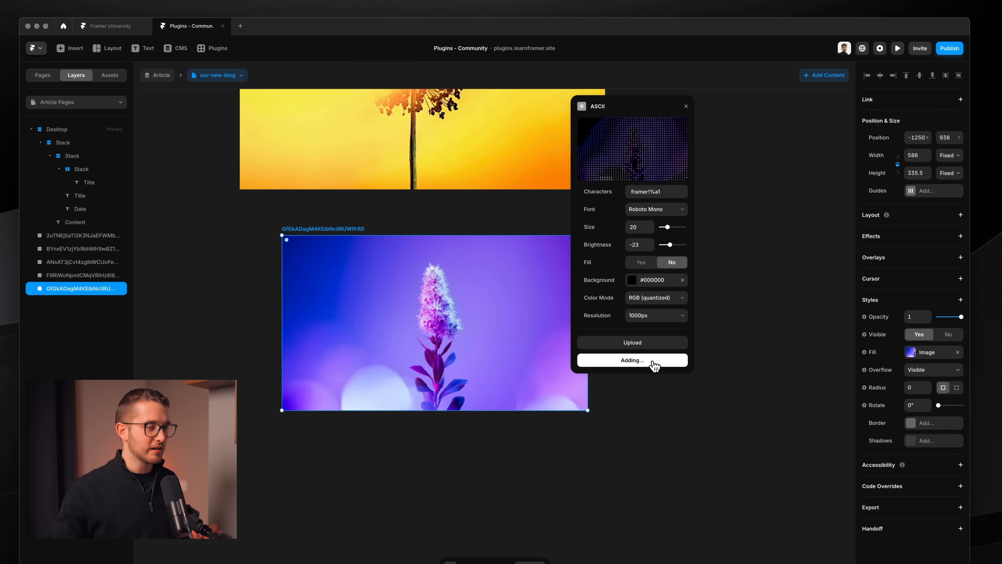
click(686, 106)
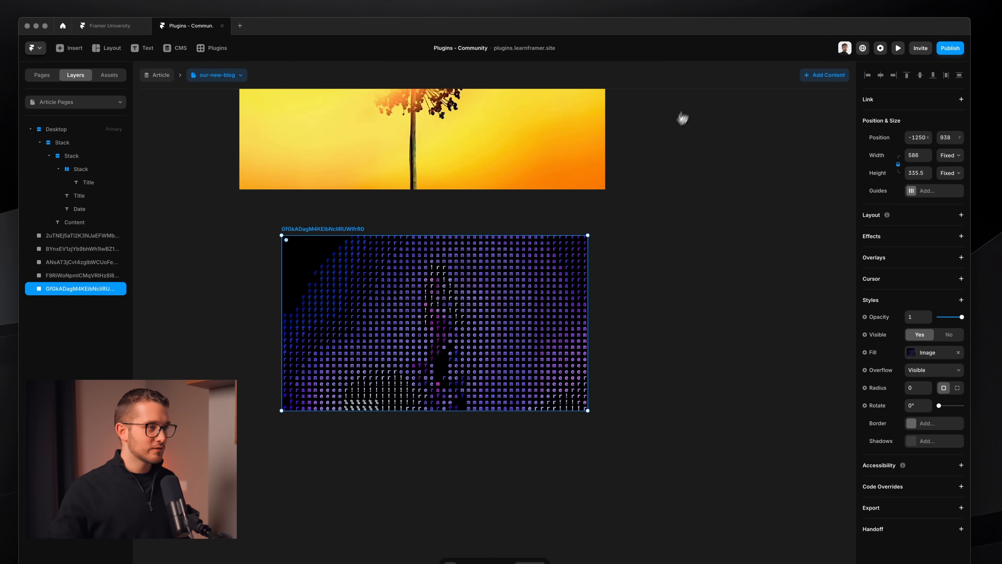
scroll(450, 331, up, 5)
scroll(432, 386, down, 10)
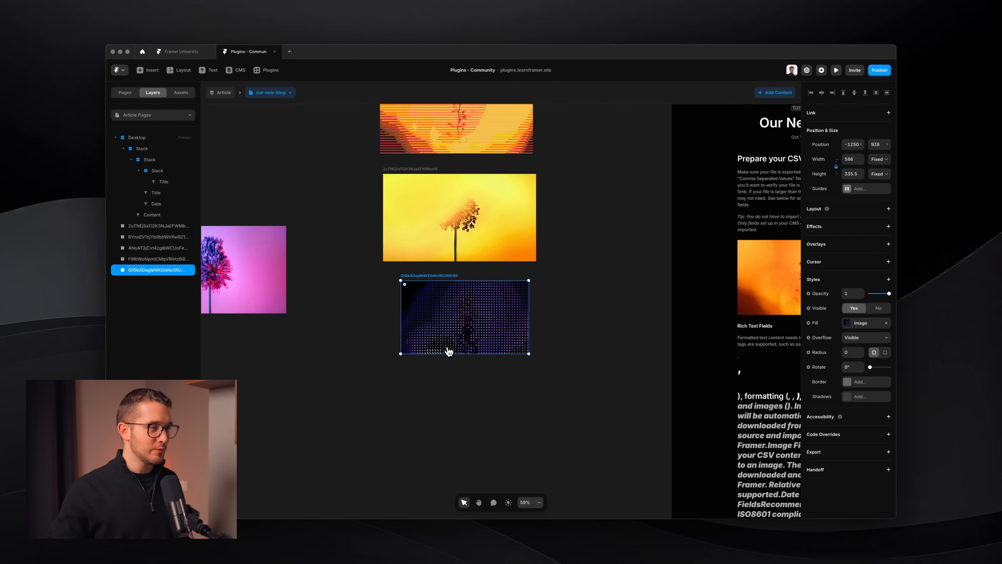
Step: Search the plugins for "iconst", launch Iconstack, and browse its Tabler Icons set
scroll(449, 350, up, 3)
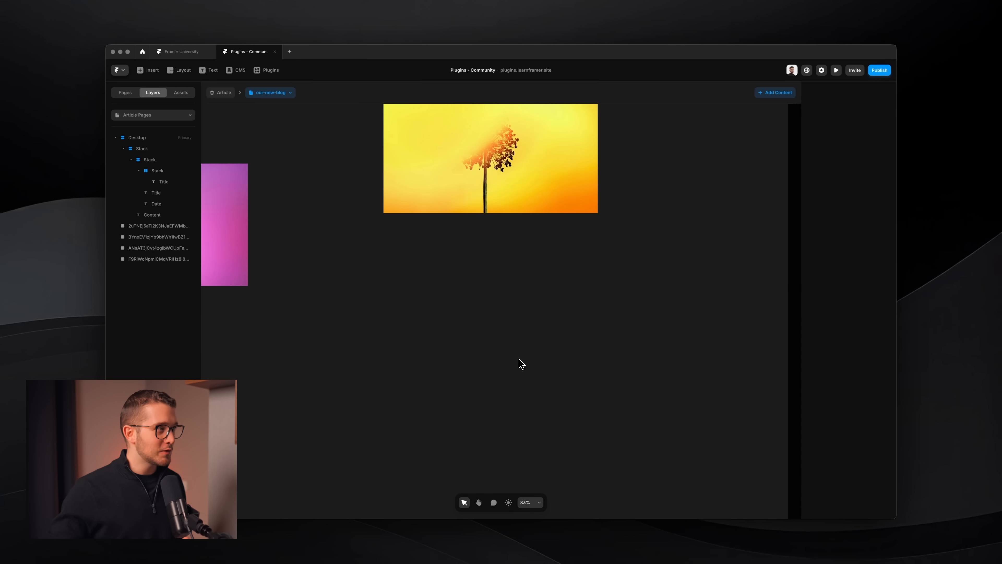
click(267, 70)
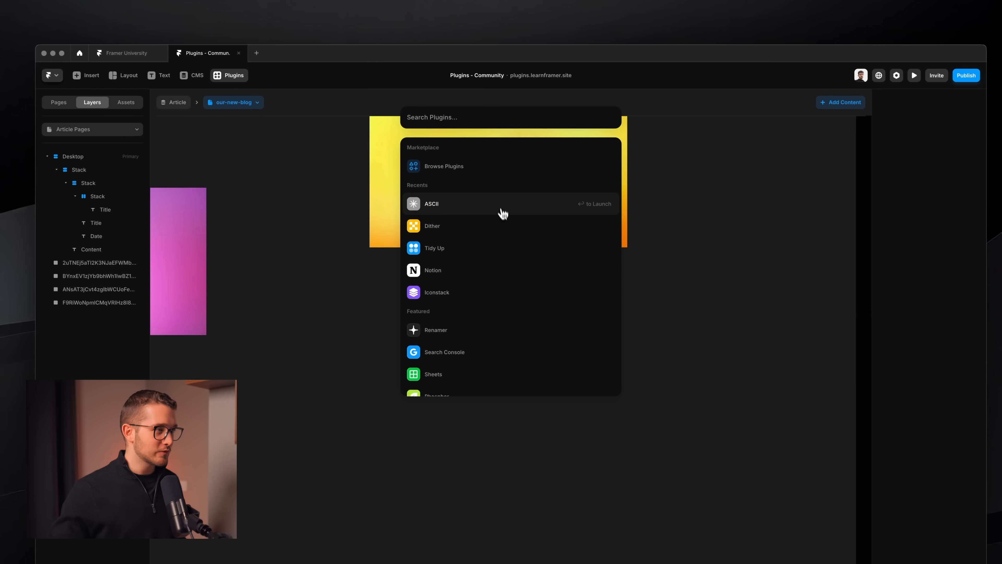
text(iconst)
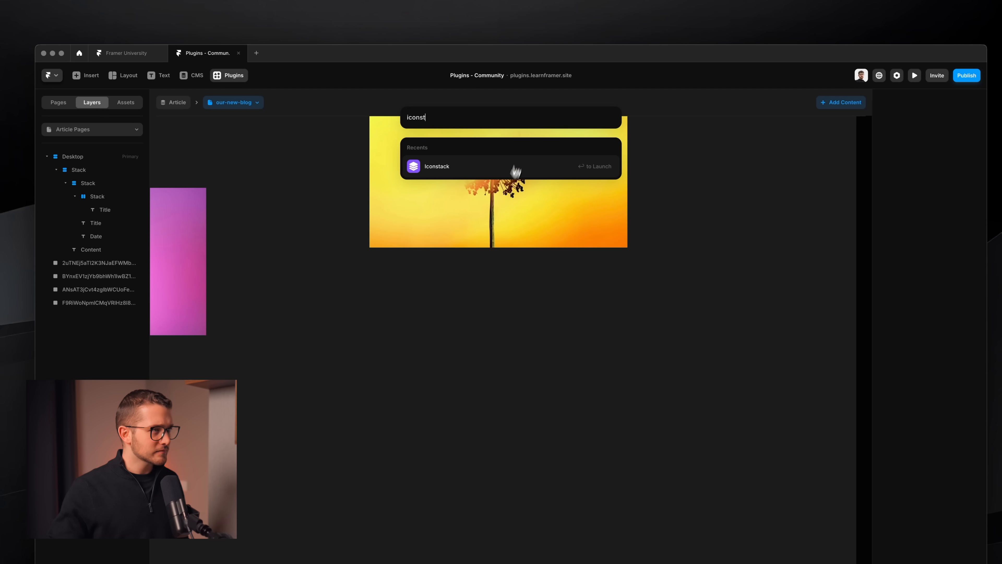
click(516, 165)
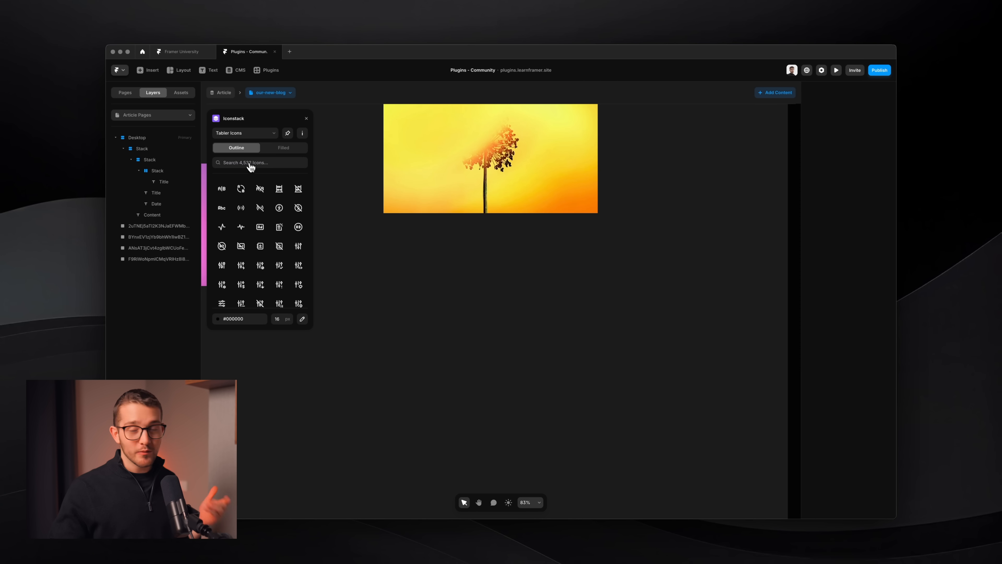
scroll(246, 207, down, 10)
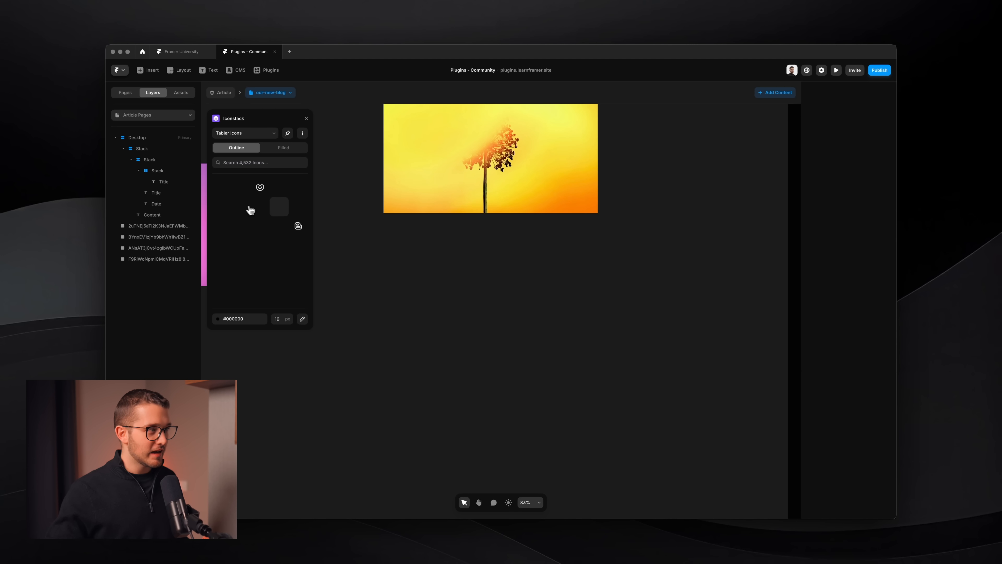
Step: Switch Iconstack to Material Icons, search for "fire", and insert the local-fire-department icon
click(245, 134)
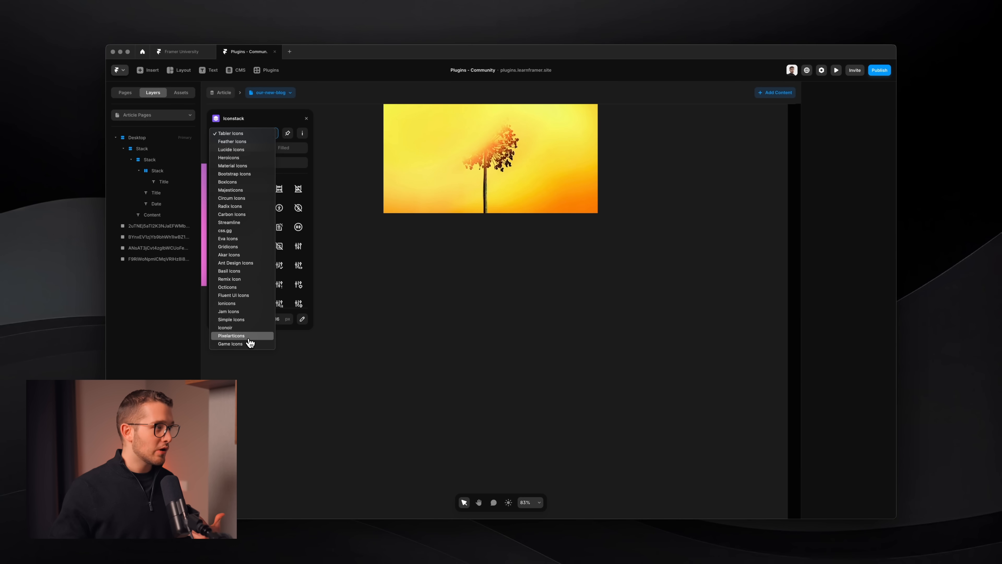
click(233, 166)
click(257, 164)
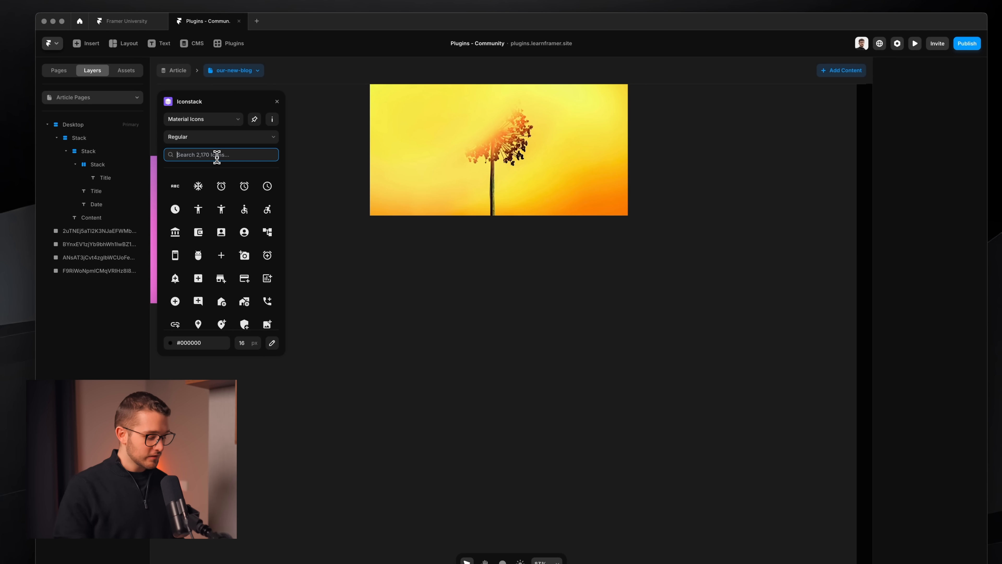
text(fire)
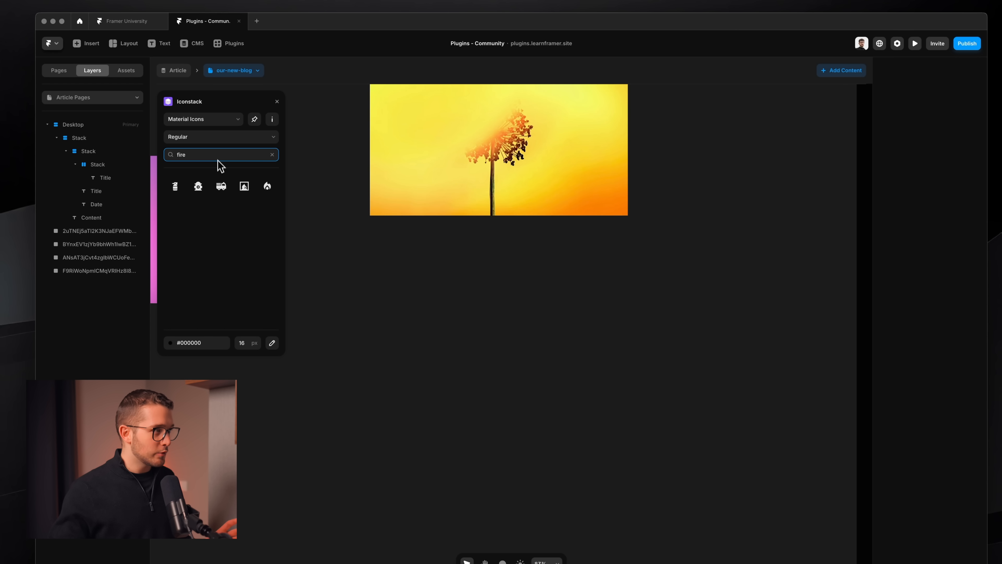
click(268, 187)
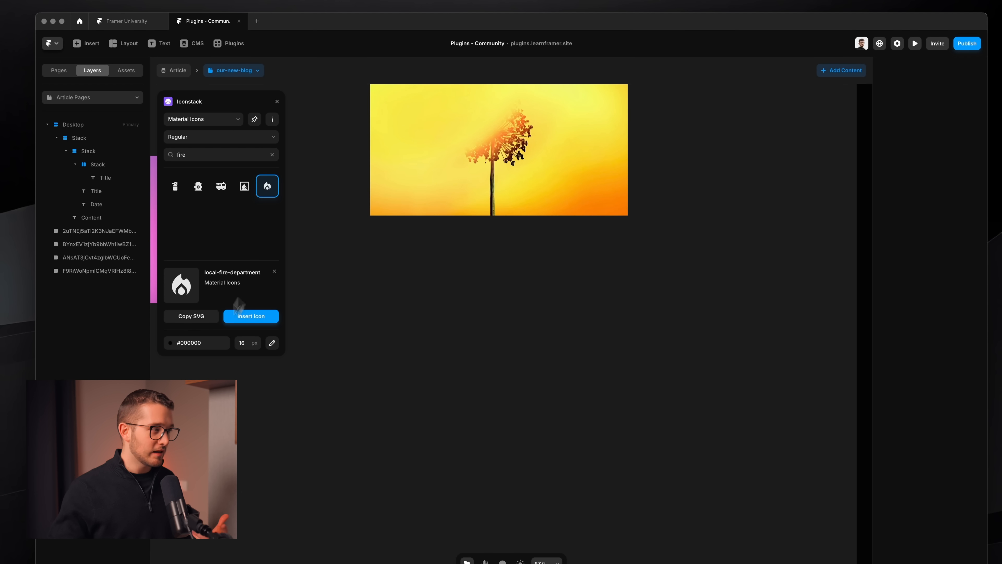
click(234, 318)
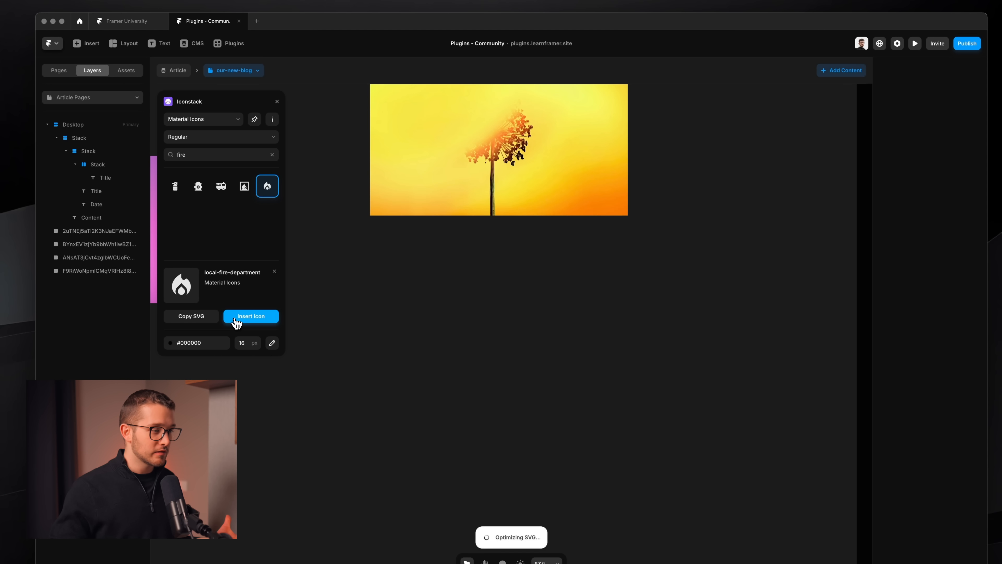
Step: Select the inserted local-fire-department icon on the canvas to inspect its size and fill
click(521, 327)
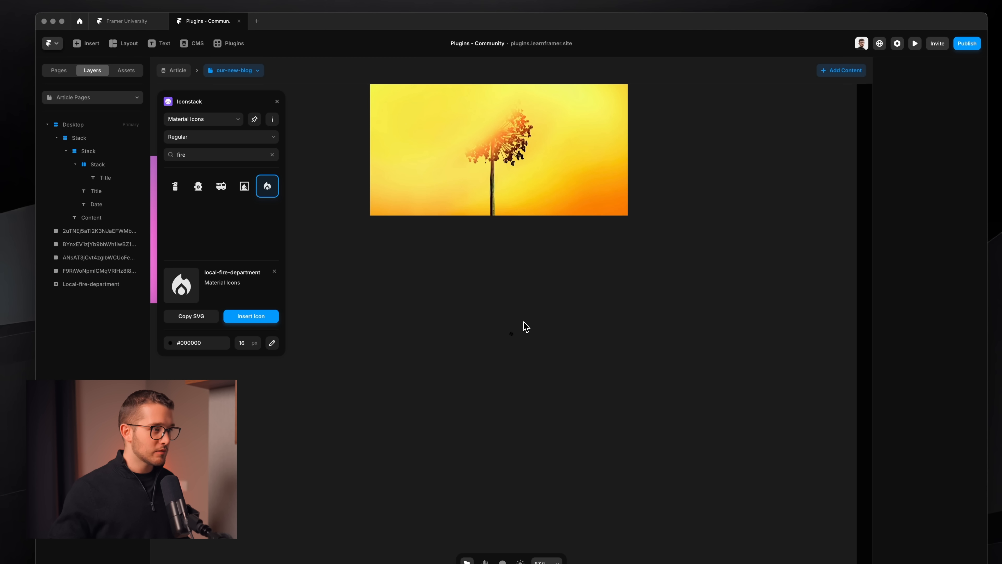
scroll(517, 336, up, 10)
scroll(520, 342, up, 3)
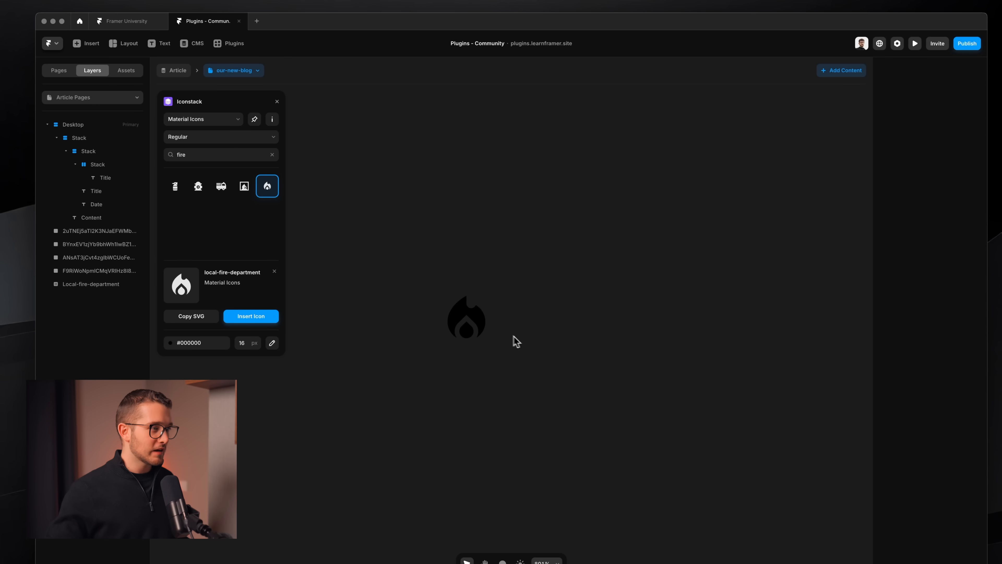
click(469, 325)
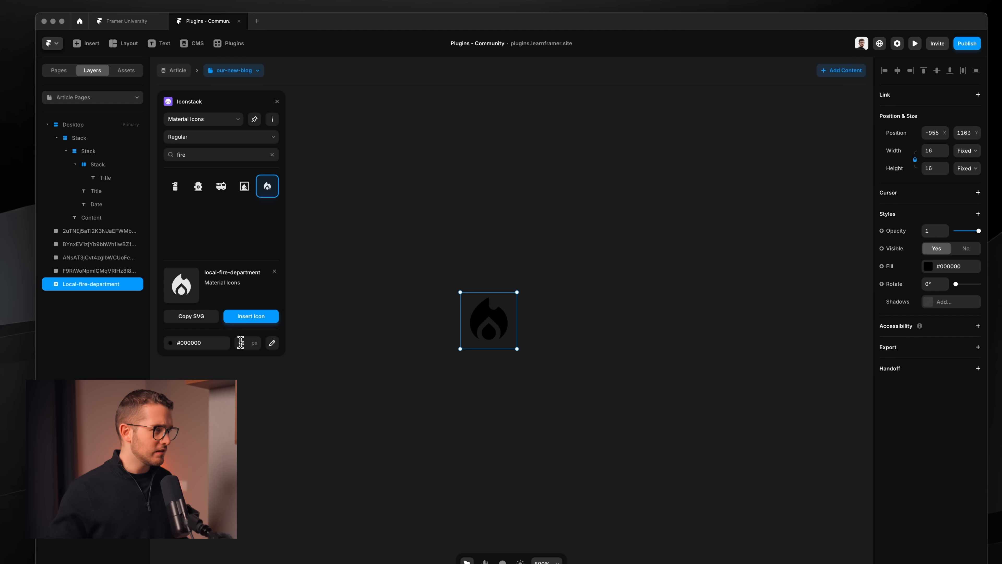
Step: Set the Iconstack icon size to 24 px and insert the local-fire-department icon again
text(24)
key(Return)
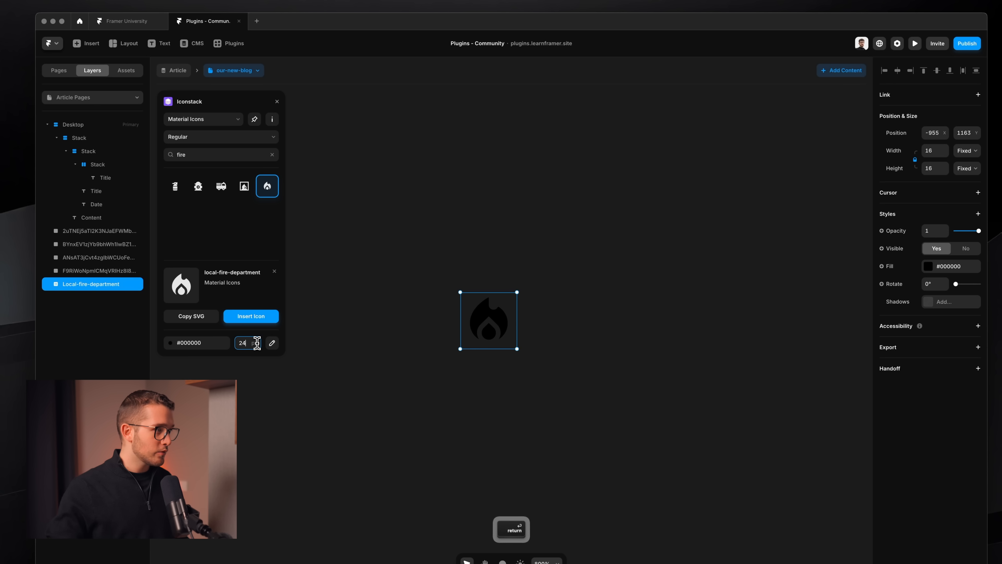
click(251, 316)
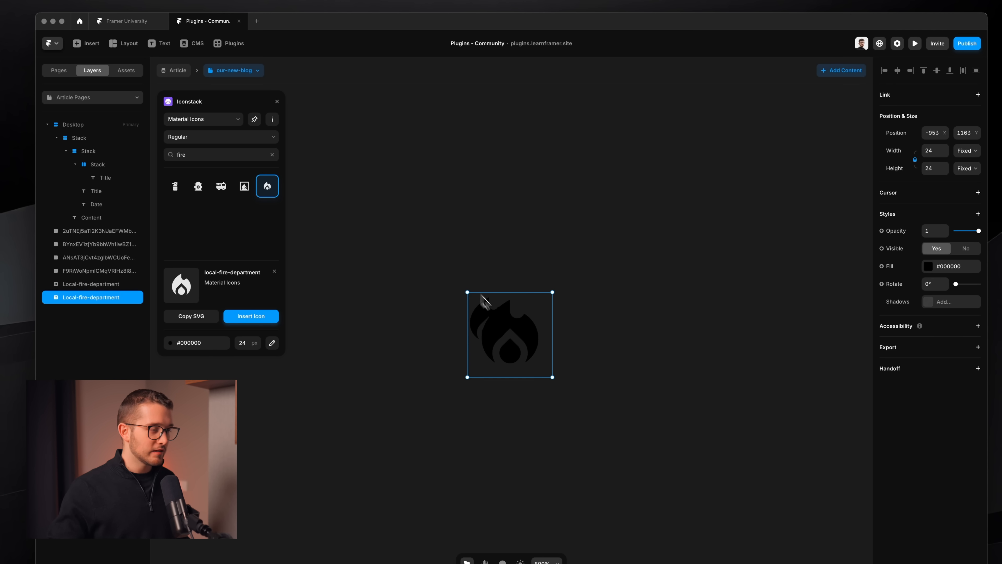
Step: Move the new 24 px fire icon beside the smaller one, deselect it, and dismiss the icon's details in Iconstack
drag(499, 328, 582, 319)
click(626, 245)
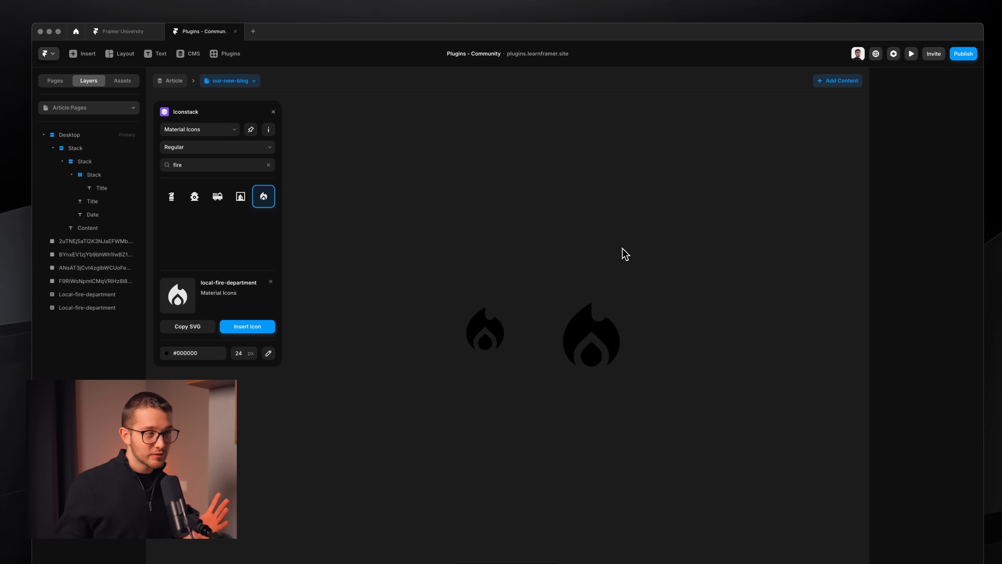
click(271, 281)
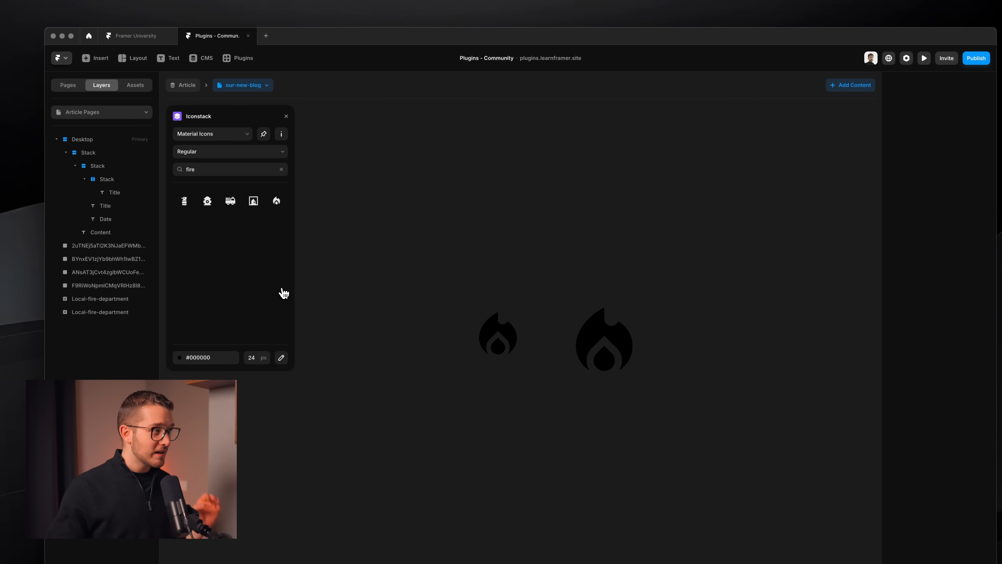